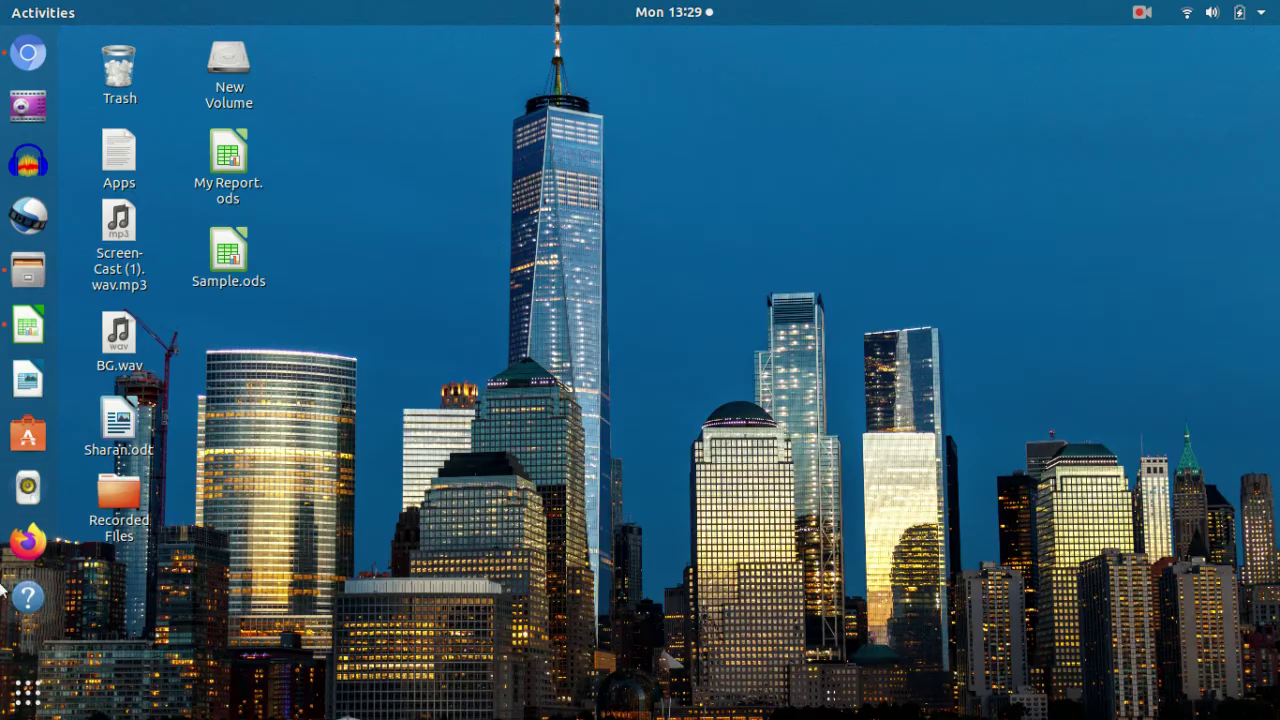
- Bring up Sample.ods and review Sample-Sheet2's finished marks table and its charts
click(28, 324)
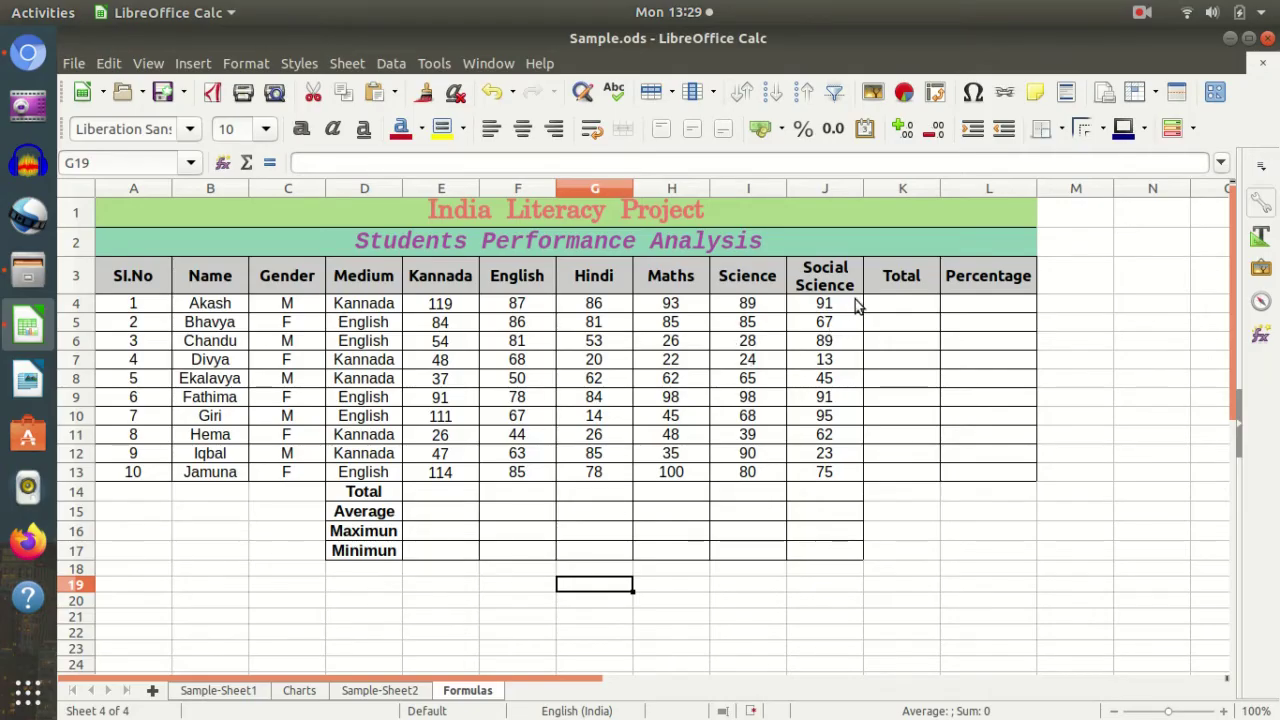
click(392, 690)
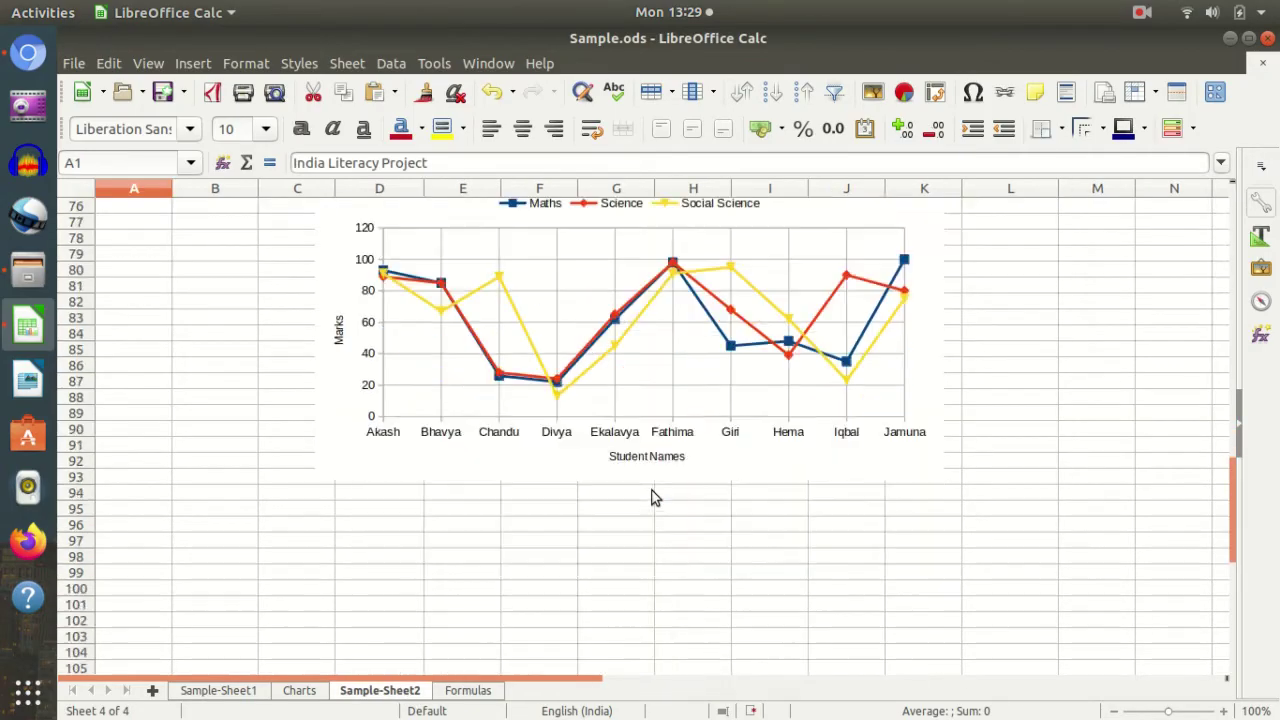
scroll(652, 497, up, 8)
scroll(700, 491, up, 8)
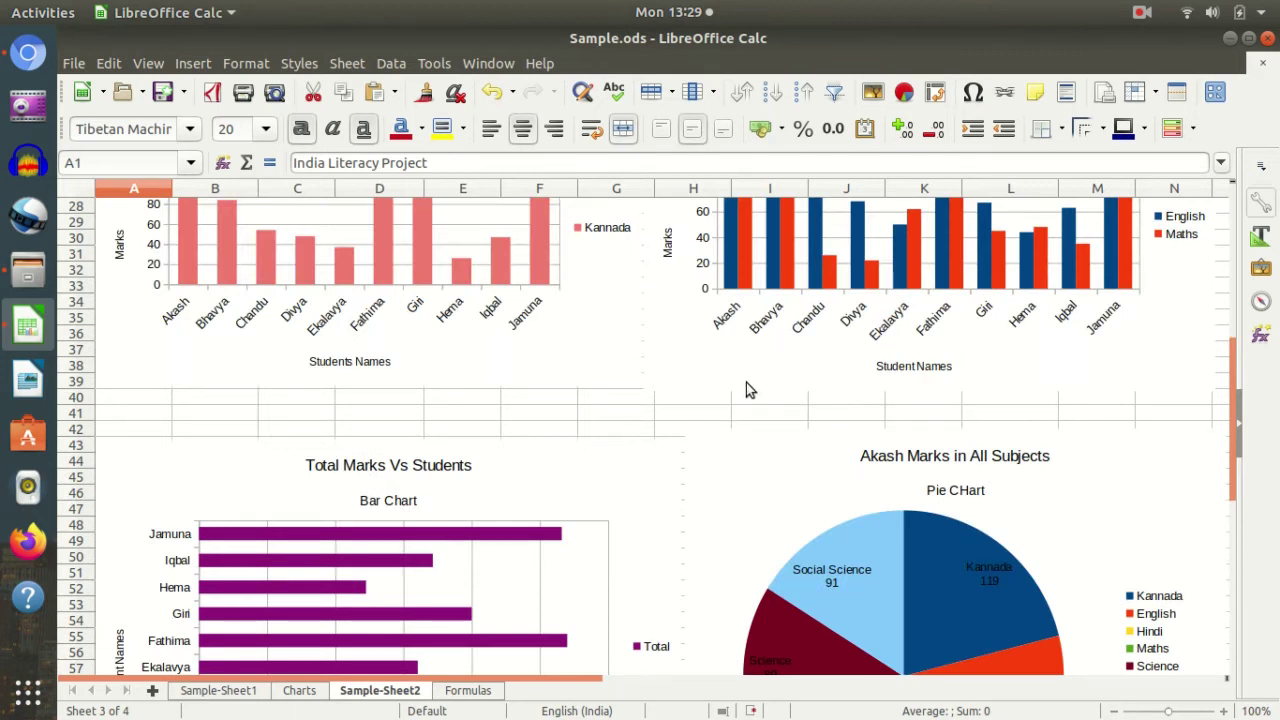
scroll(746, 382, down, 6)
scroll(765, 404, down, 6)
scroll(767, 404, down, 2)
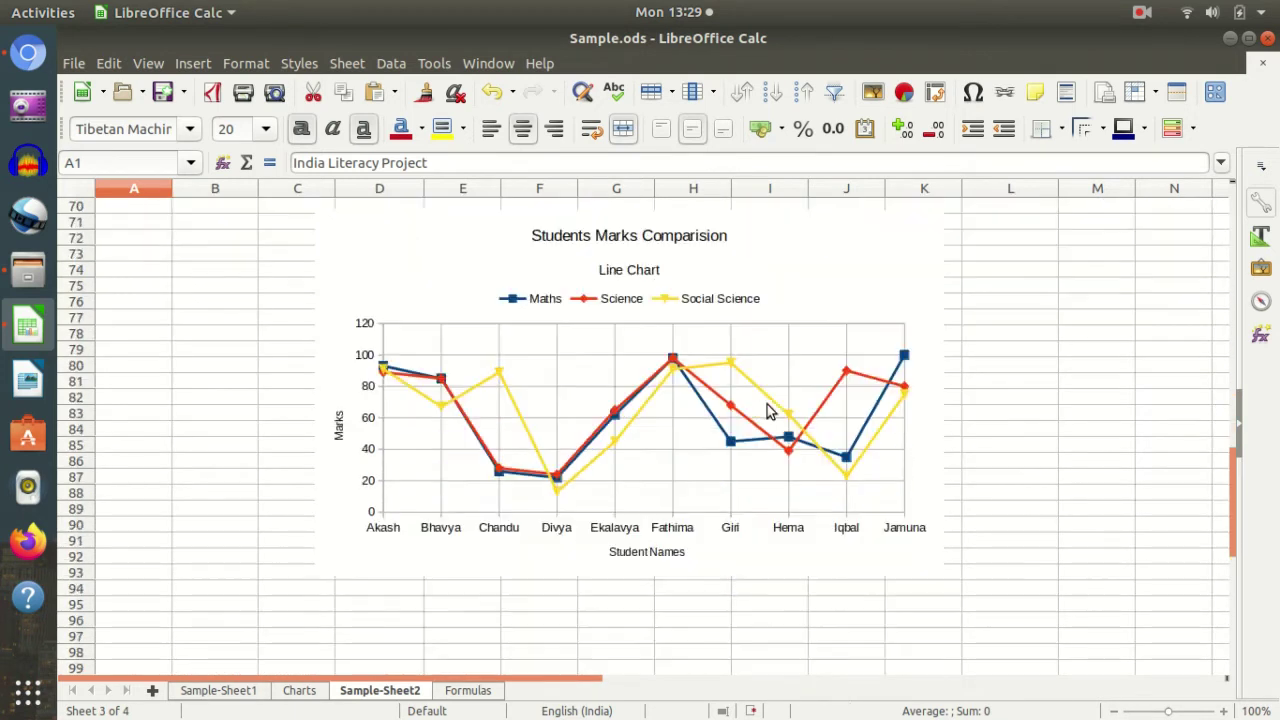
scroll(767, 404, down, 2)
scroll(764, 404, up, 18)
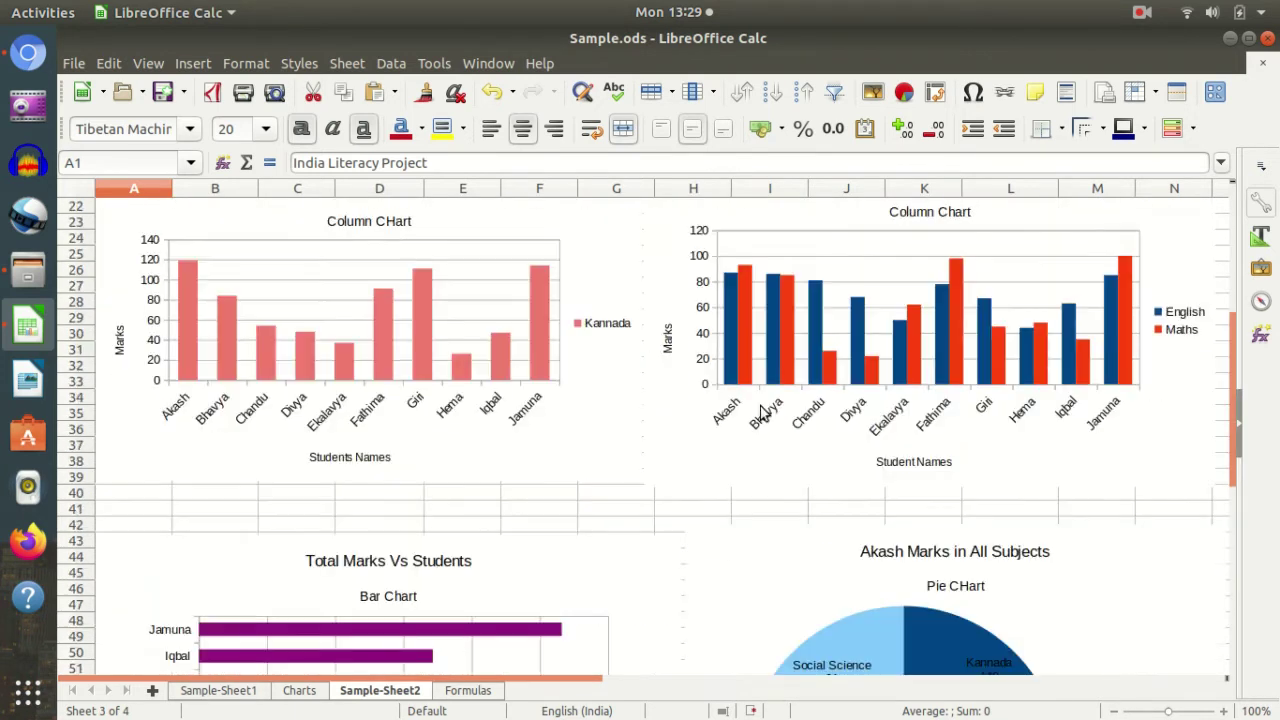
scroll(764, 413, up, 7)
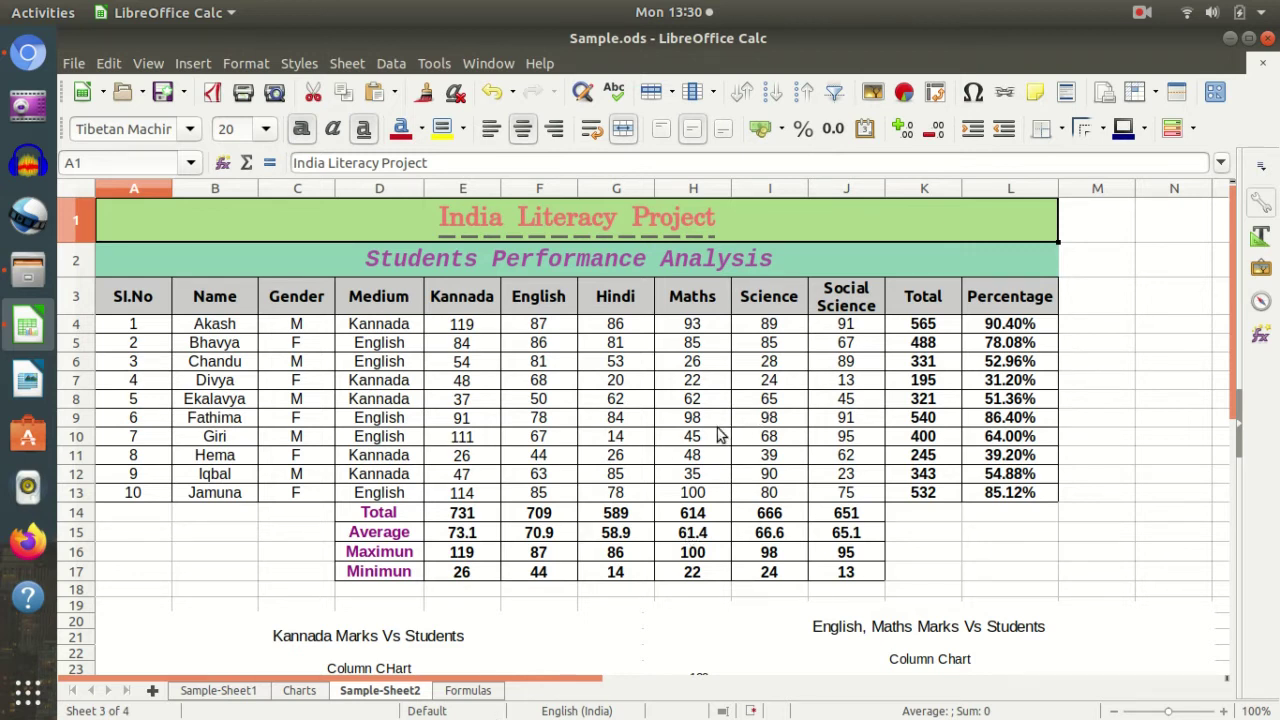
- Switch to the Formulas sheet, whose Total, Average, Maximun and Minimun rows are empty
click(468, 691)
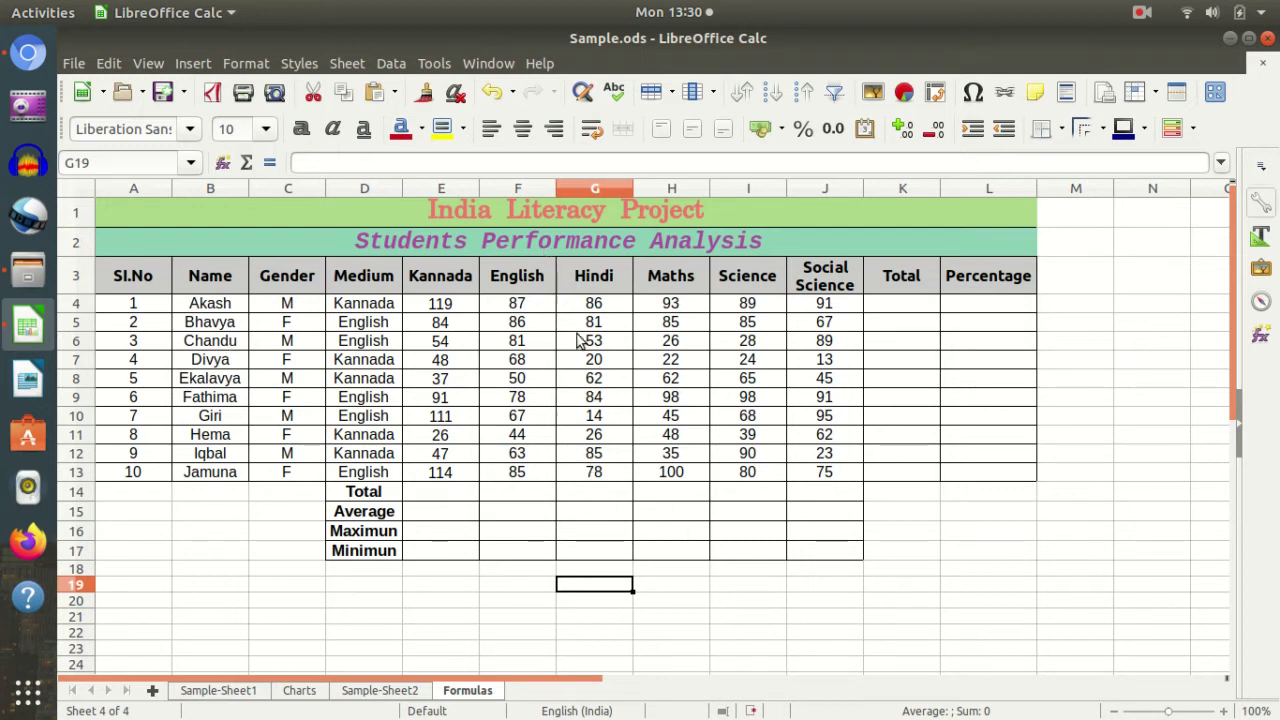
scroll(614, 370, down, 4)
scroll(600, 380, up, 4)
click(1262, 336)
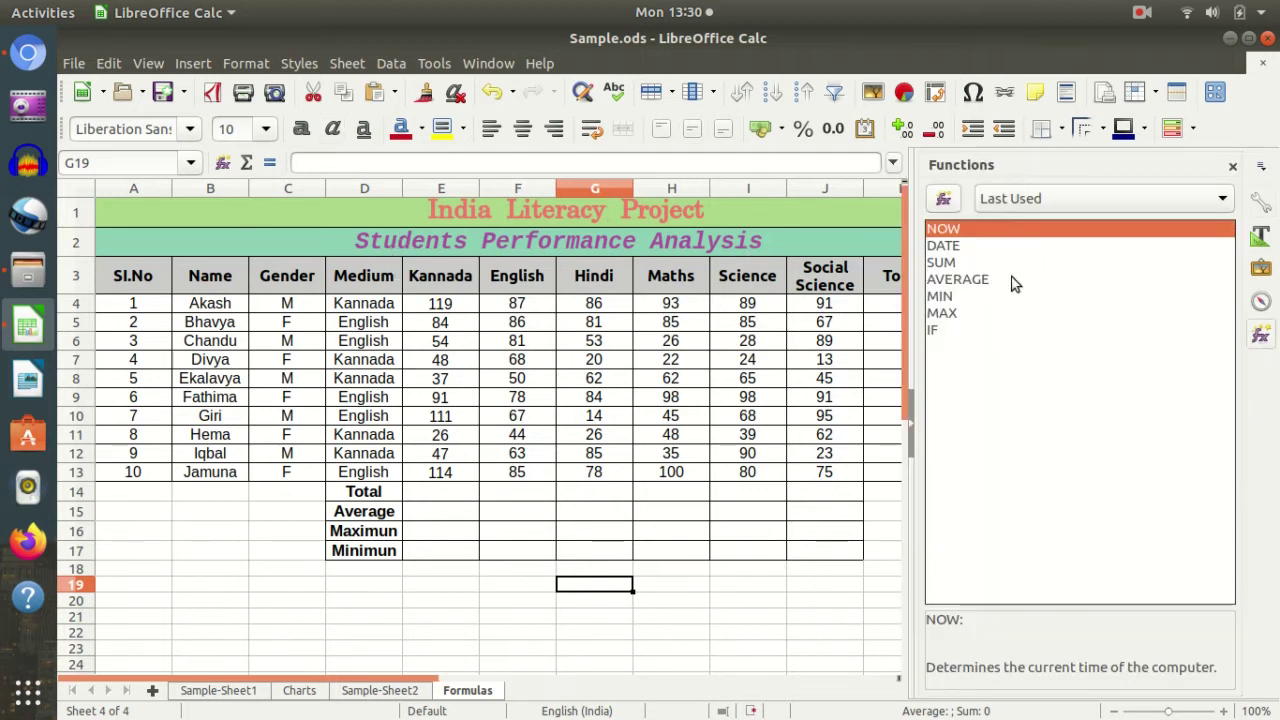
click(976, 261)
click(975, 245)
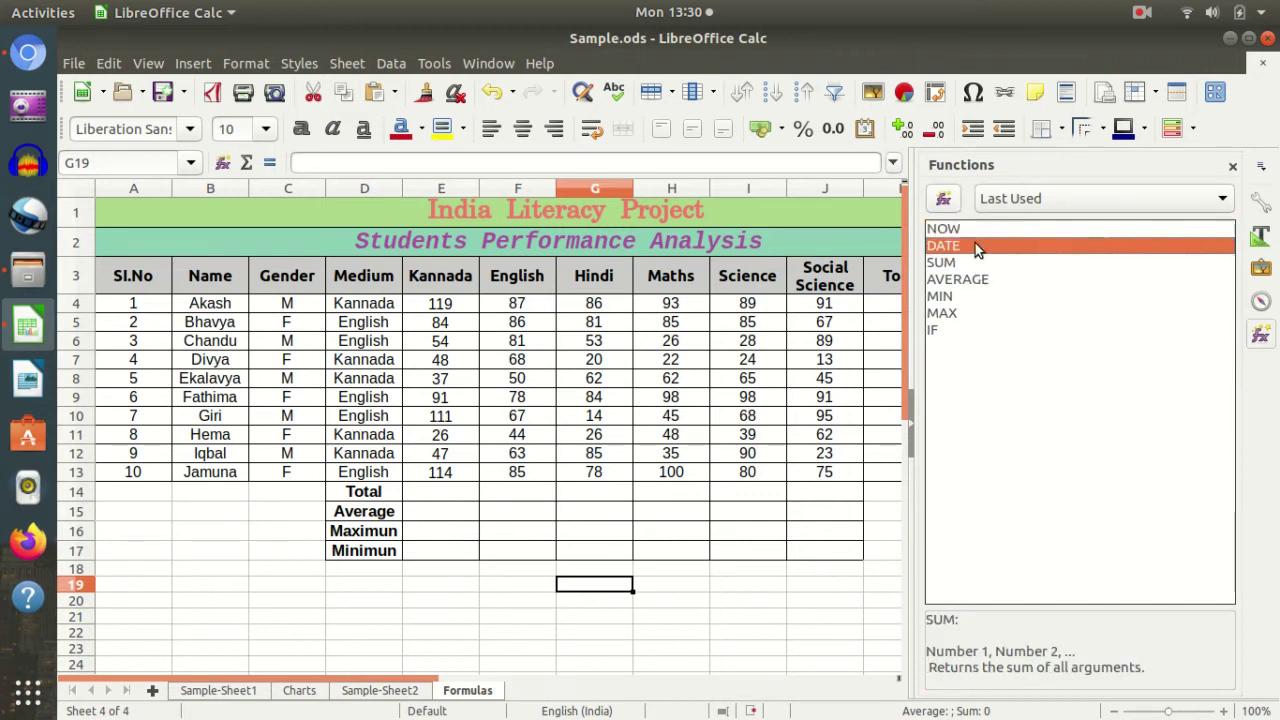
click(973, 230)
click(995, 280)
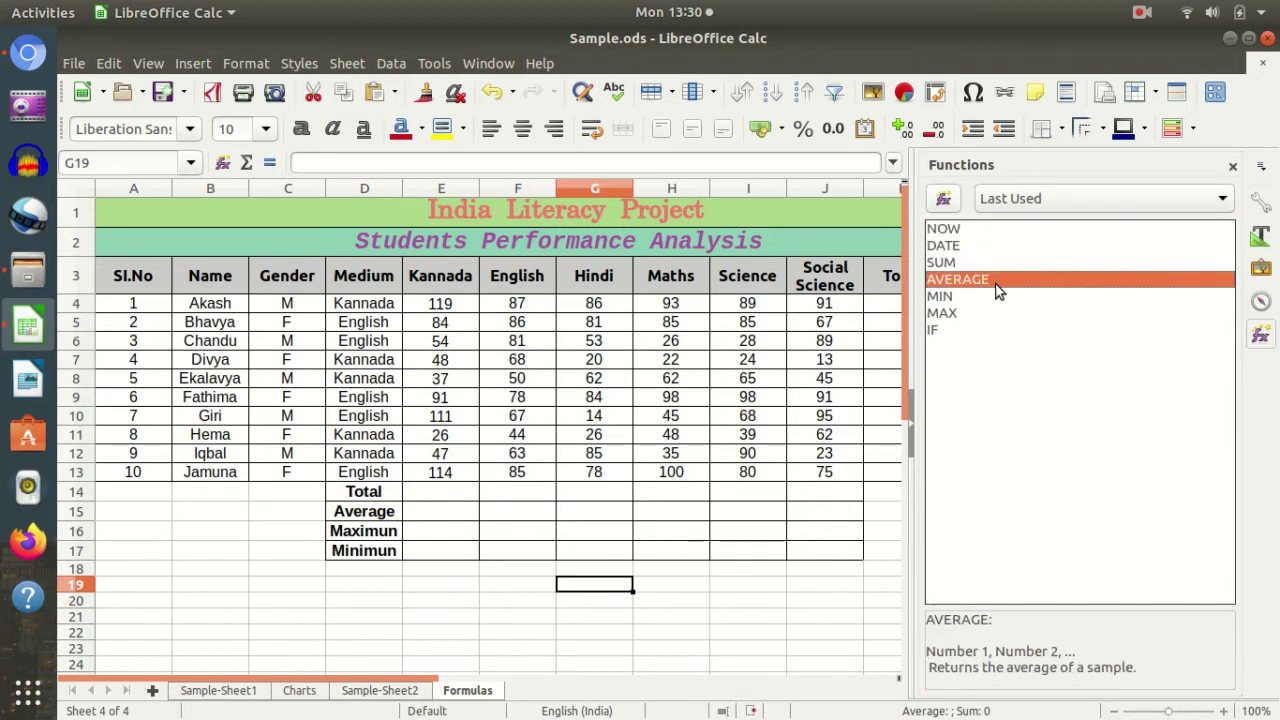
click(998, 296)
click(992, 313)
click(988, 331)
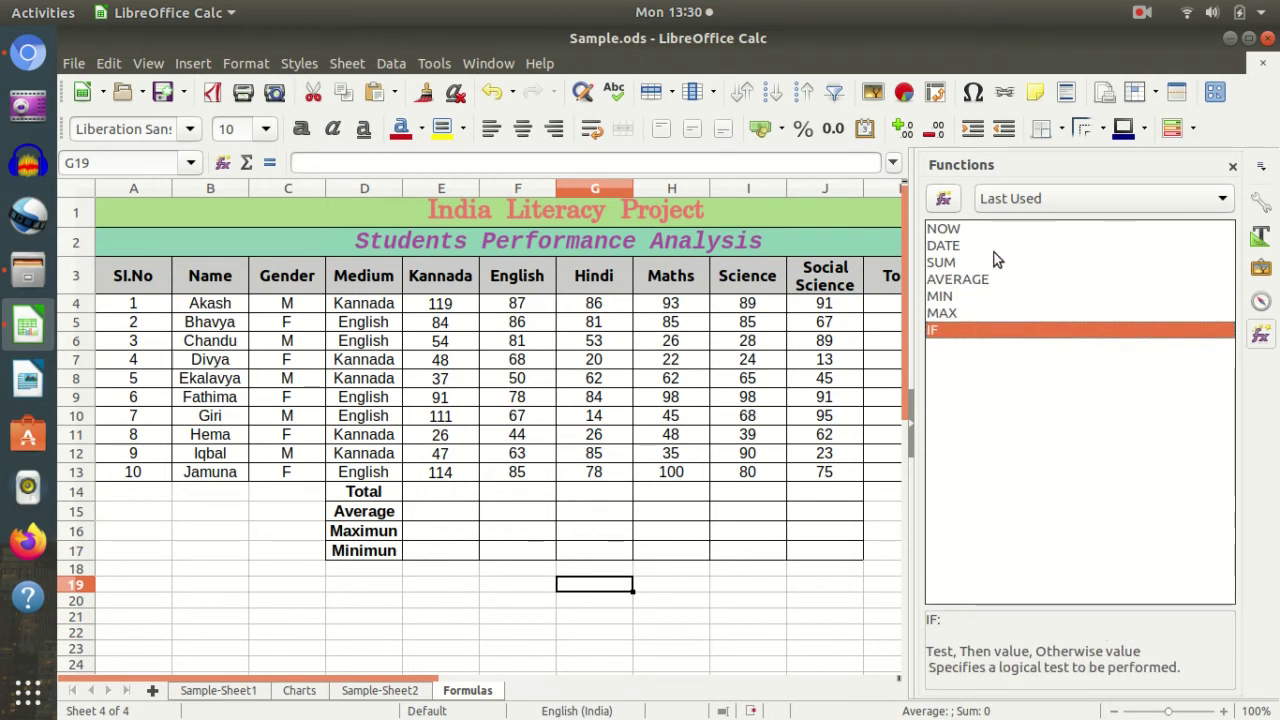
click(977, 248)
click(973, 233)
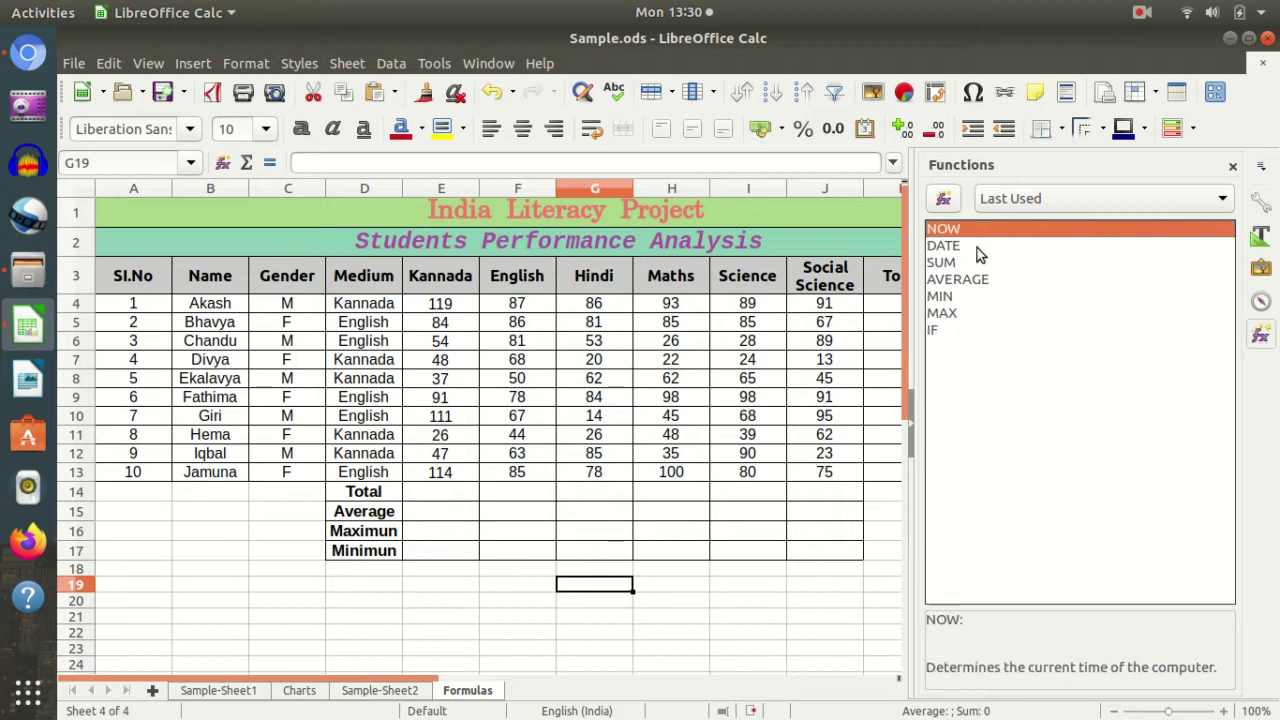
click(977, 264)
click(991, 284)
click(974, 300)
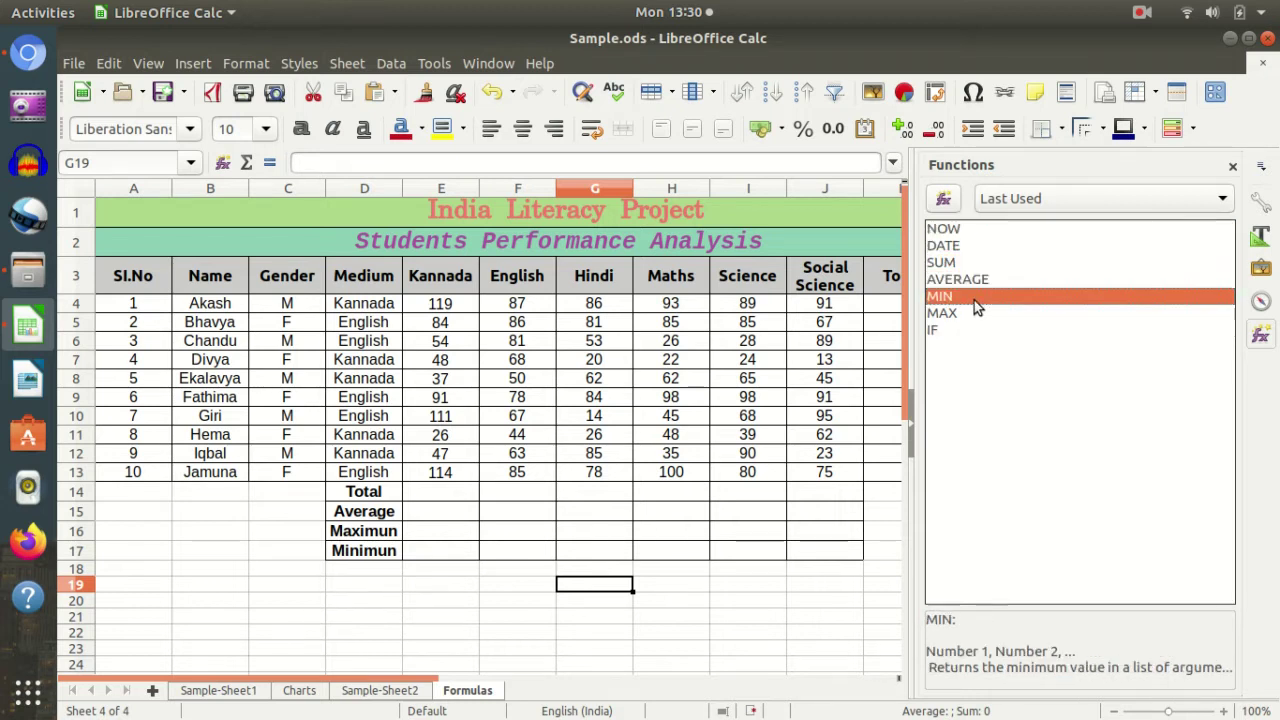
click(963, 313)
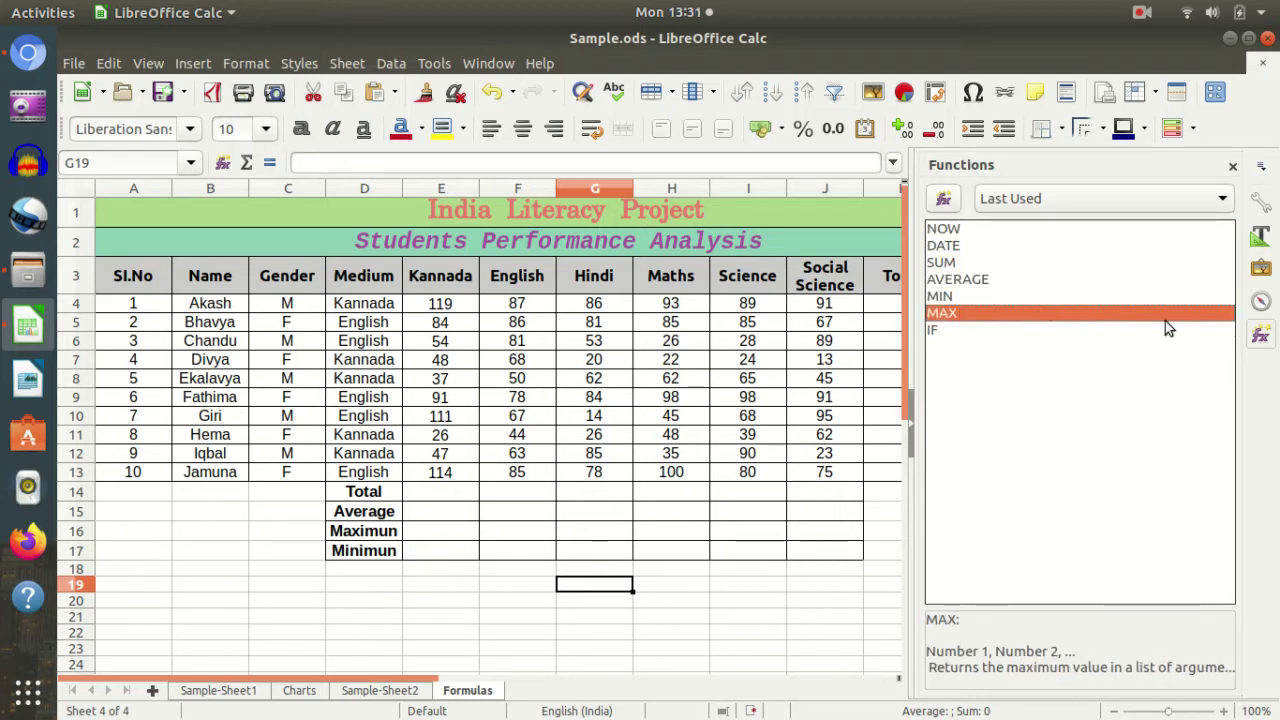
click(1261, 340)
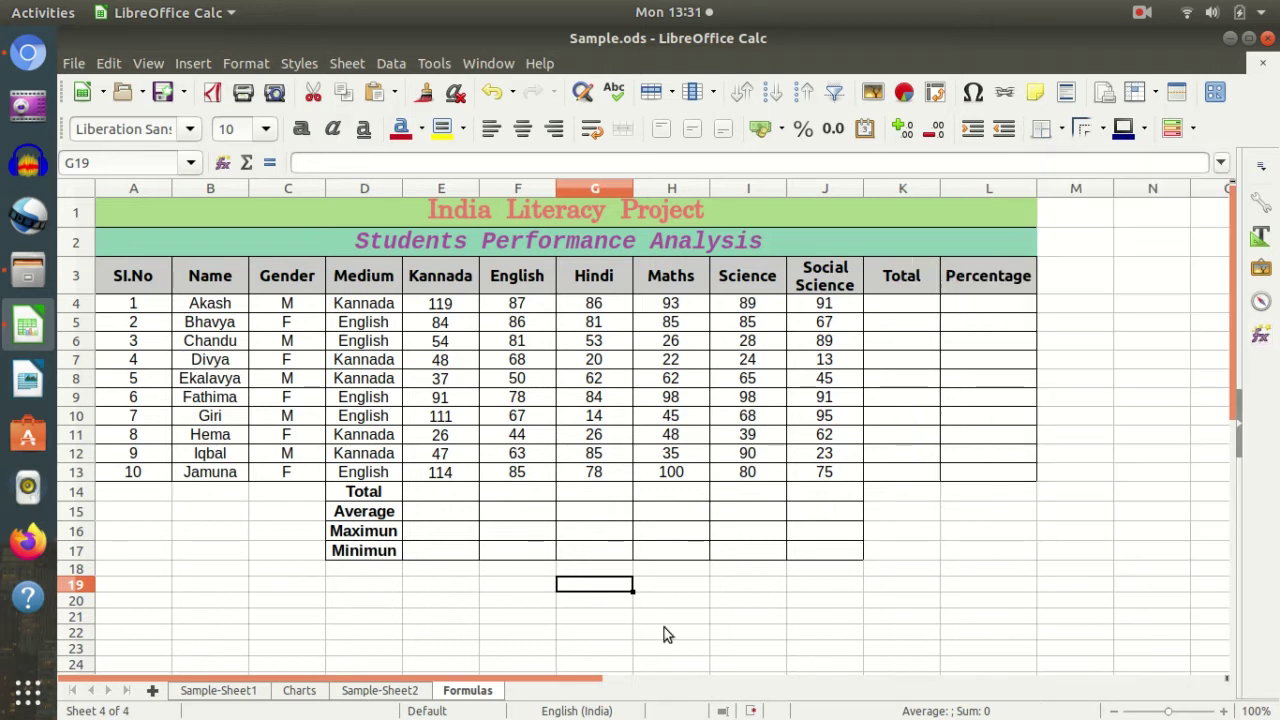
- AutoSum the Kannada marks into E14 as =SUM(E4:E13), giving 731
click(446, 491)
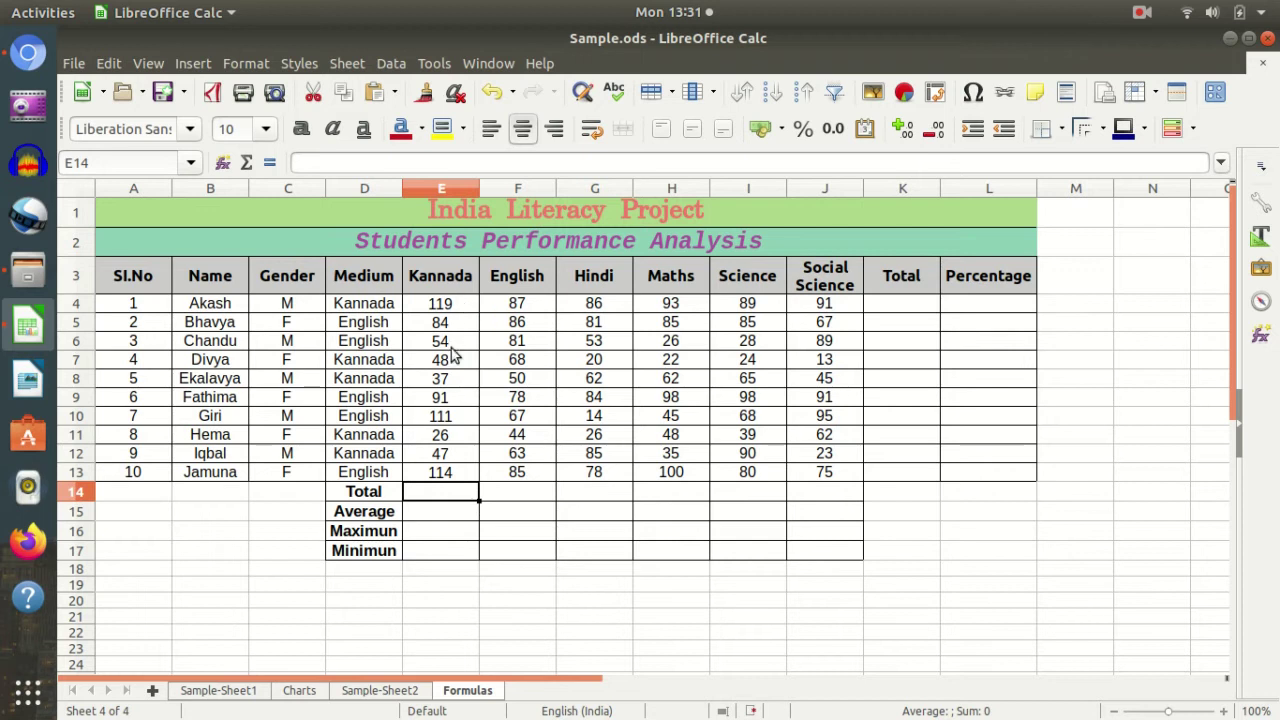
click(570, 550)
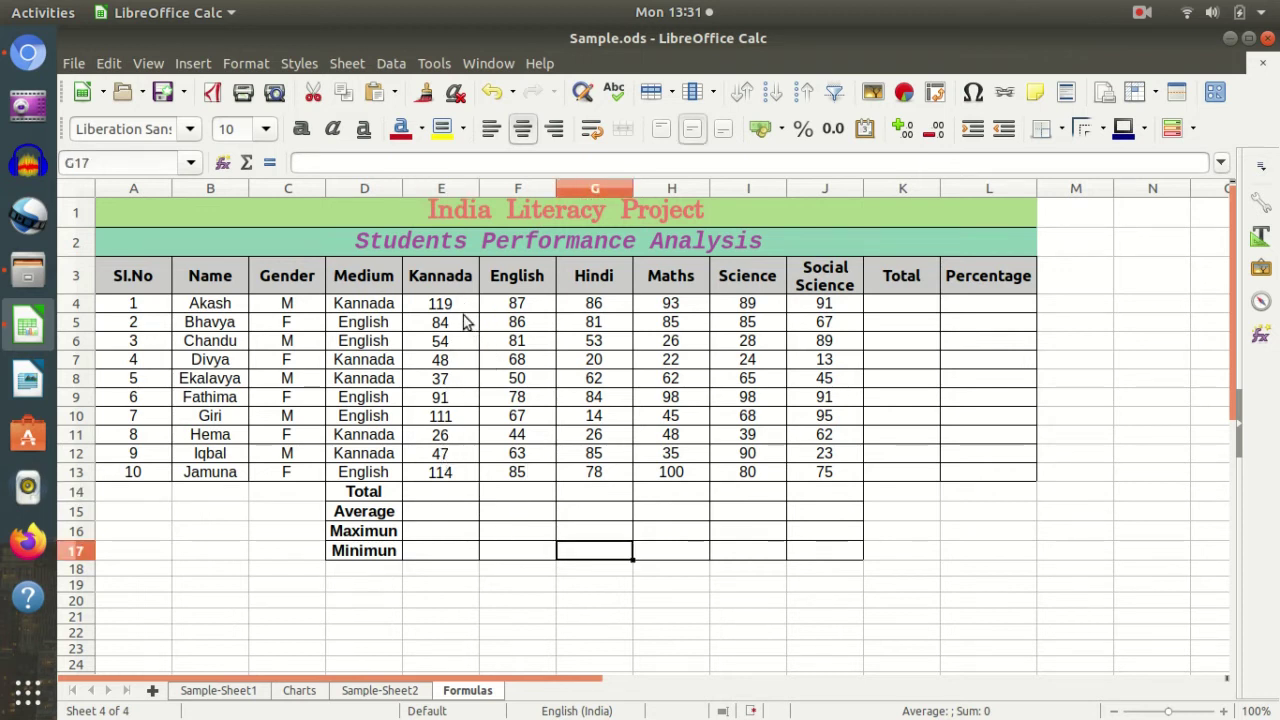
drag(449, 305, 450, 428)
click(498, 550)
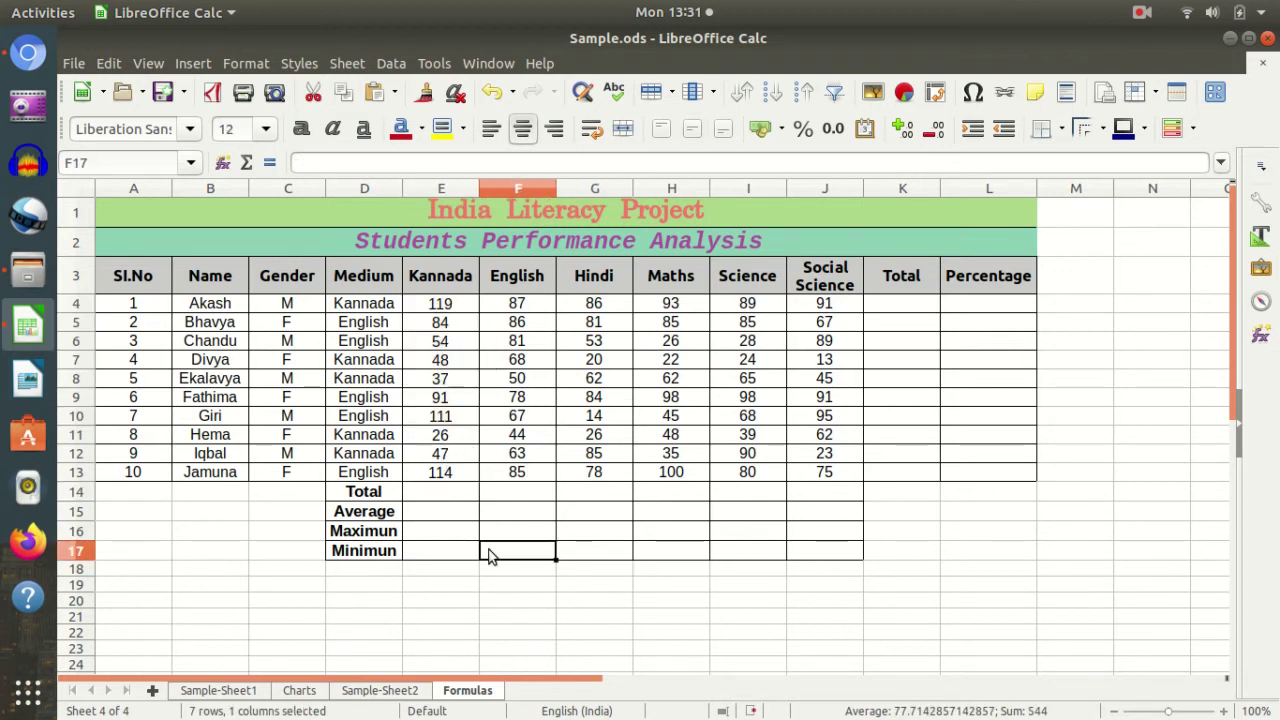
click(445, 492)
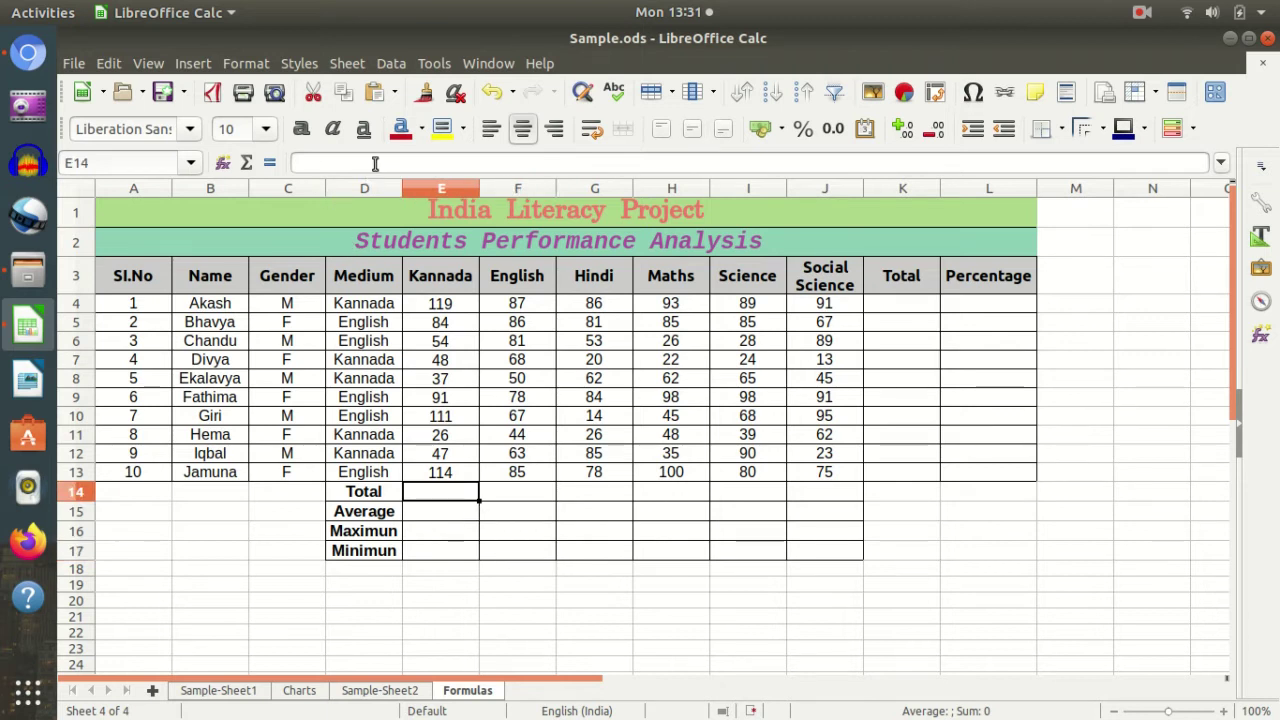
click(246, 162)
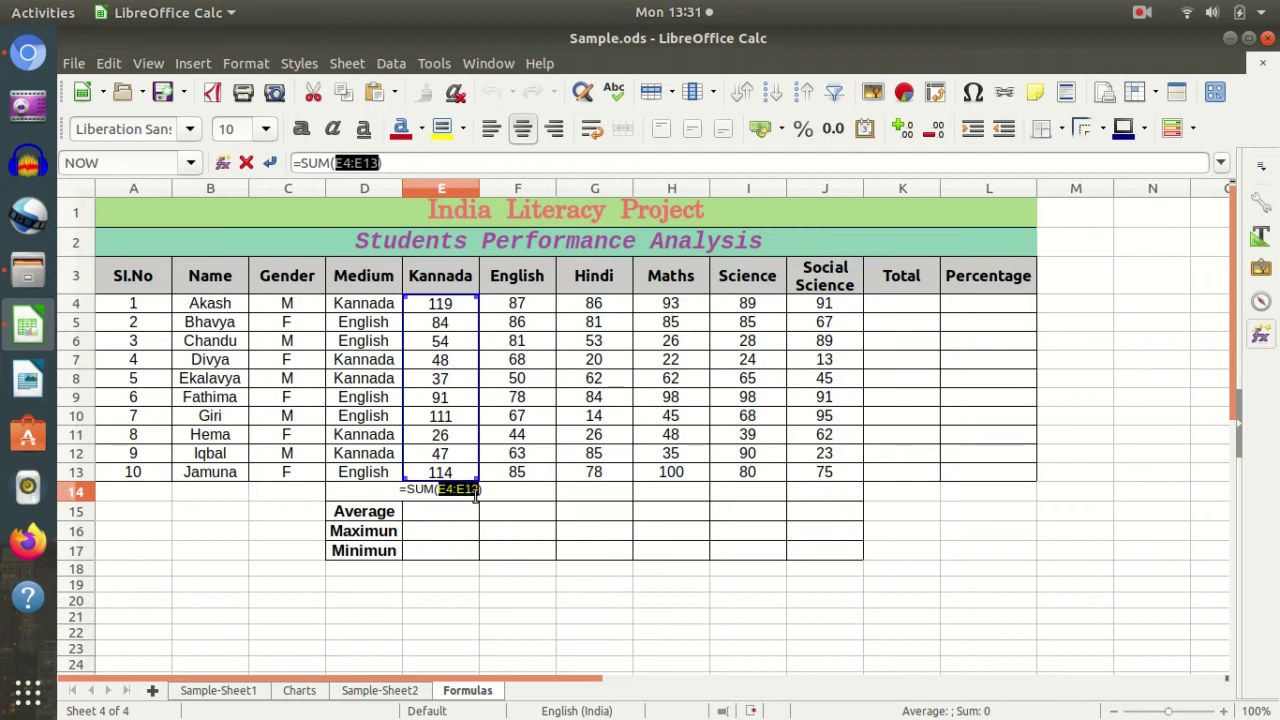
key(Return)
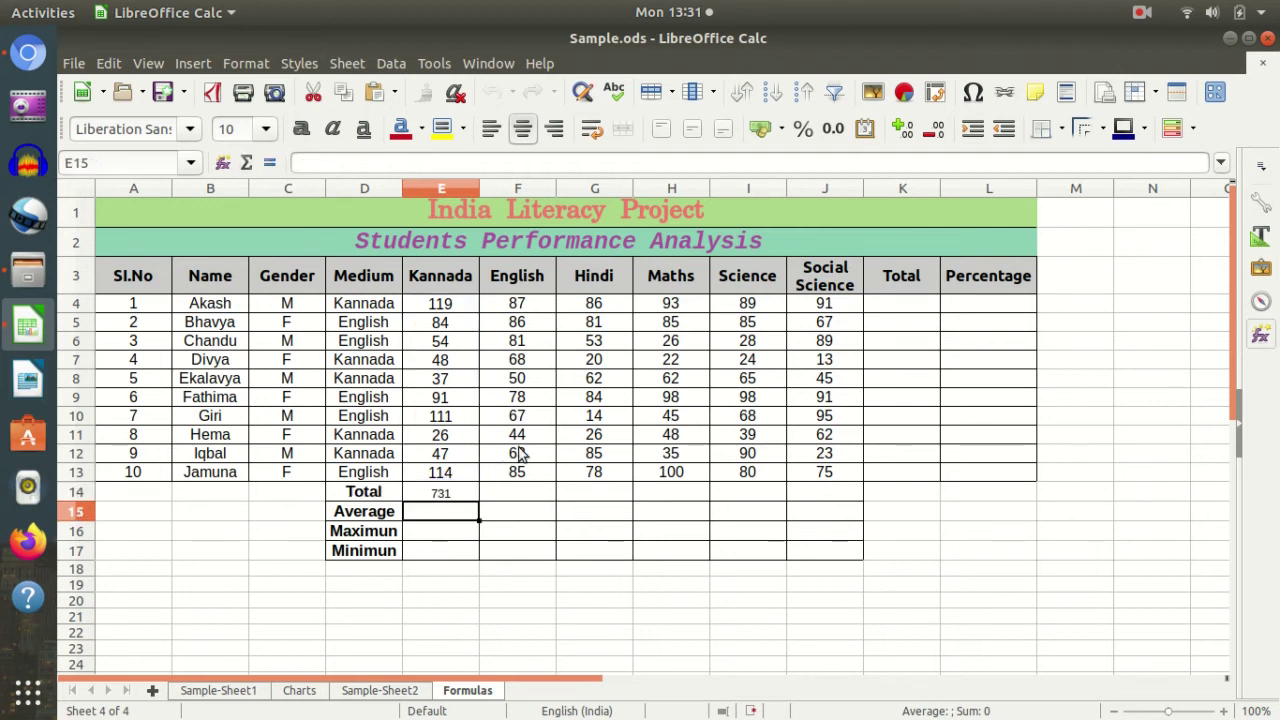
- Enter =SUM(F4:F13) in F14 for the English total of 709
click(447, 496)
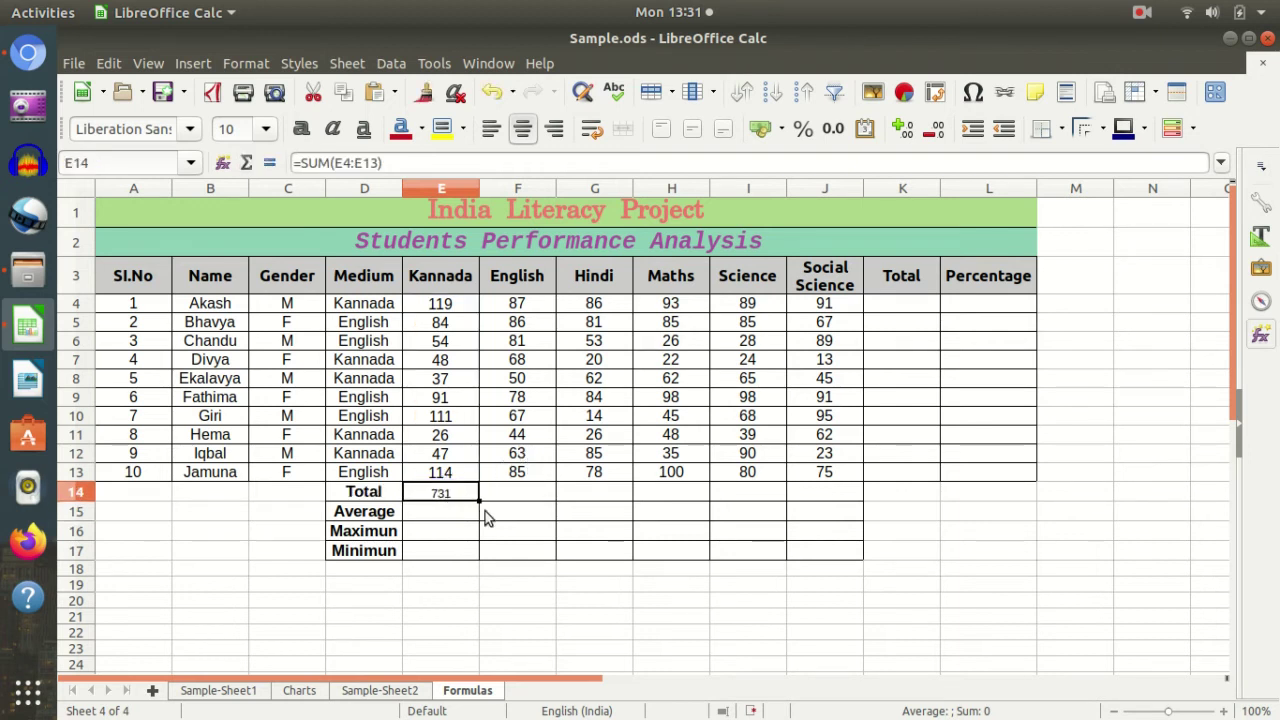
click(500, 551)
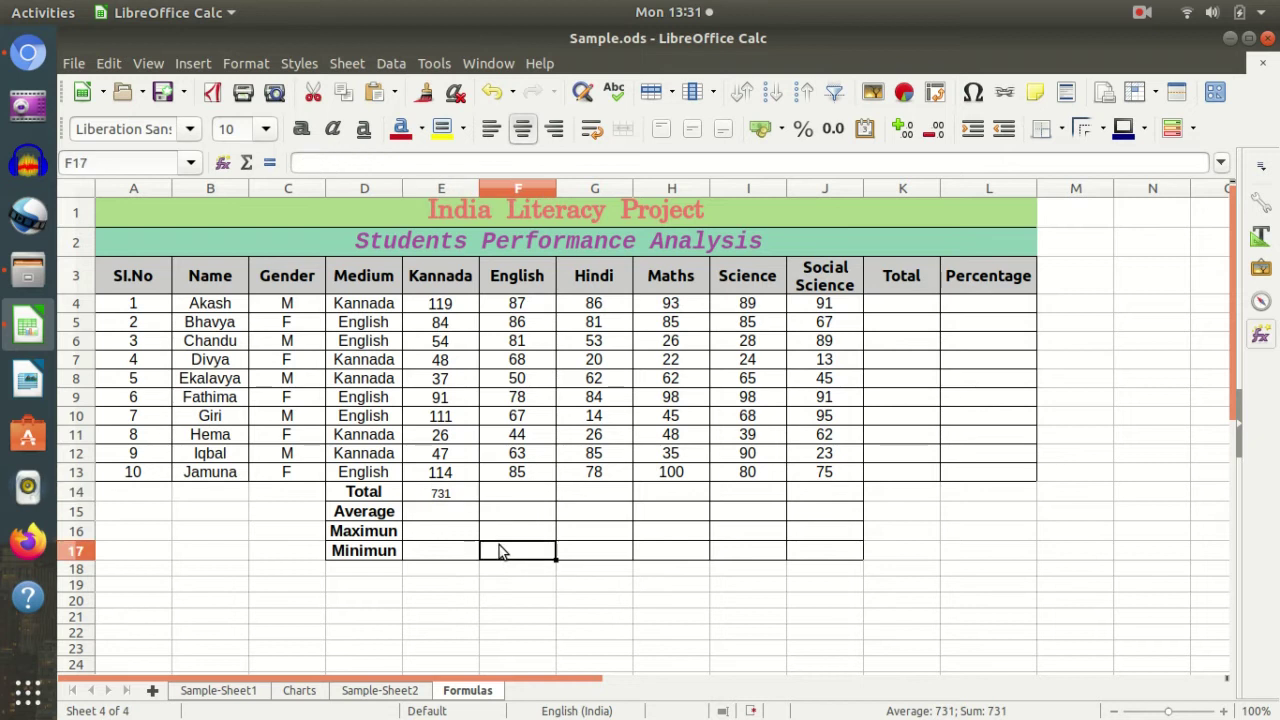
click(529, 491)
click(452, 497)
click(533, 494)
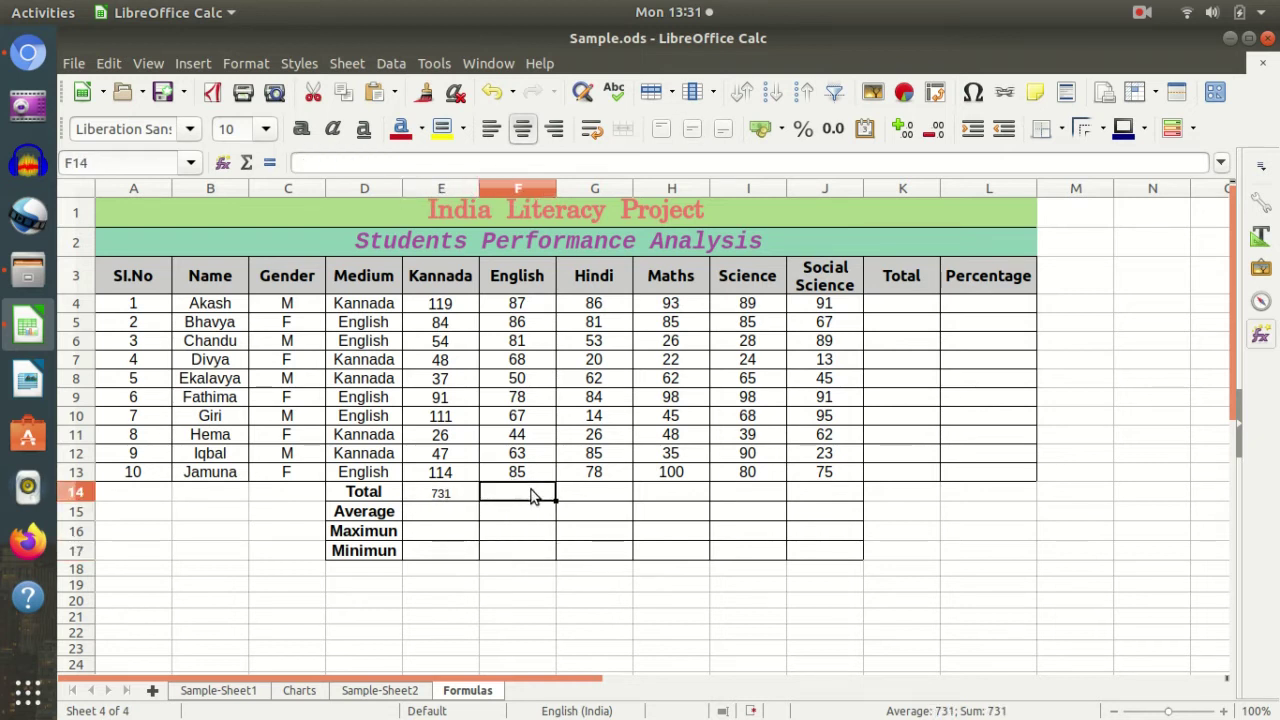
text(=)
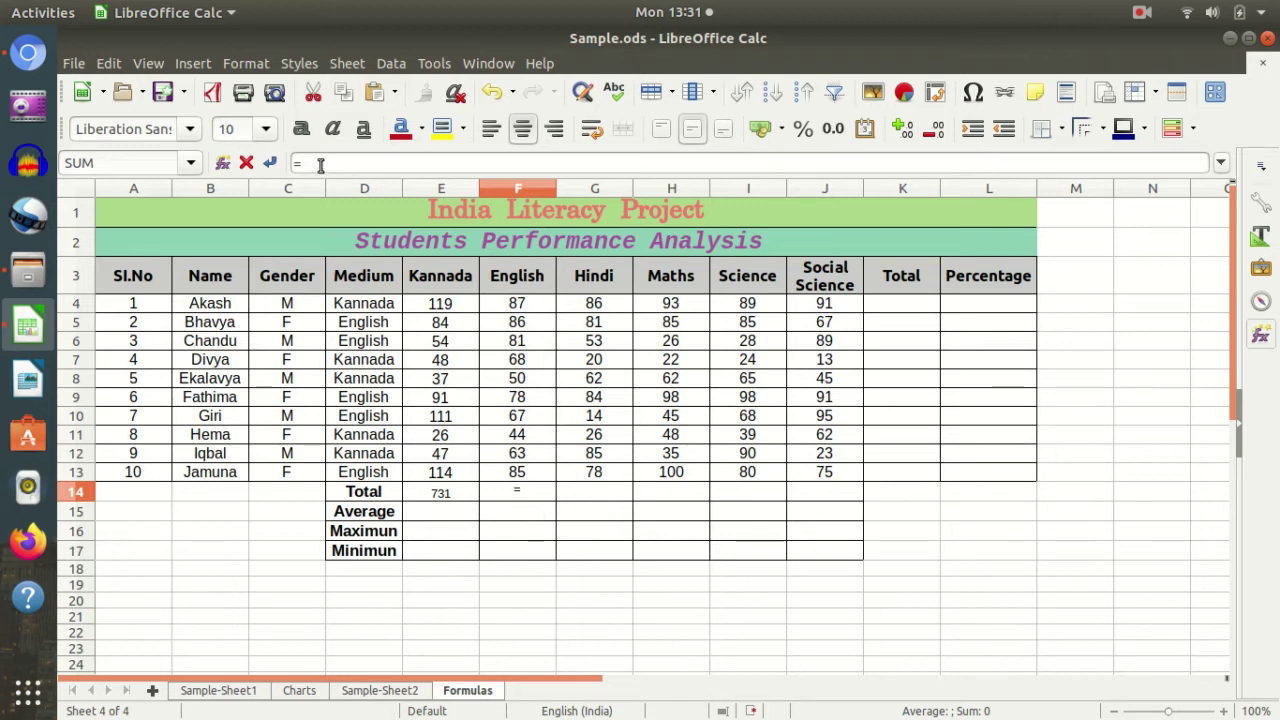
click(550, 549)
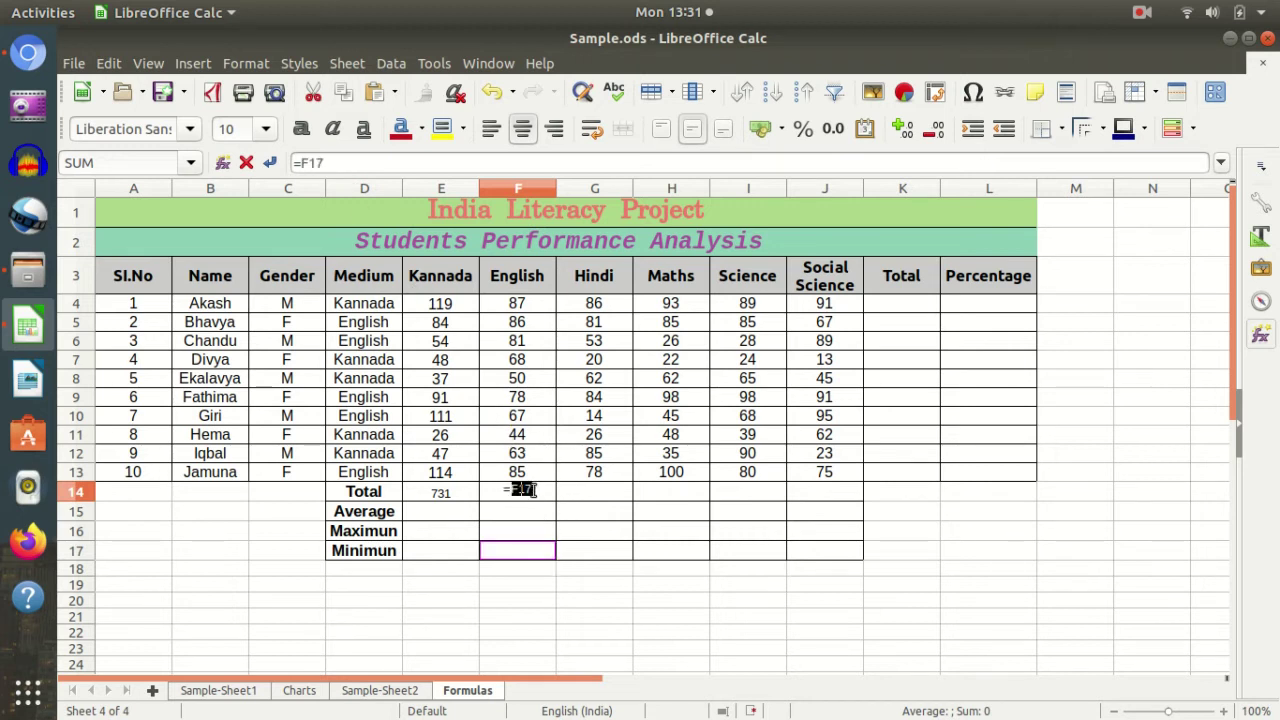
key(BackSpace)
key(BackSpace)
key(BackSpace)
key(BackSpace)
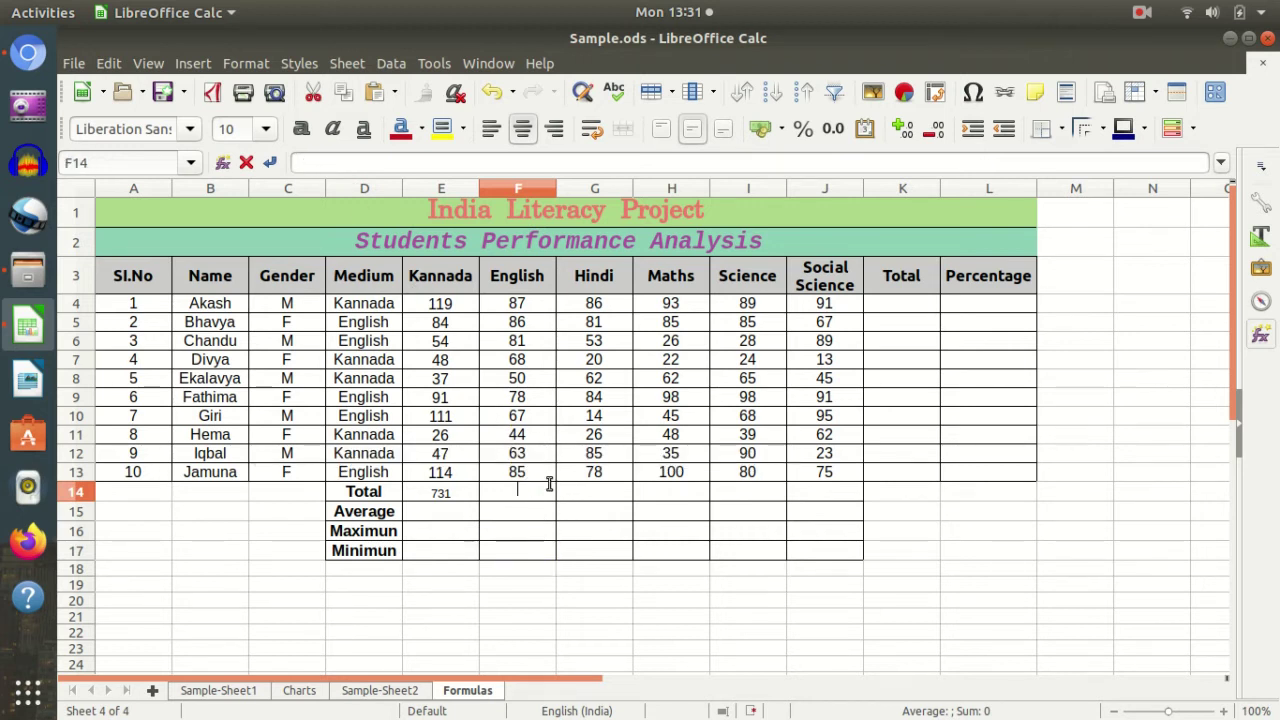
text(=s)
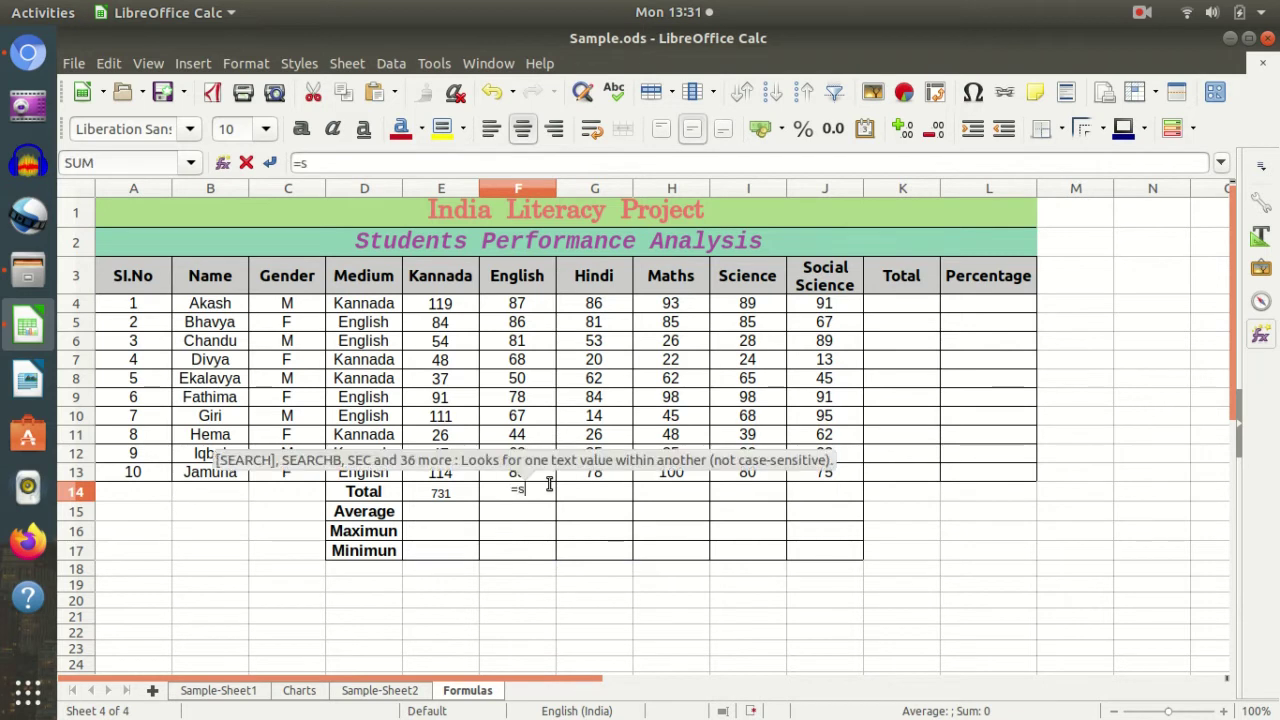
text(um()
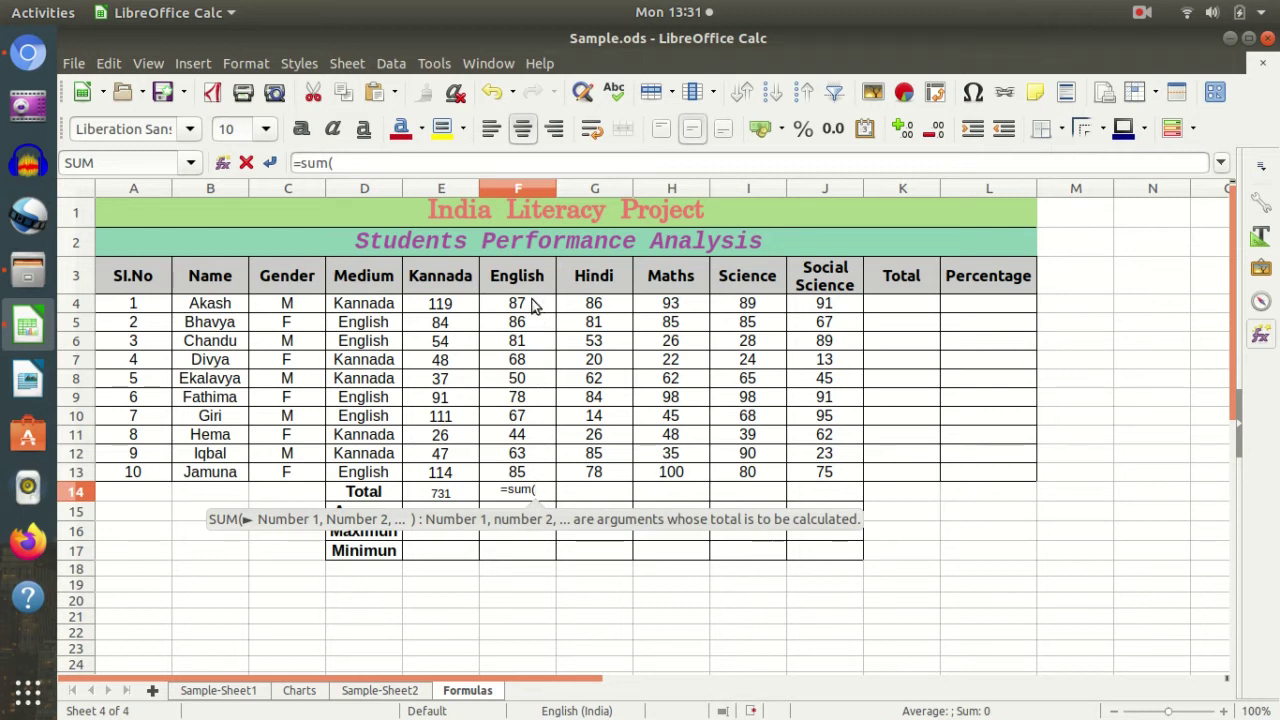
drag(531, 307, 540, 486)
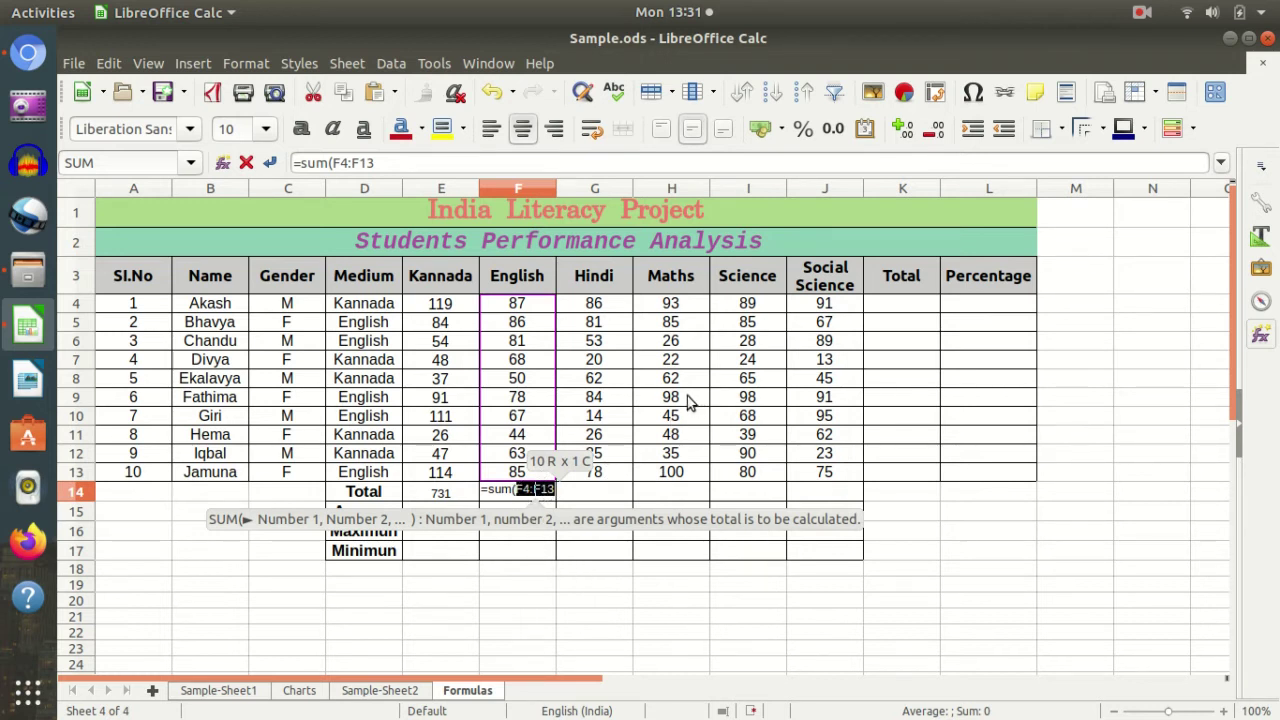
text())
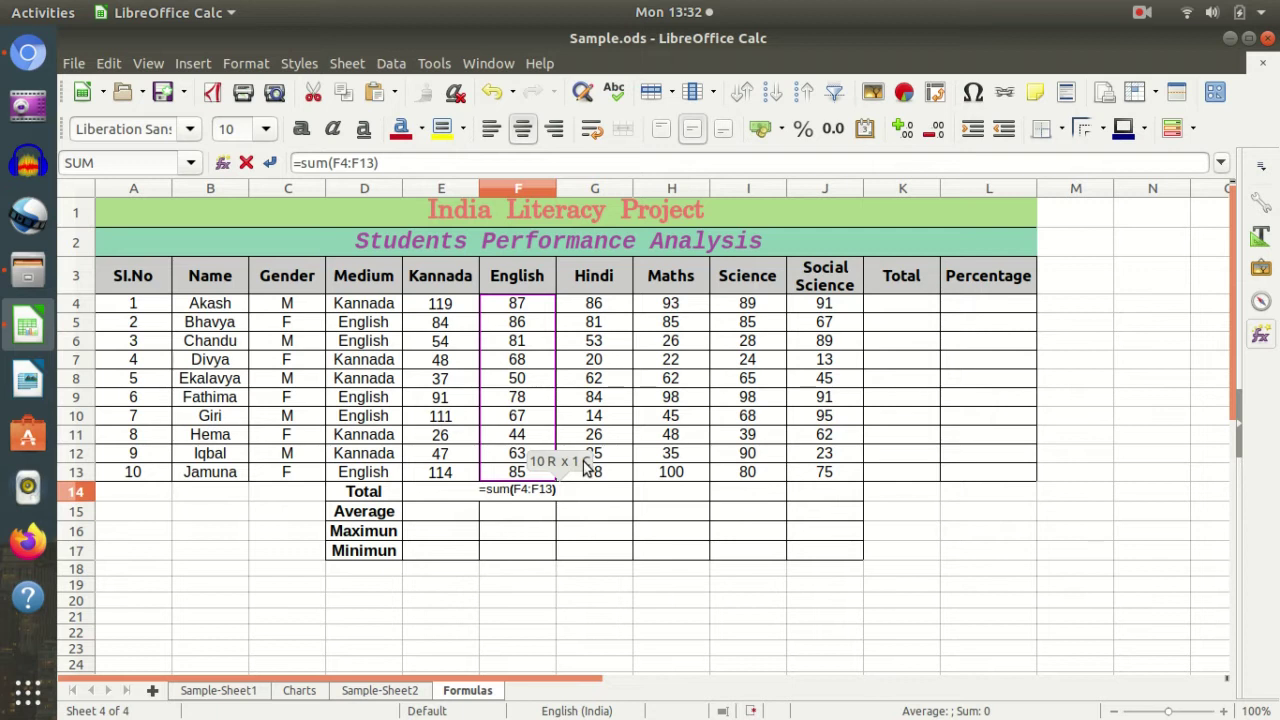
key(Return)
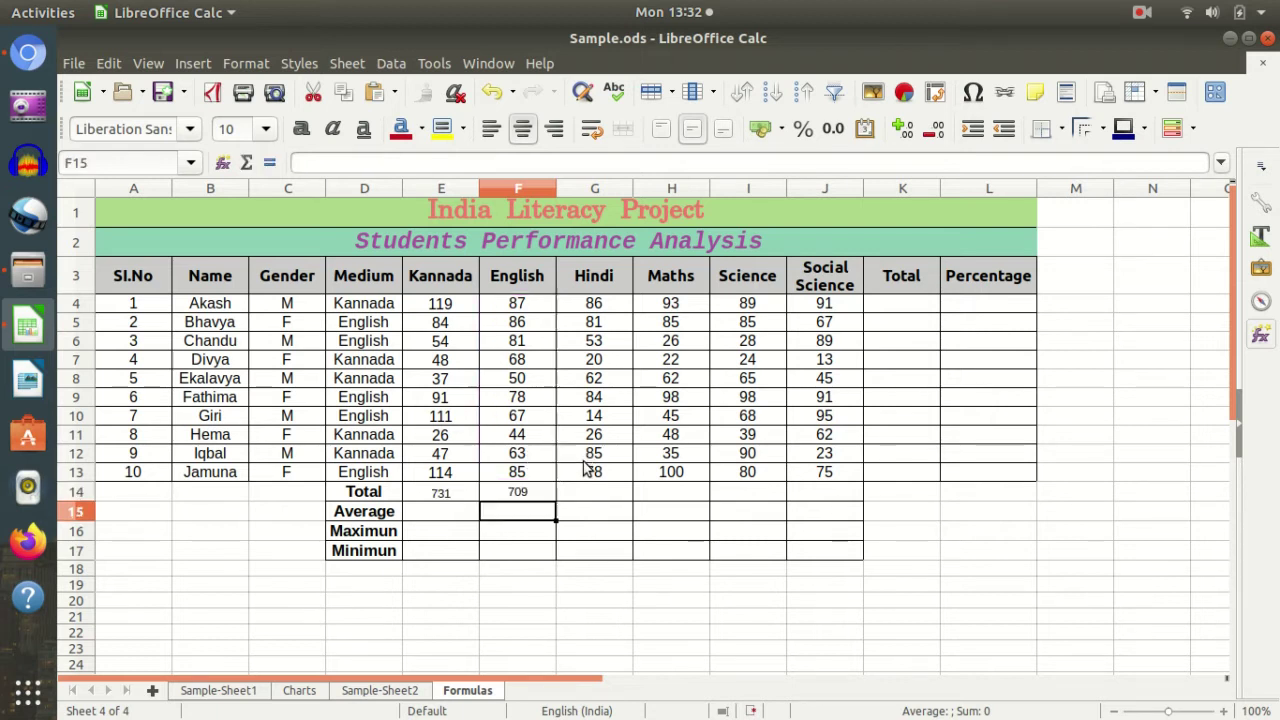
key(Up)
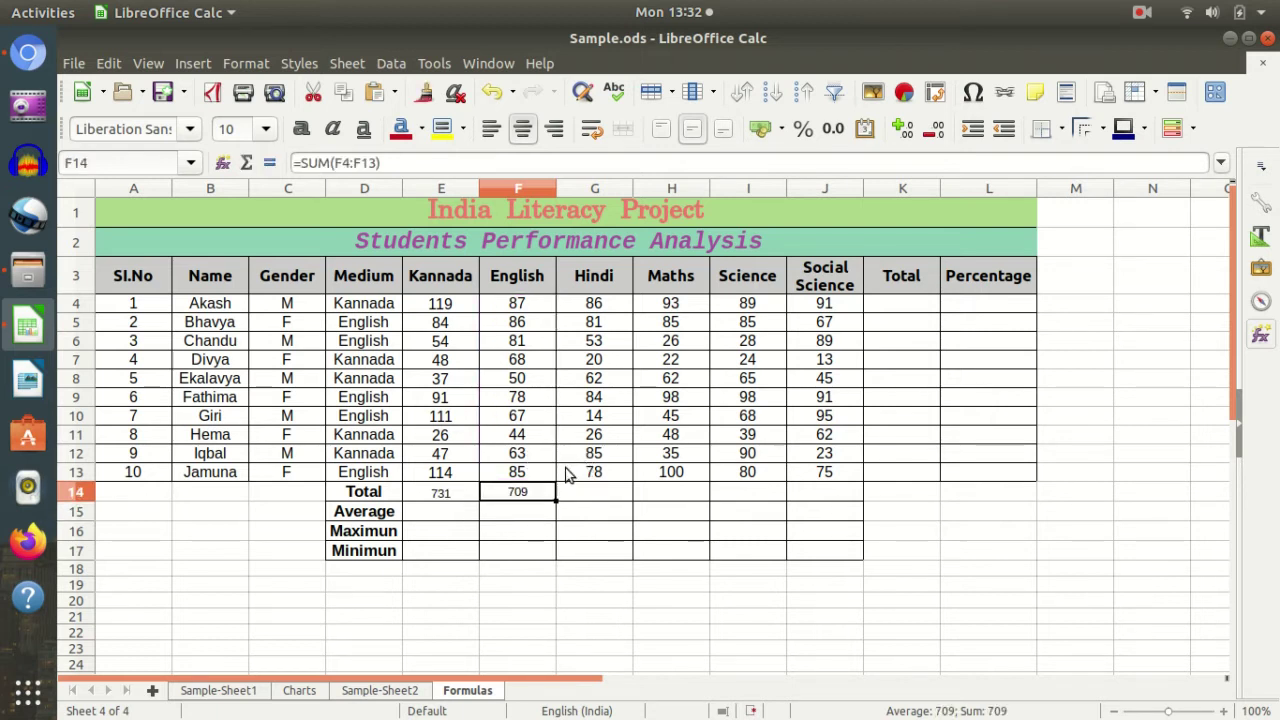
click(534, 533)
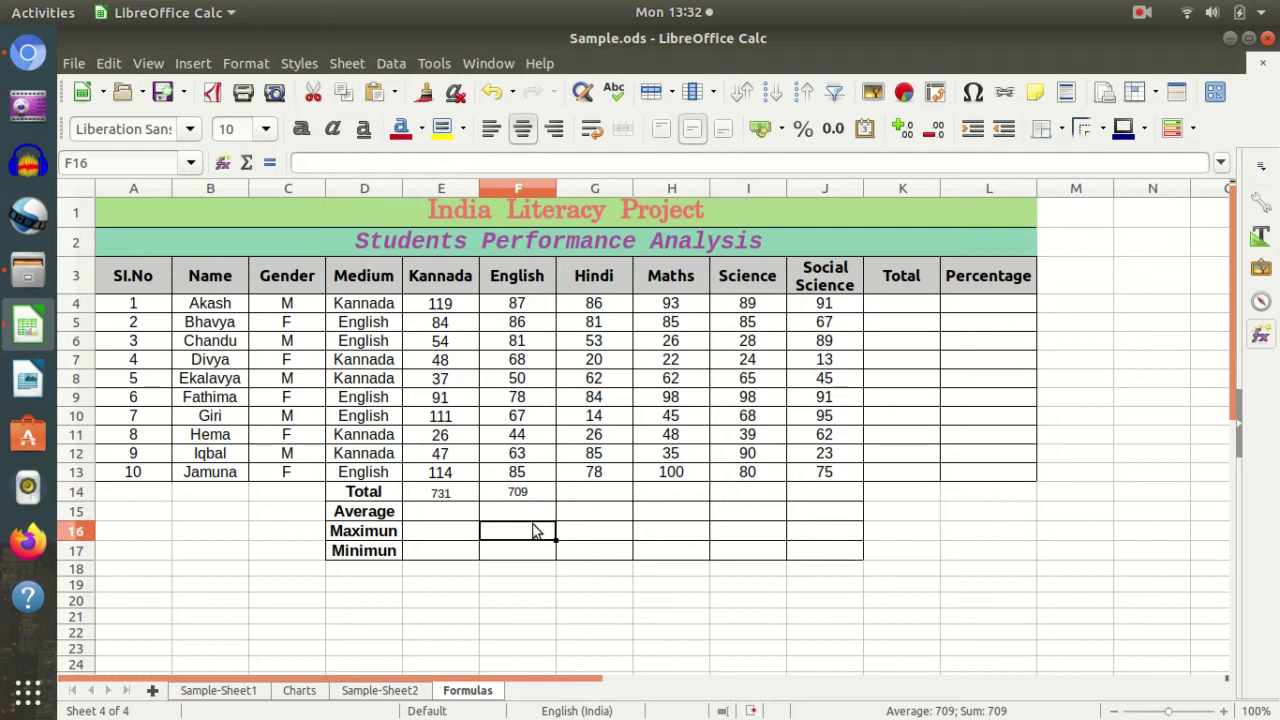
click(508, 584)
click(580, 490)
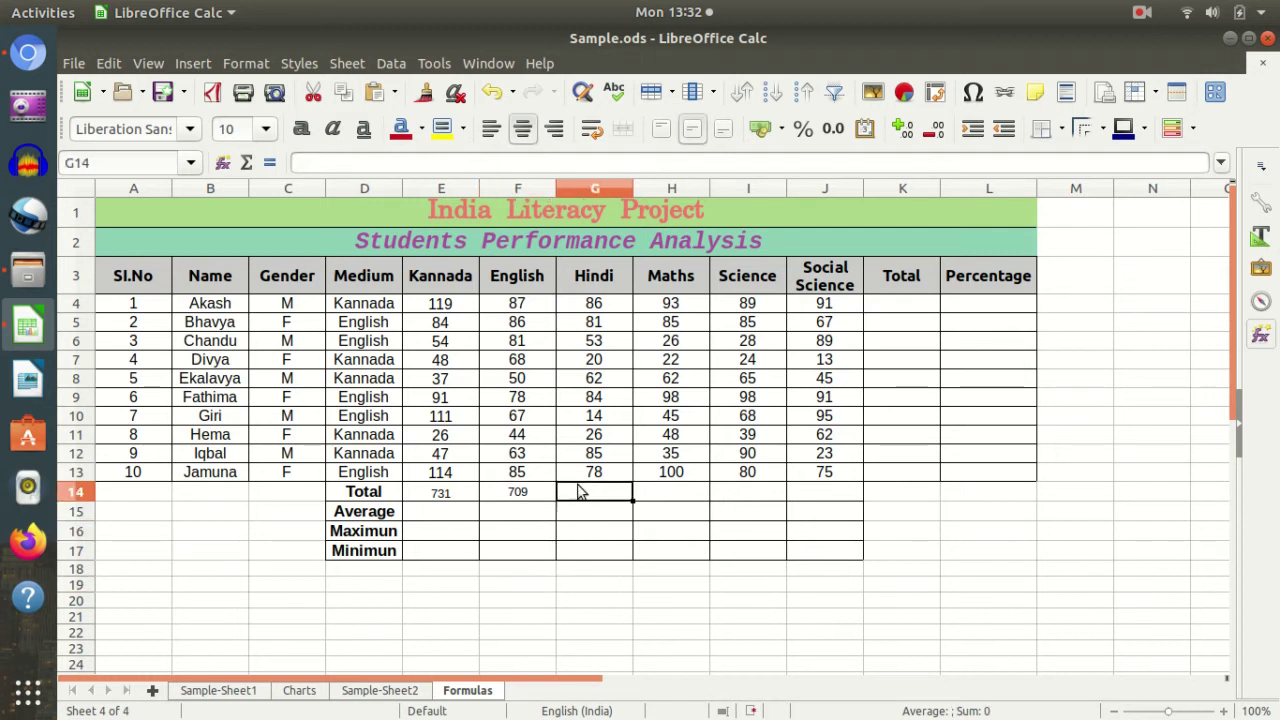
text(=sum()
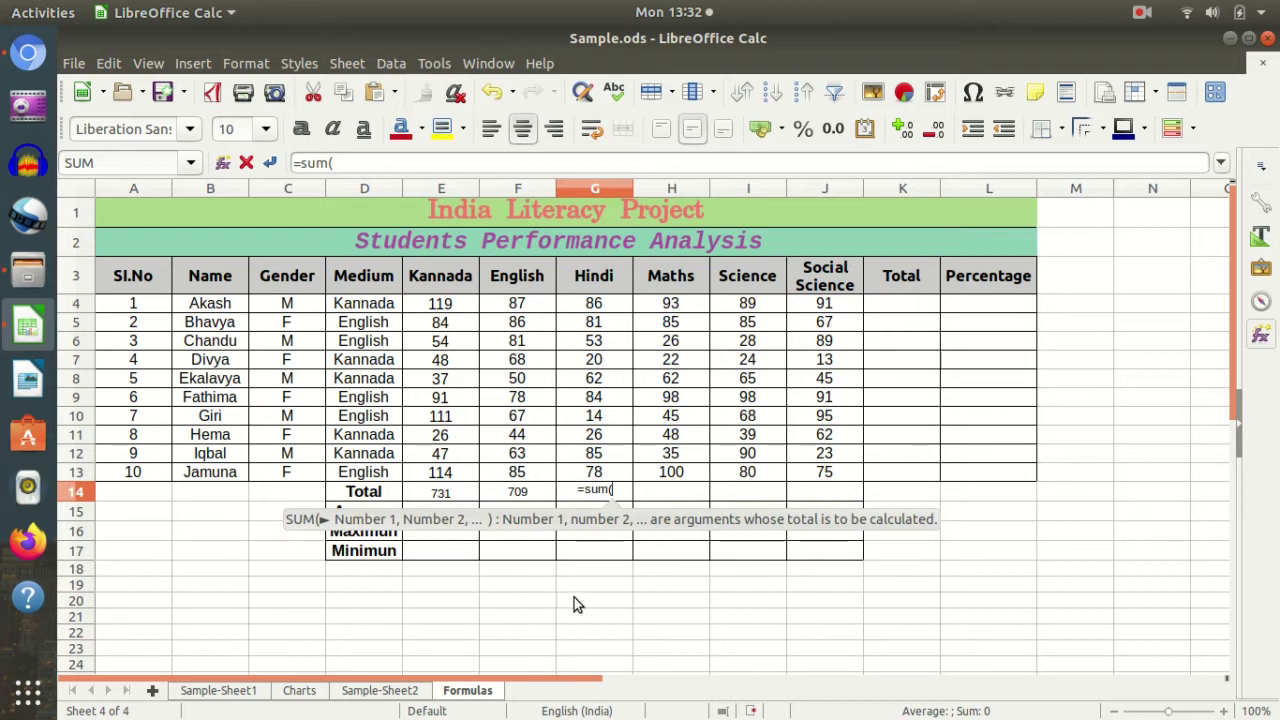
key(BackSpace)
key(BackSpace)
key(BackSpace)
key(BackSpace)
key(BackSpace)
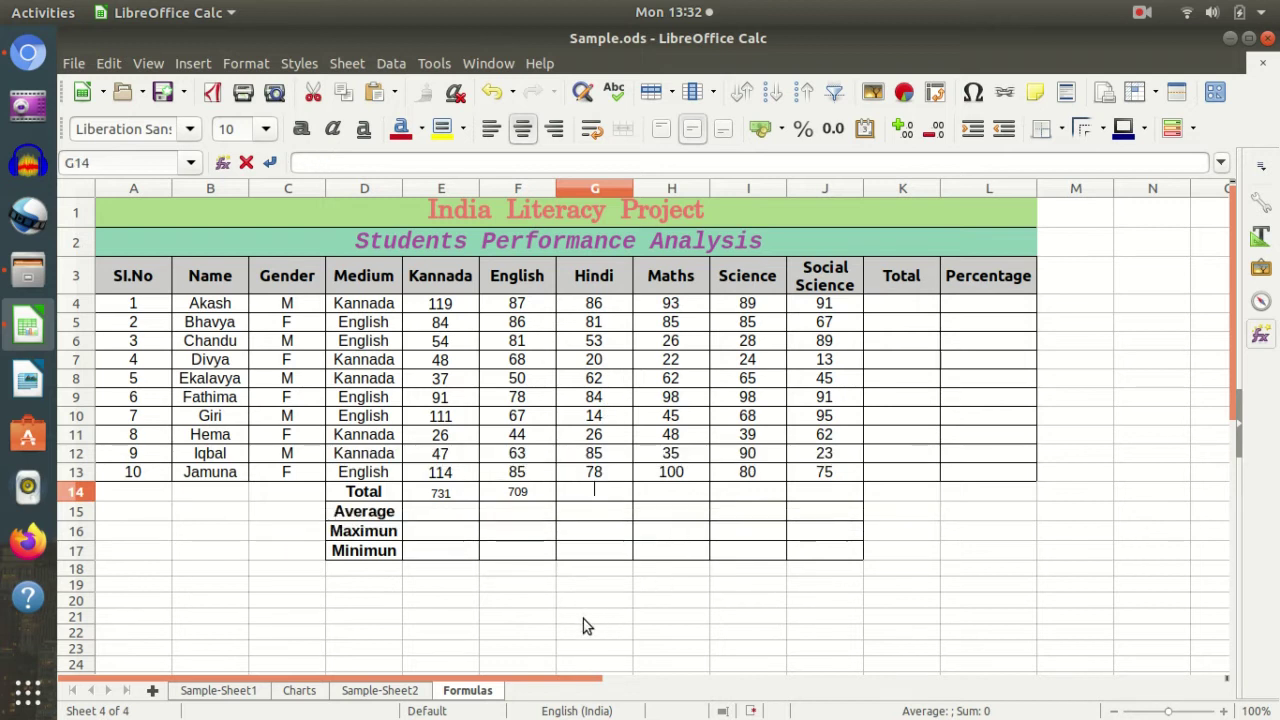
click(550, 602)
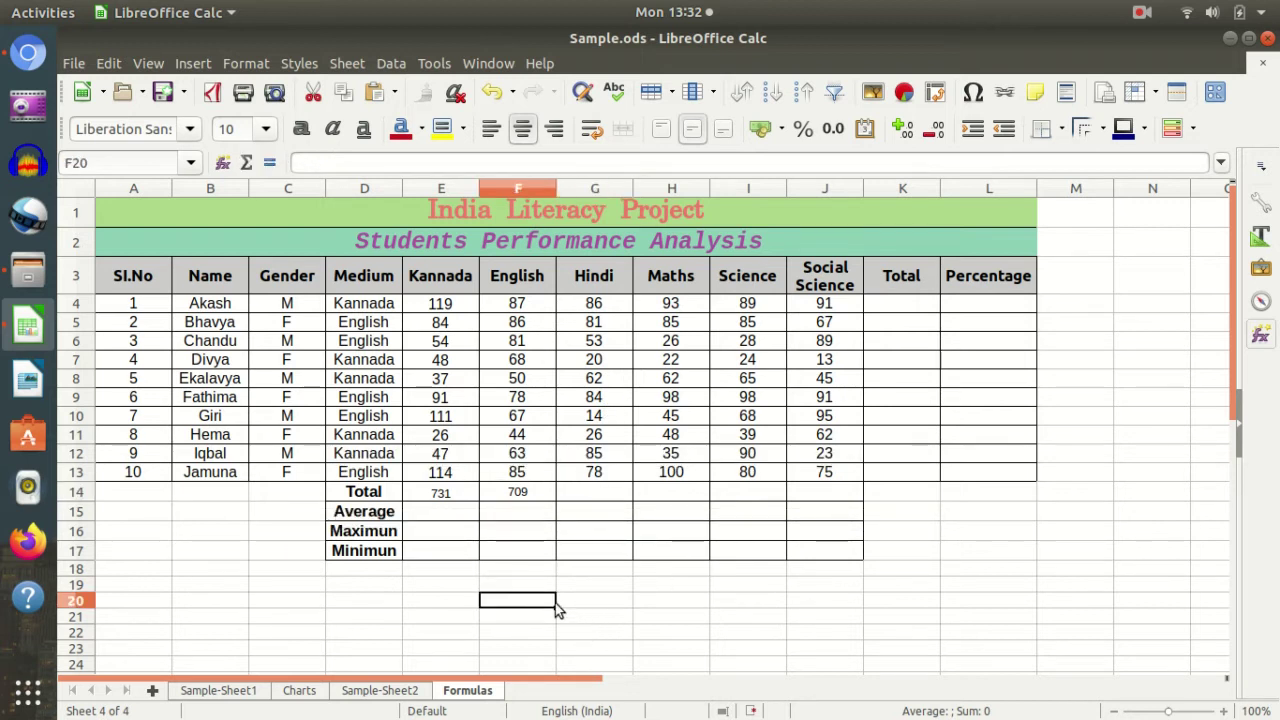
click(513, 505)
click(628, 490)
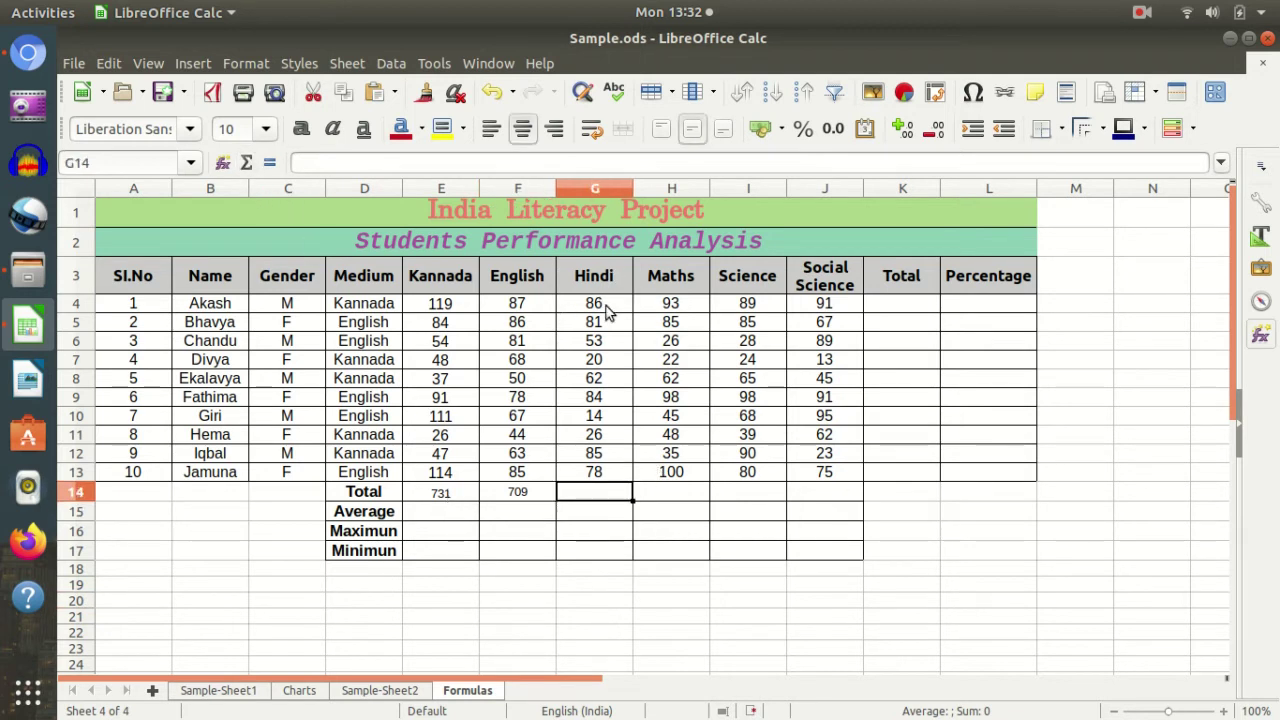
click(543, 554)
click(443, 476)
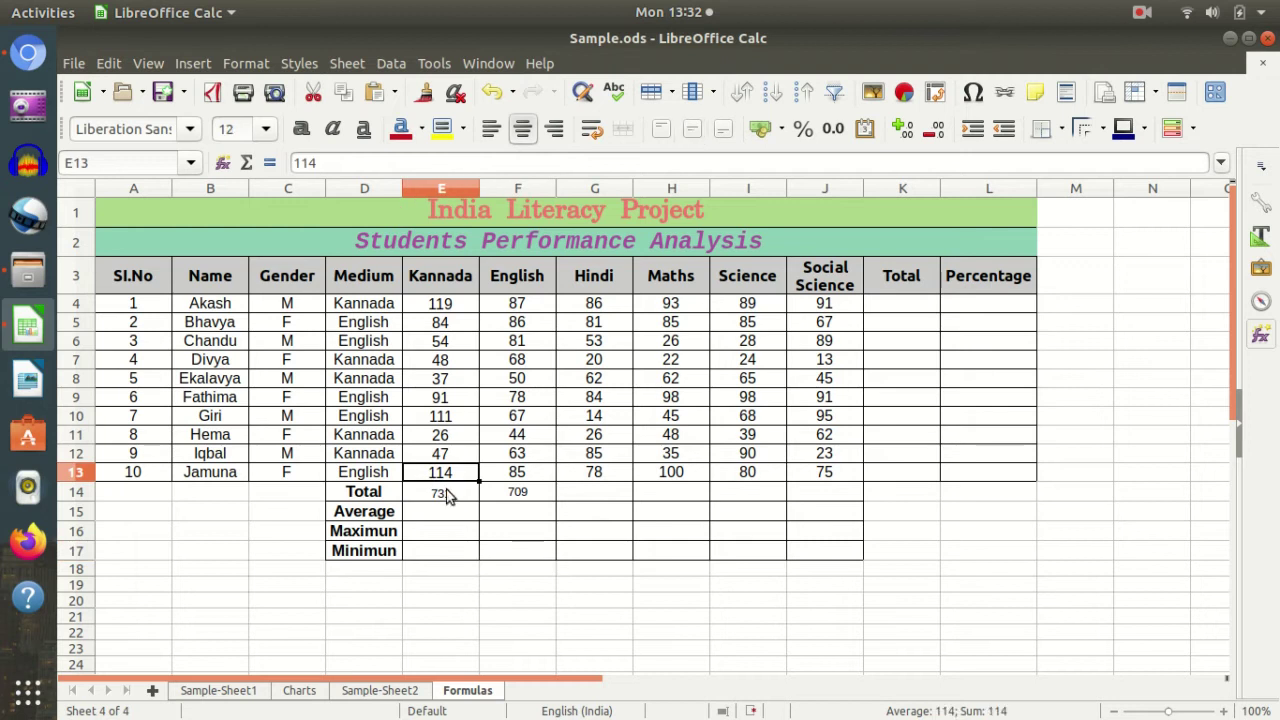
click(470, 492)
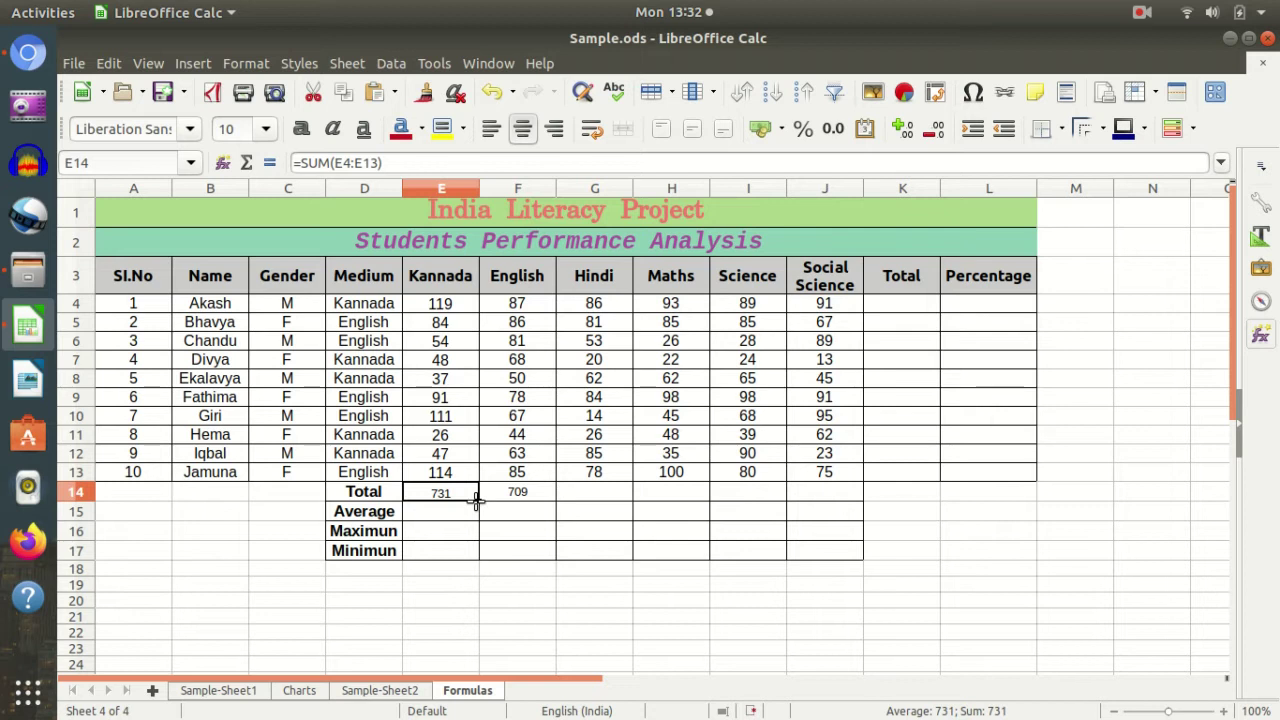
- Fill the SUM formula from E14 across to J14, adding totals 589, 614, 666 and 651
drag(476, 503, 676, 498)
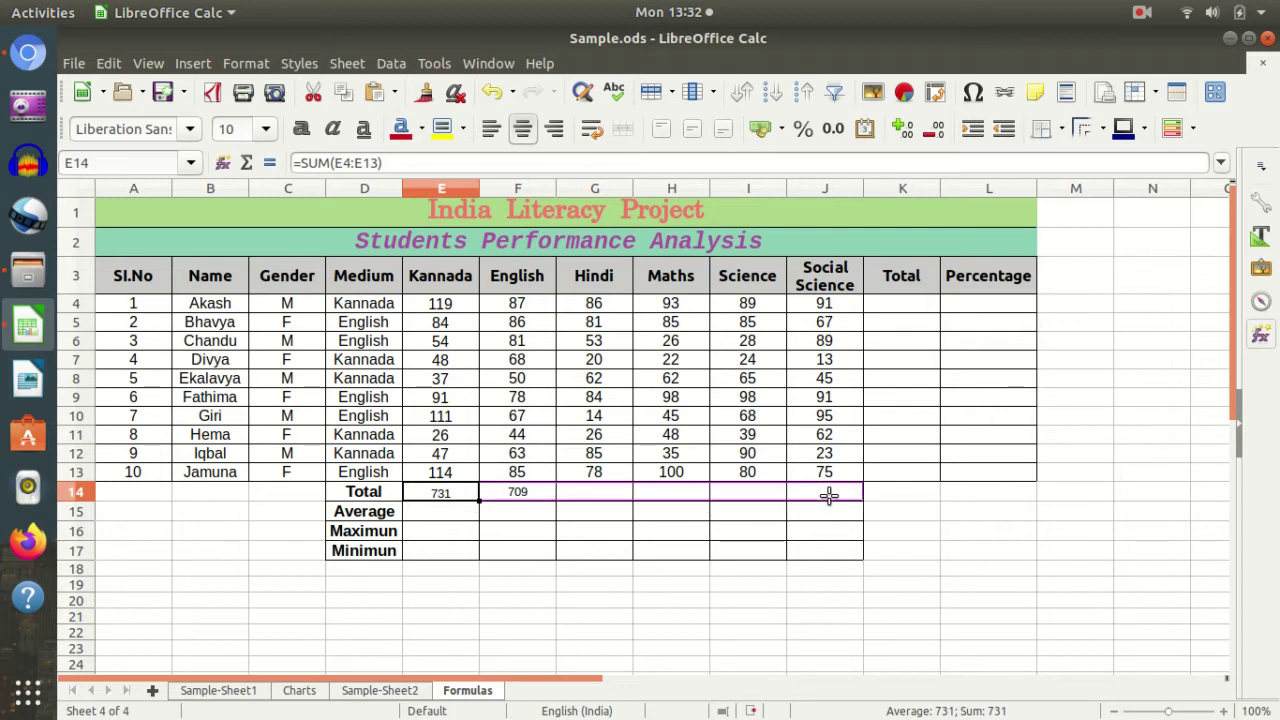
drag(783, 499, 835, 495)
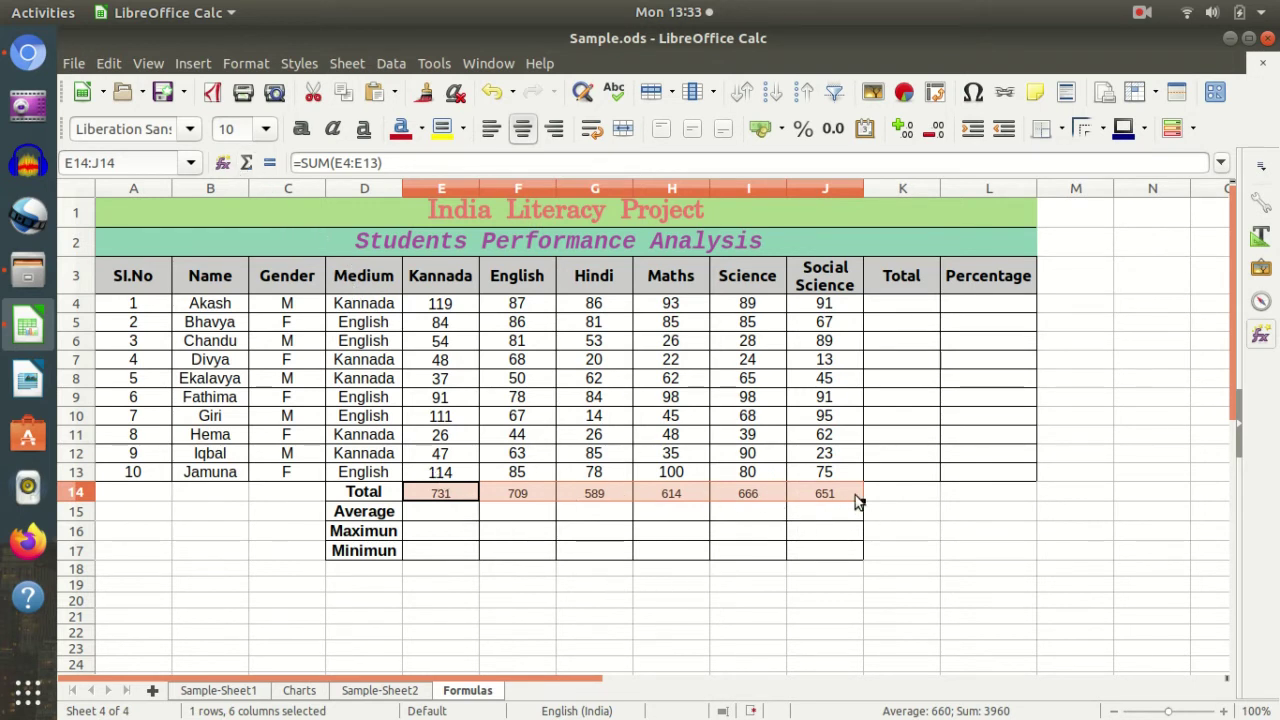
click(913, 520)
- AutoSum the first student's marks in K4 and fill it down to K13 for all ten students
click(886, 299)
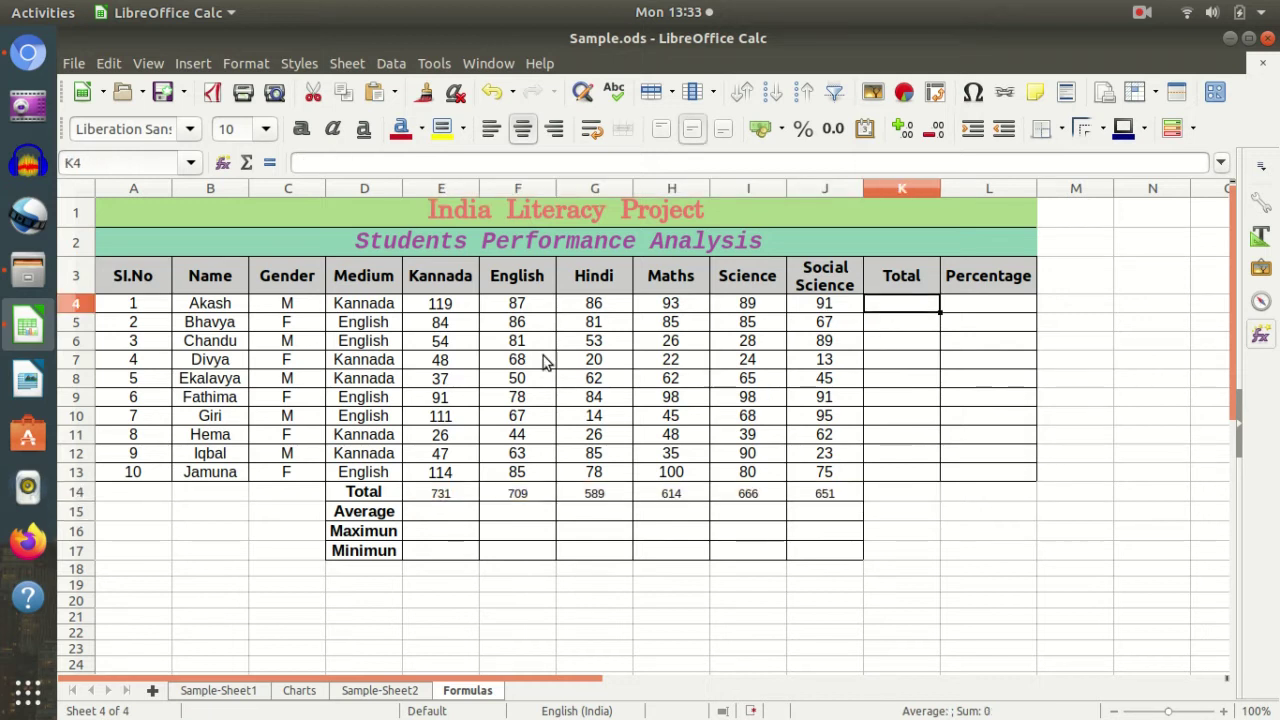
click(244, 163)
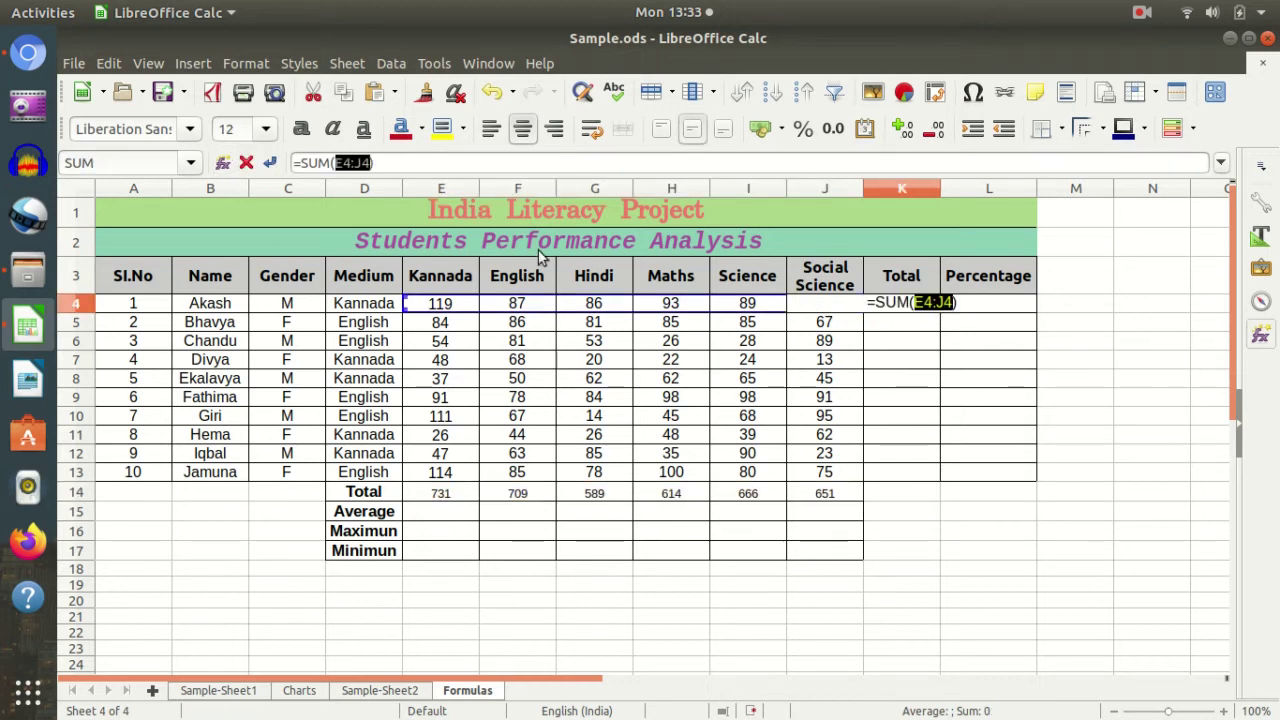
key(Return)
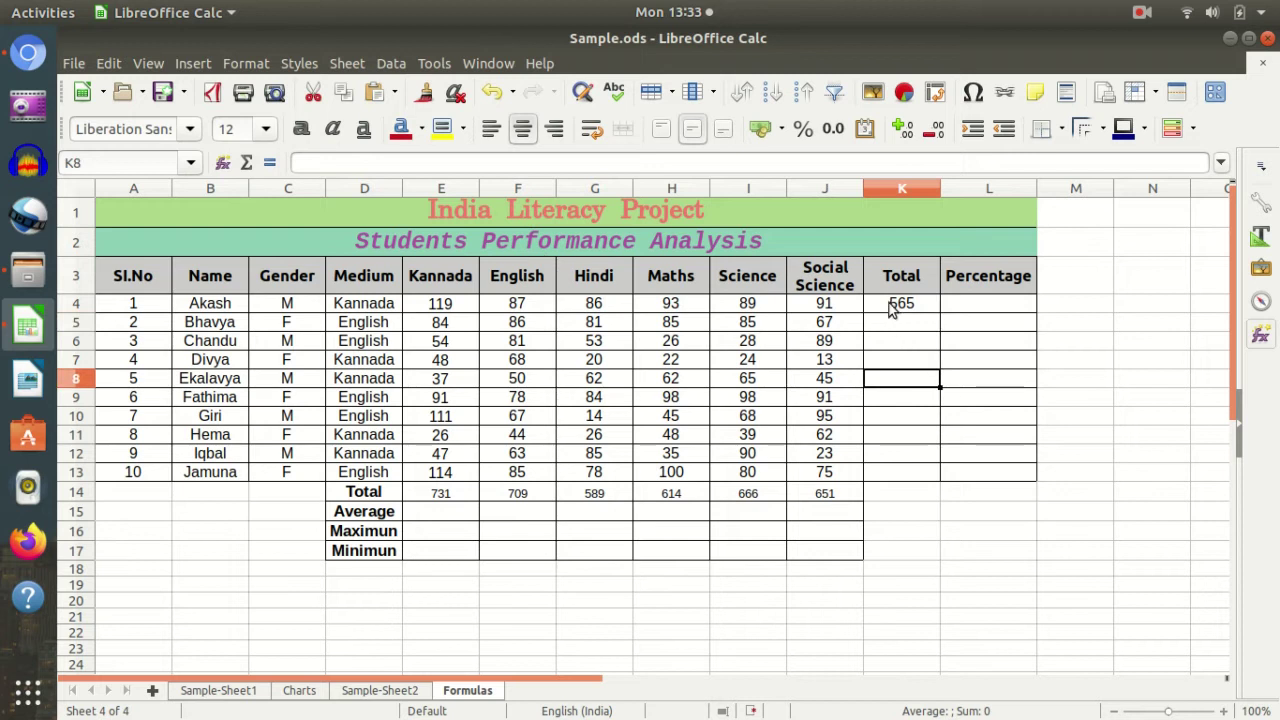
click(898, 305)
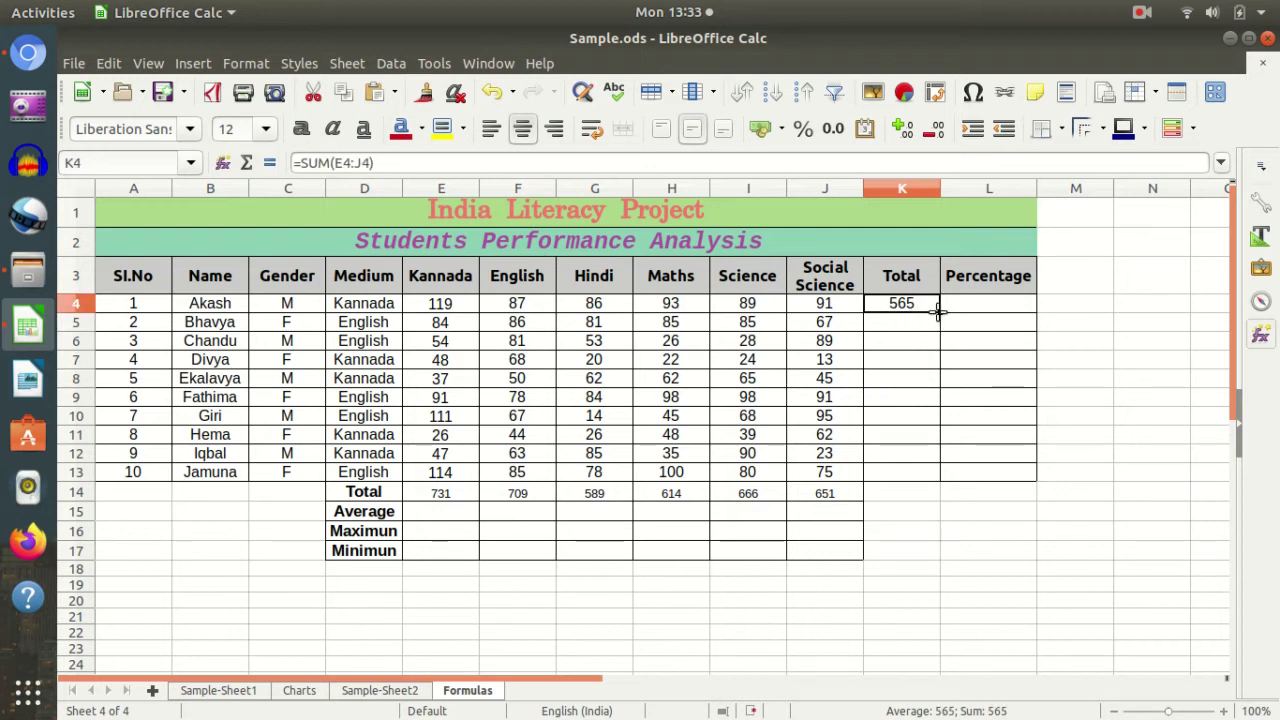
drag(938, 313, 928, 480)
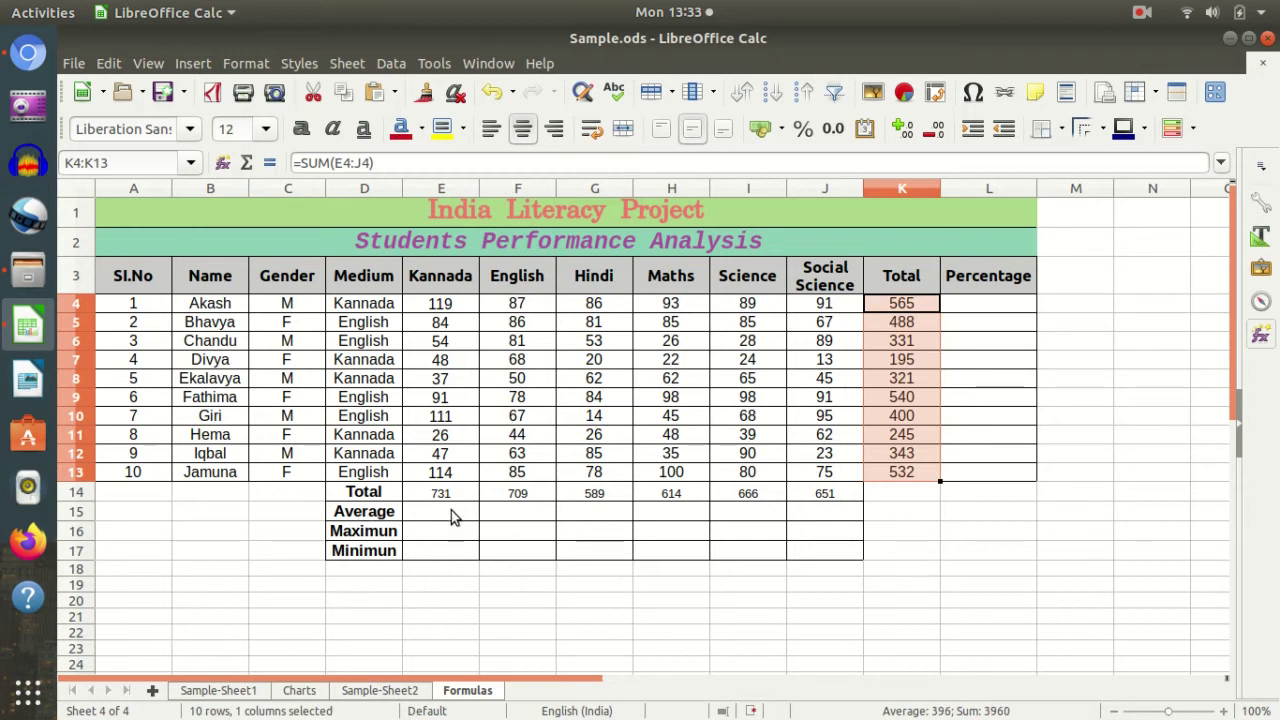
click(451, 512)
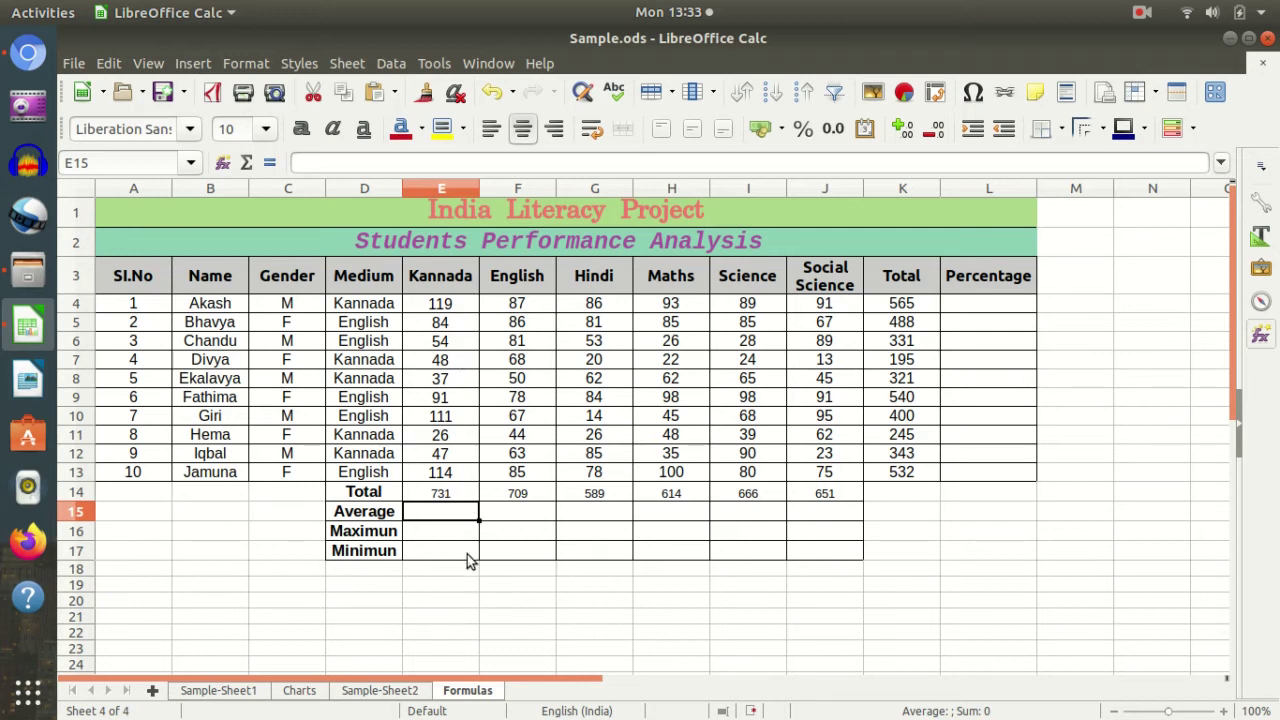
- Enter =AVERAGE(E4:E13) in E15 for the Kannada average of 73.1
text(=)
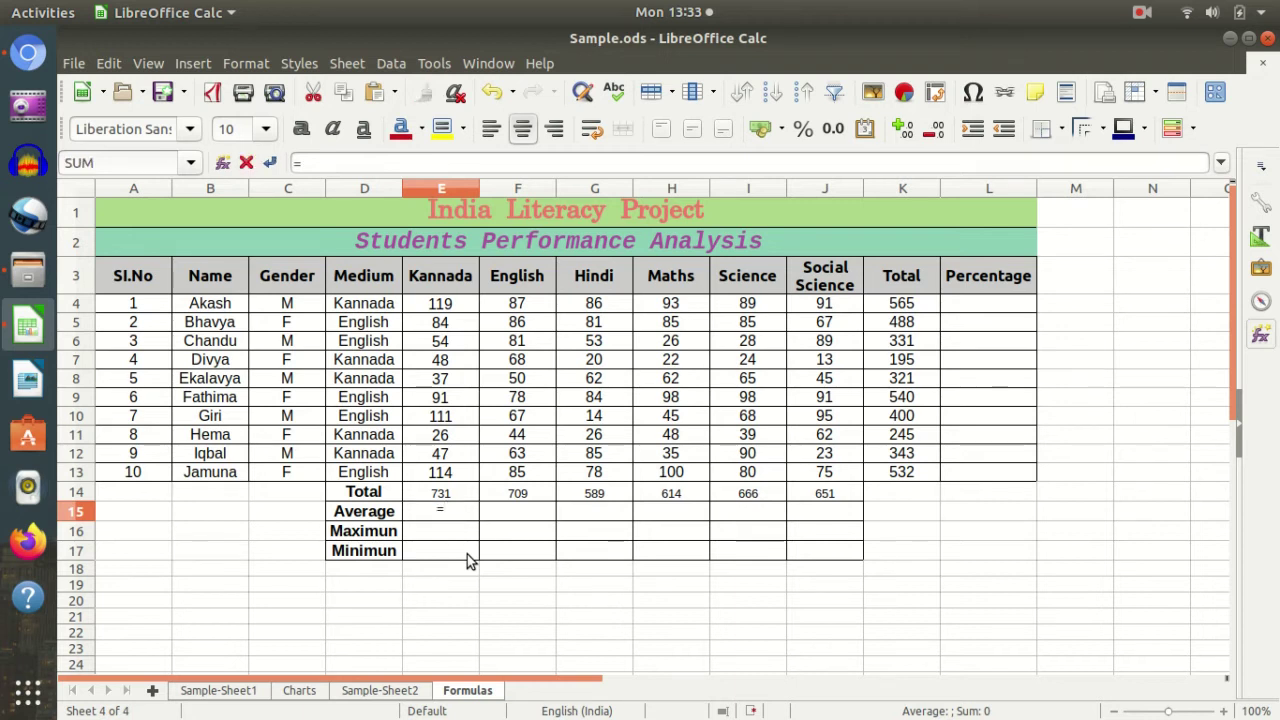
text(avera)
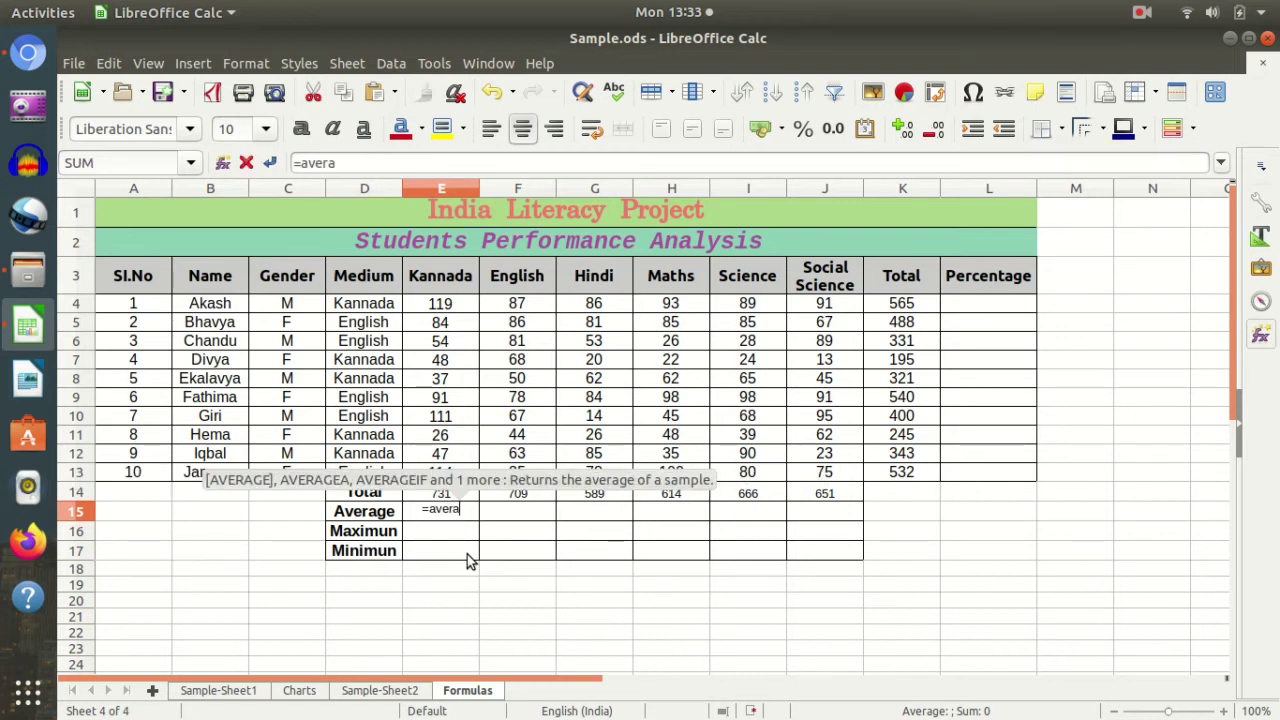
text(ge)
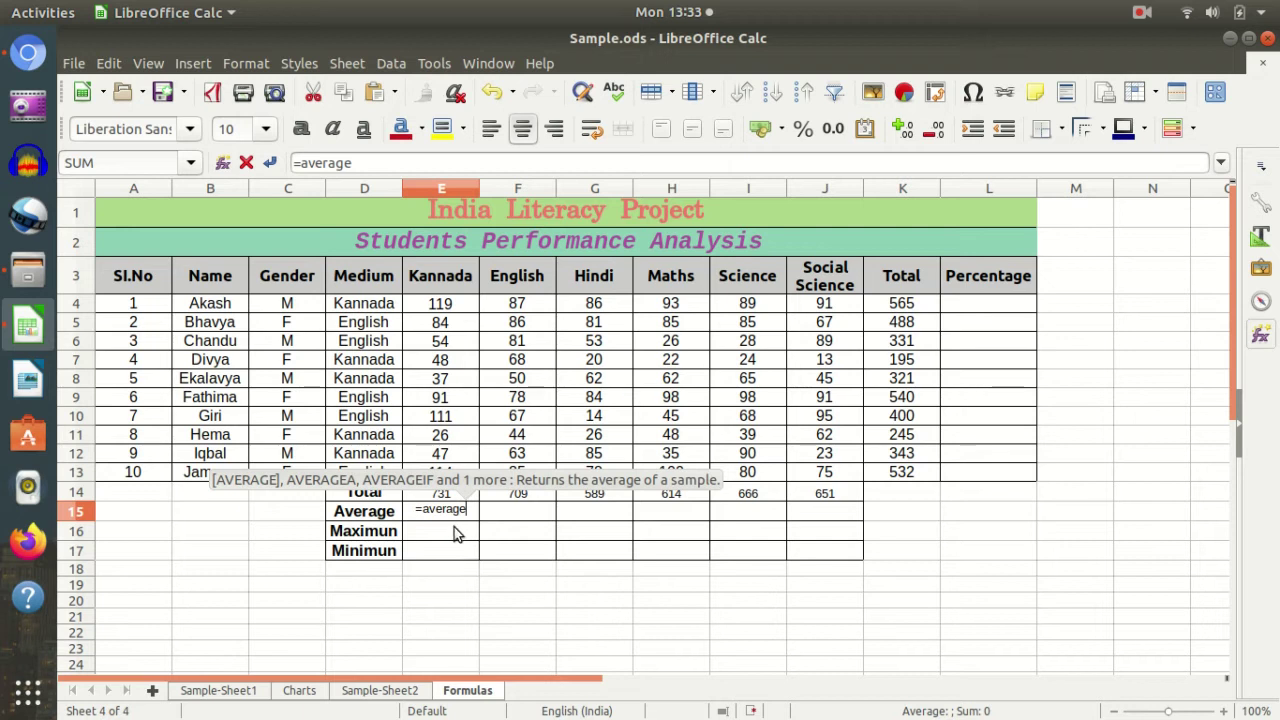
text(()
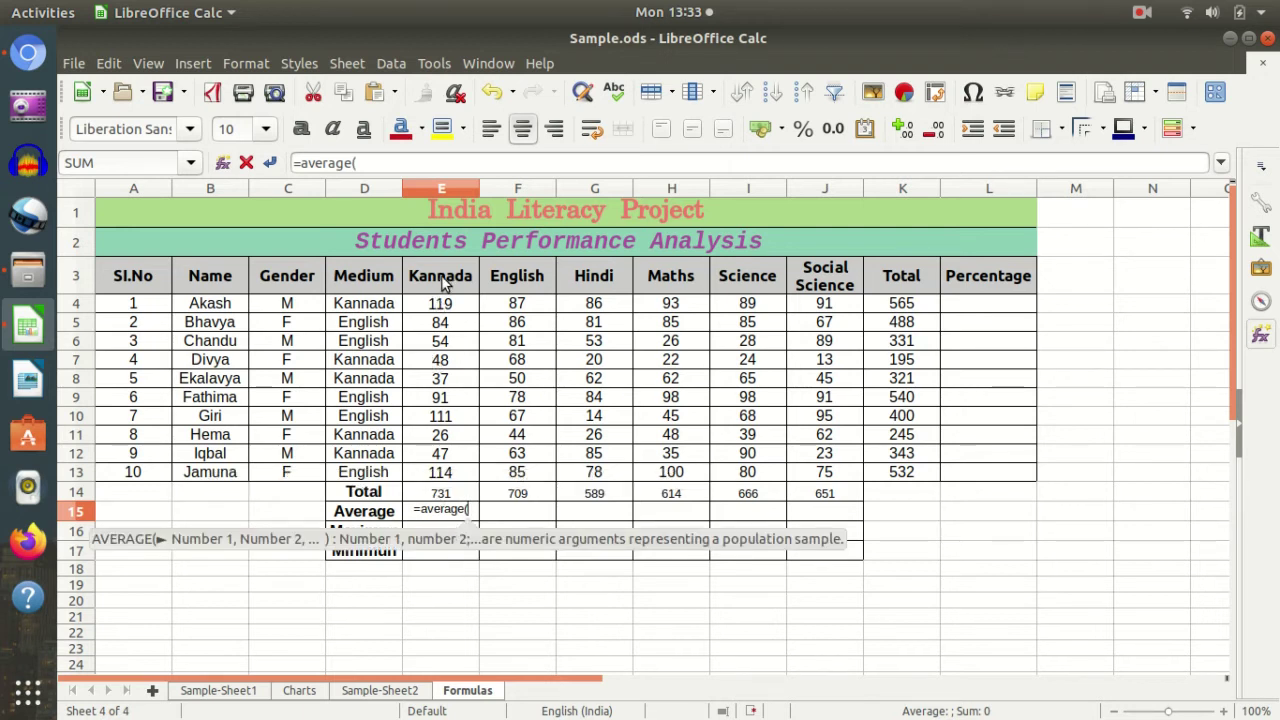
drag(458, 309, 451, 461)
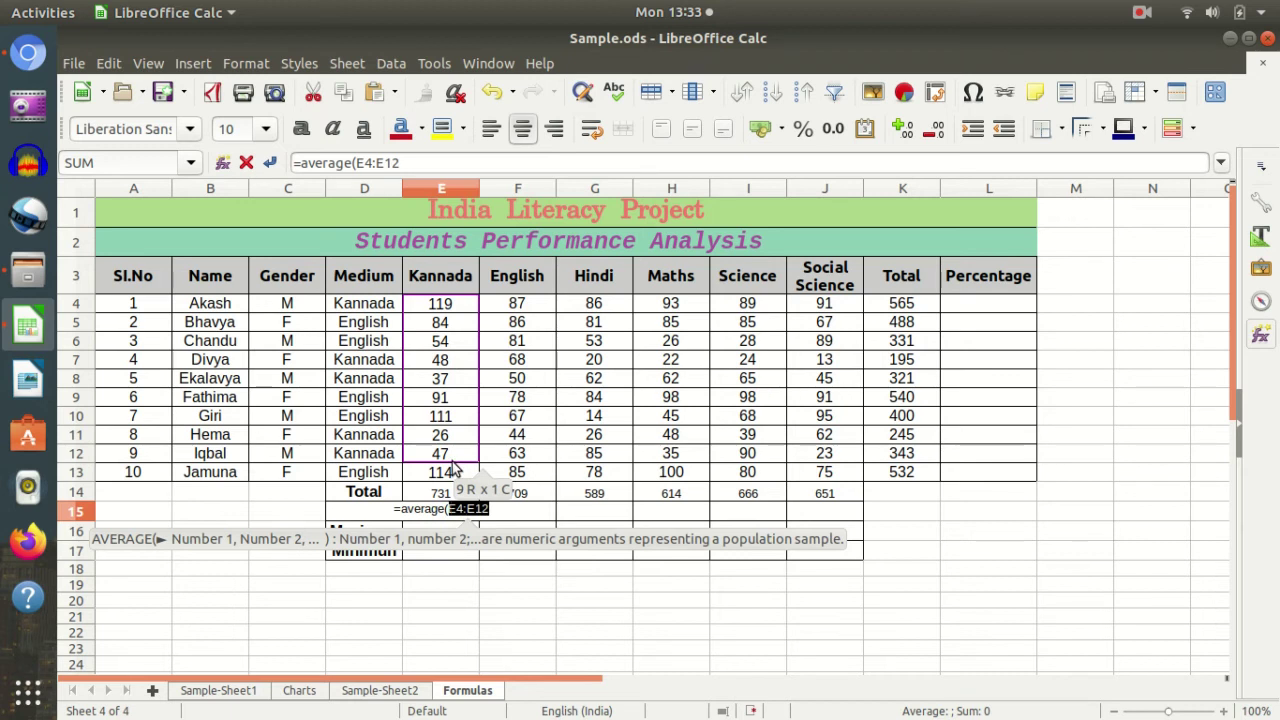
drag(451, 469, 452, 472)
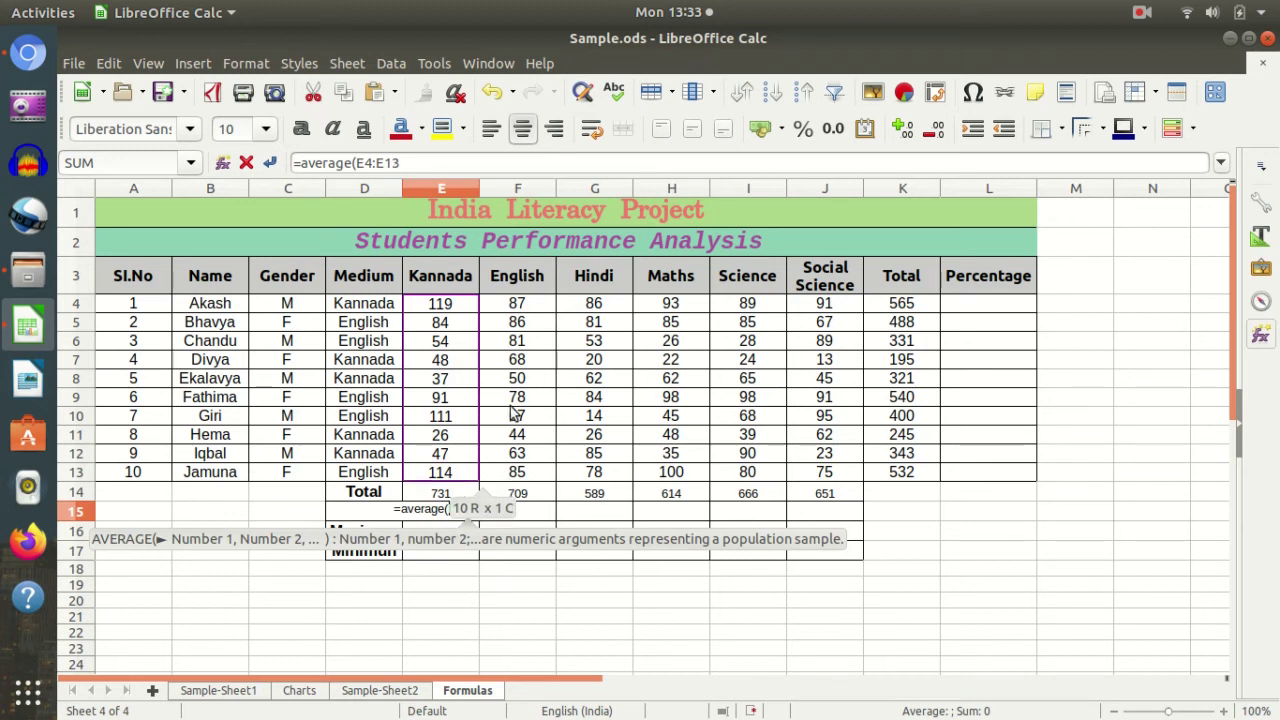
text())
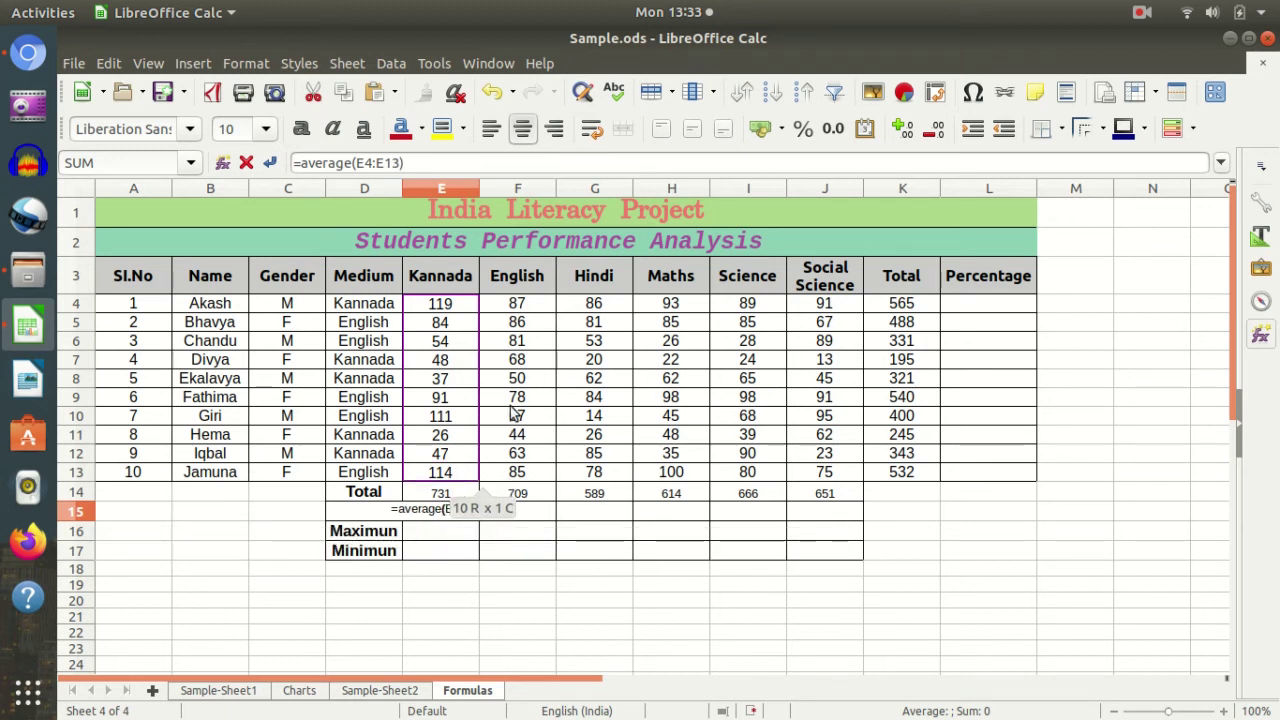
key(Return)
- Copy the average formula across to J15, giving 70.9, 58.9, 61.4, 66.6 and 65.1
key(Up)
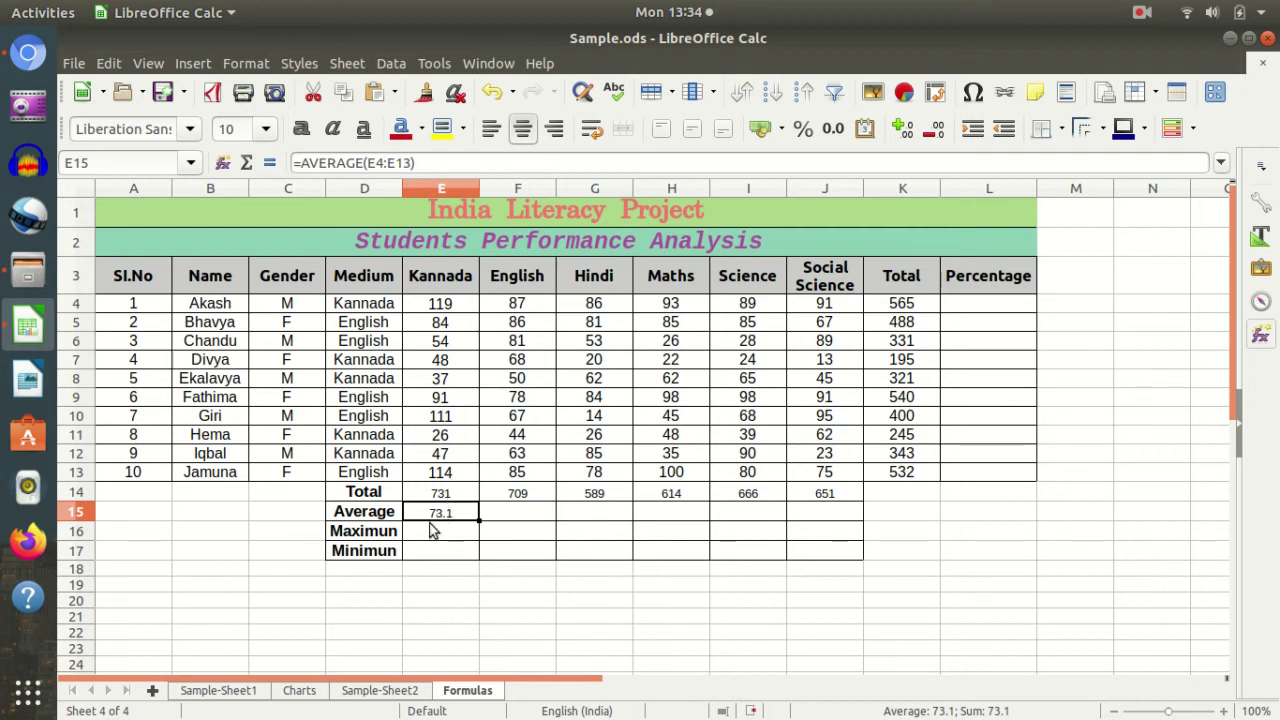
click(518, 546)
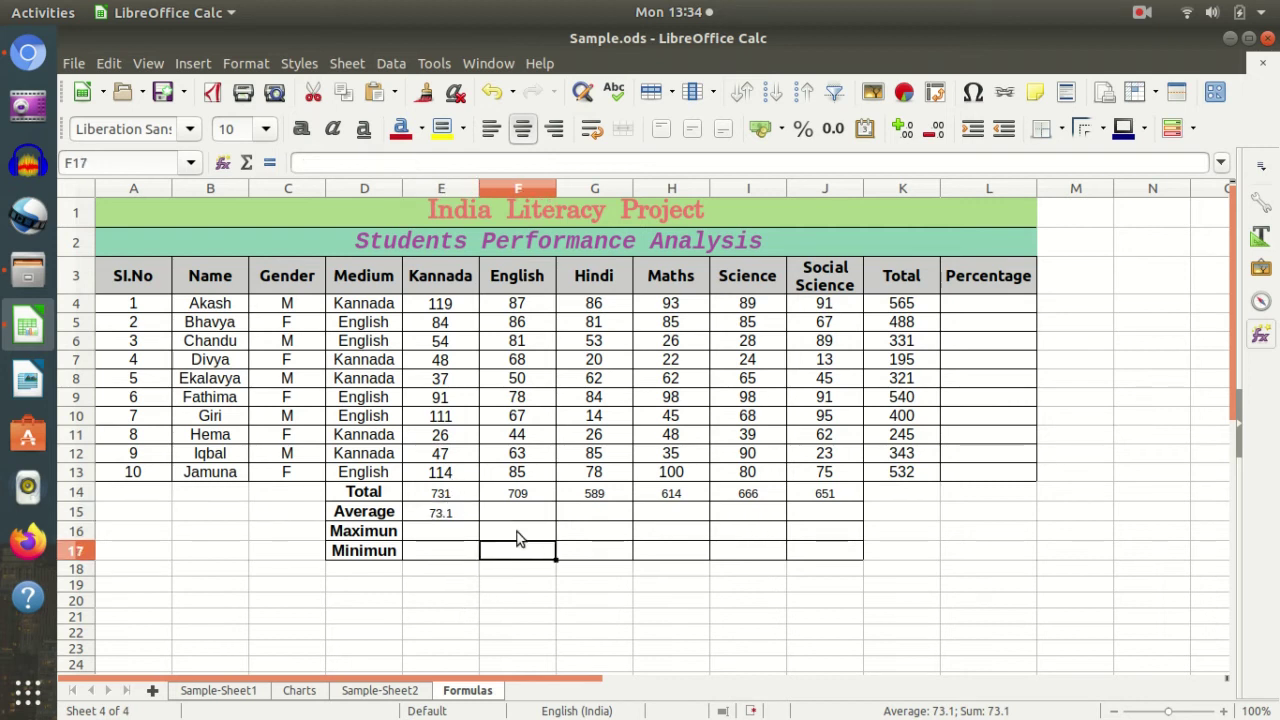
click(469, 512)
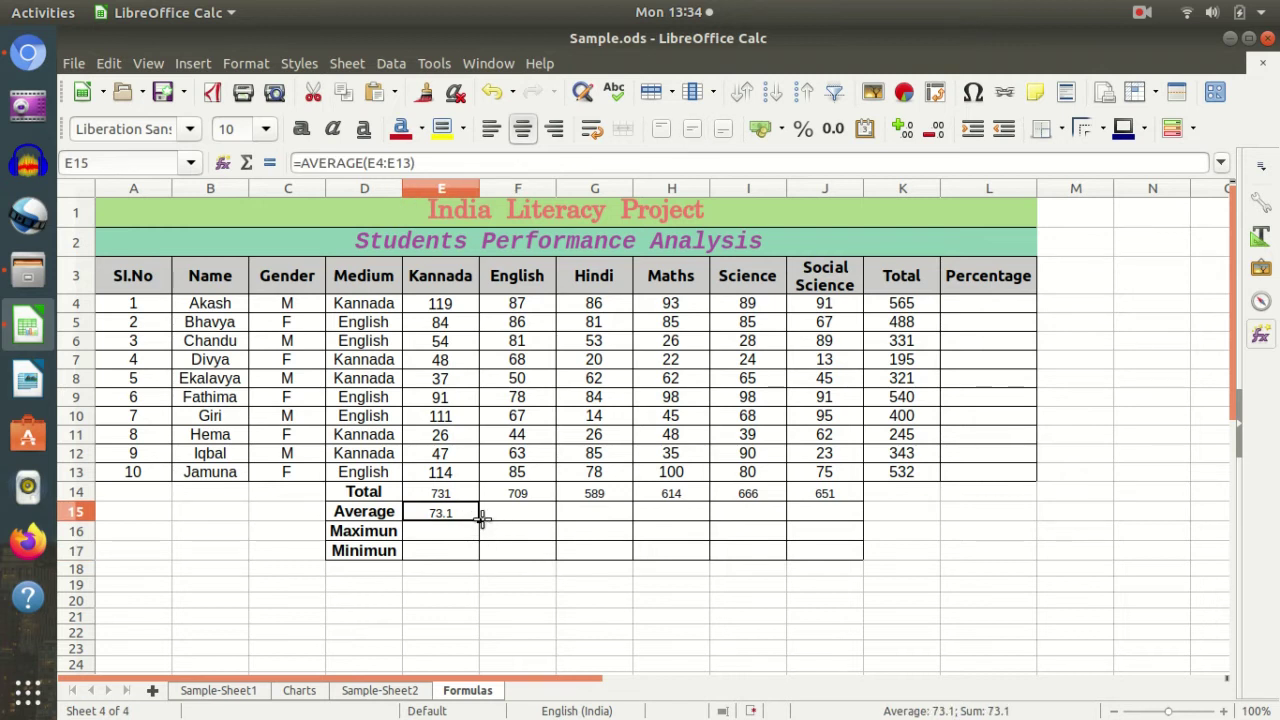
drag(481, 518, 857, 514)
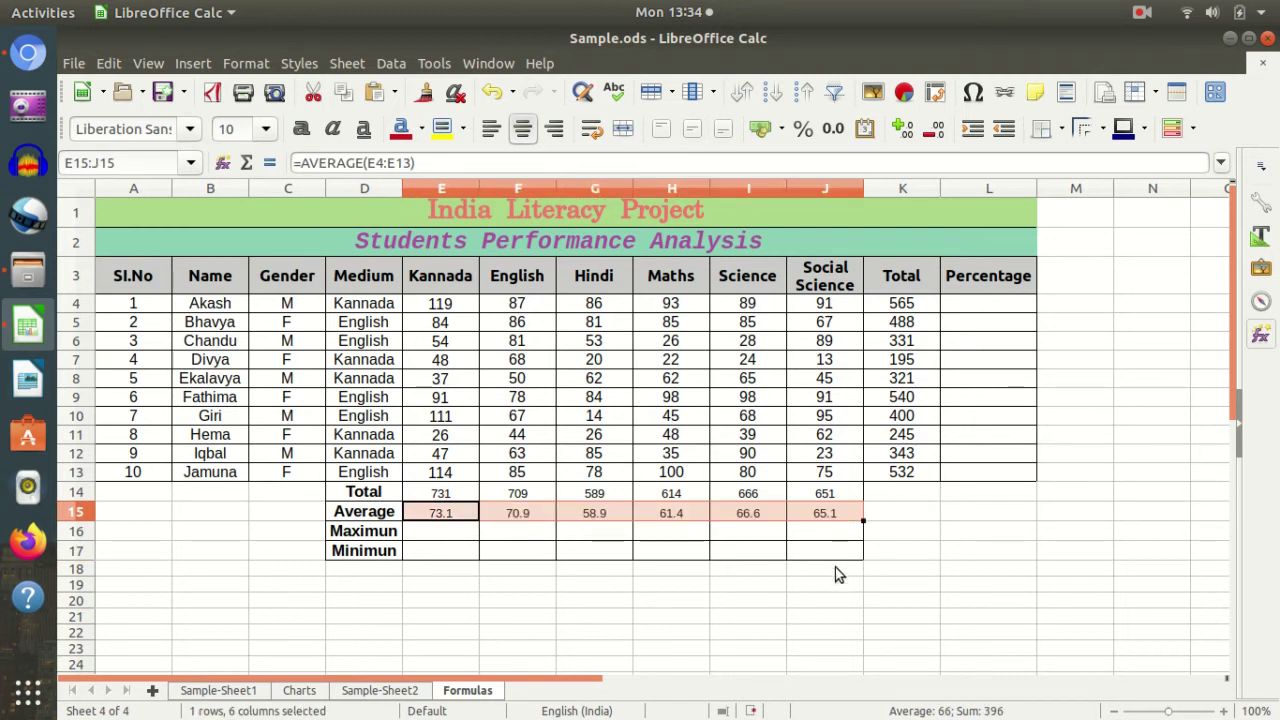
click(432, 617)
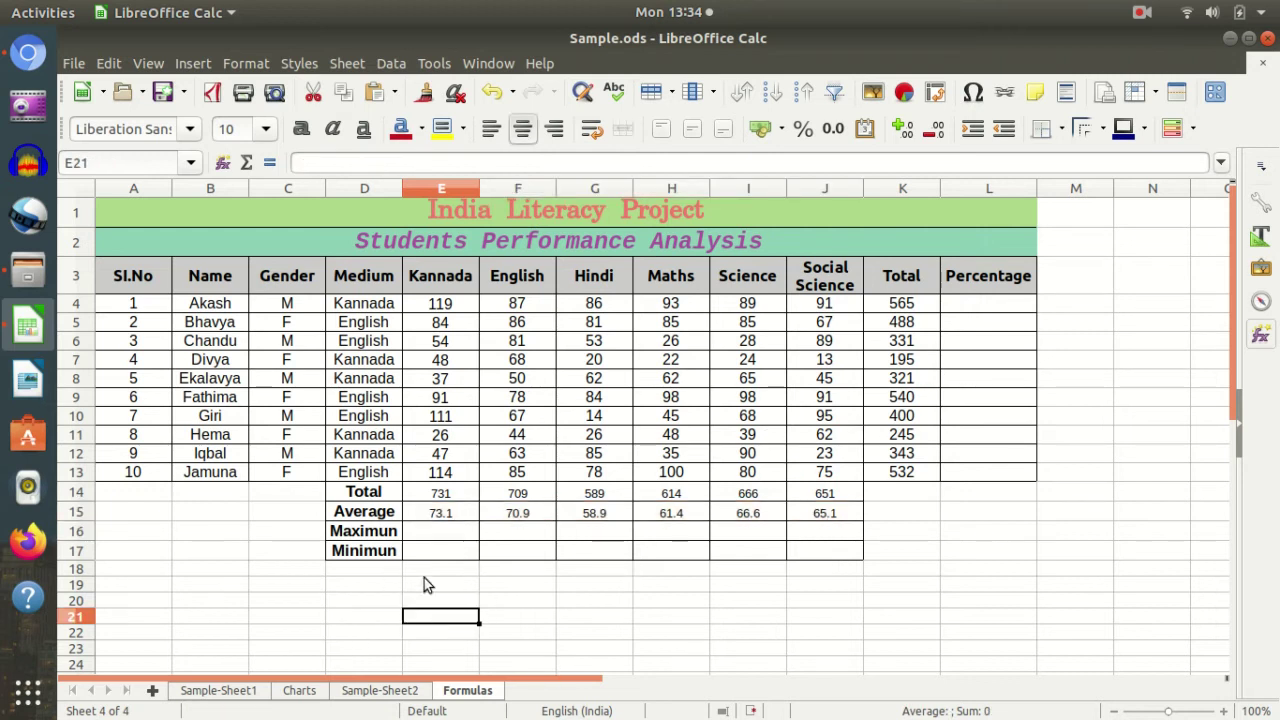
click(447, 535)
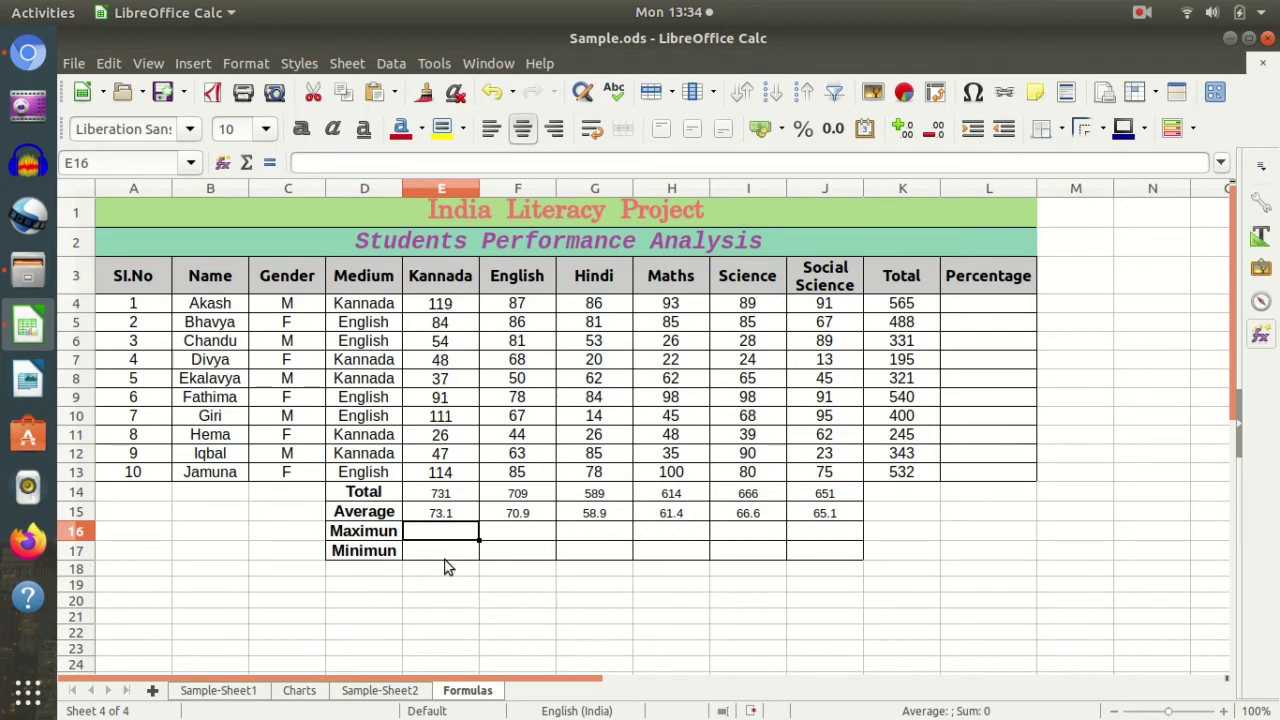
- Enter =MAX(E4:E13) in E16 and fill to J16: 119, 87, 86, 100, 98, 95
text(=)
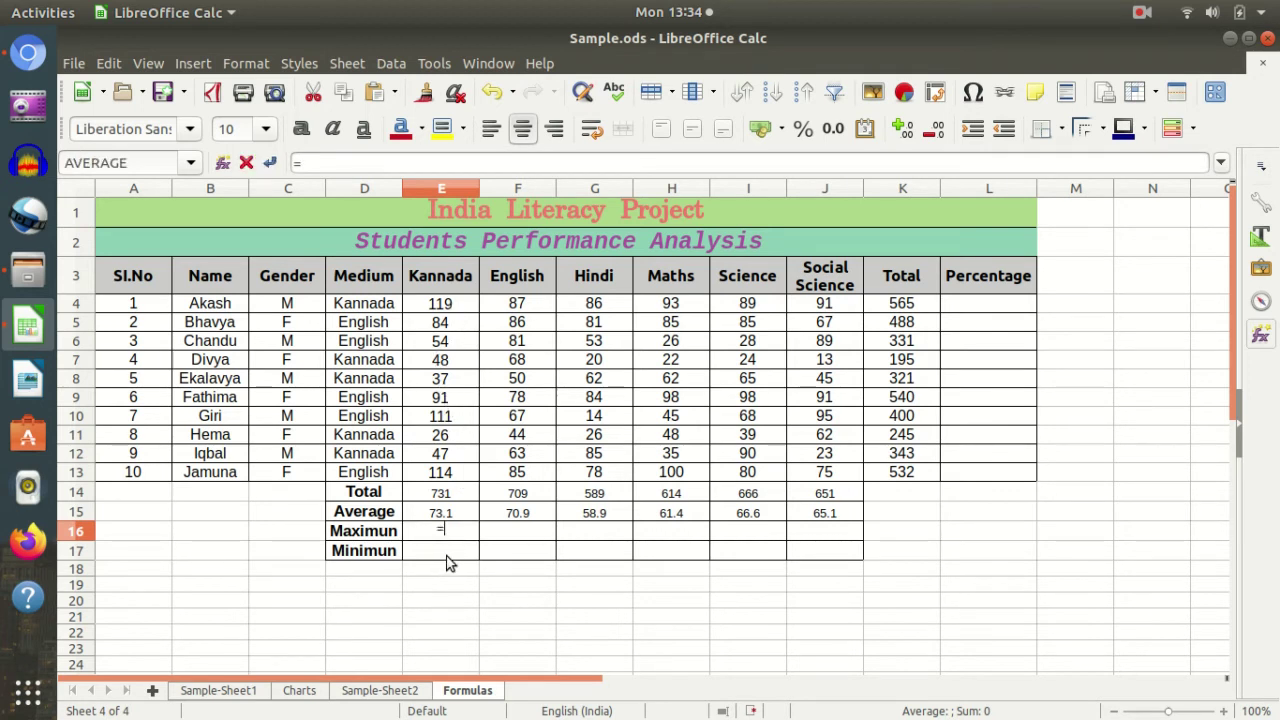
text(max()
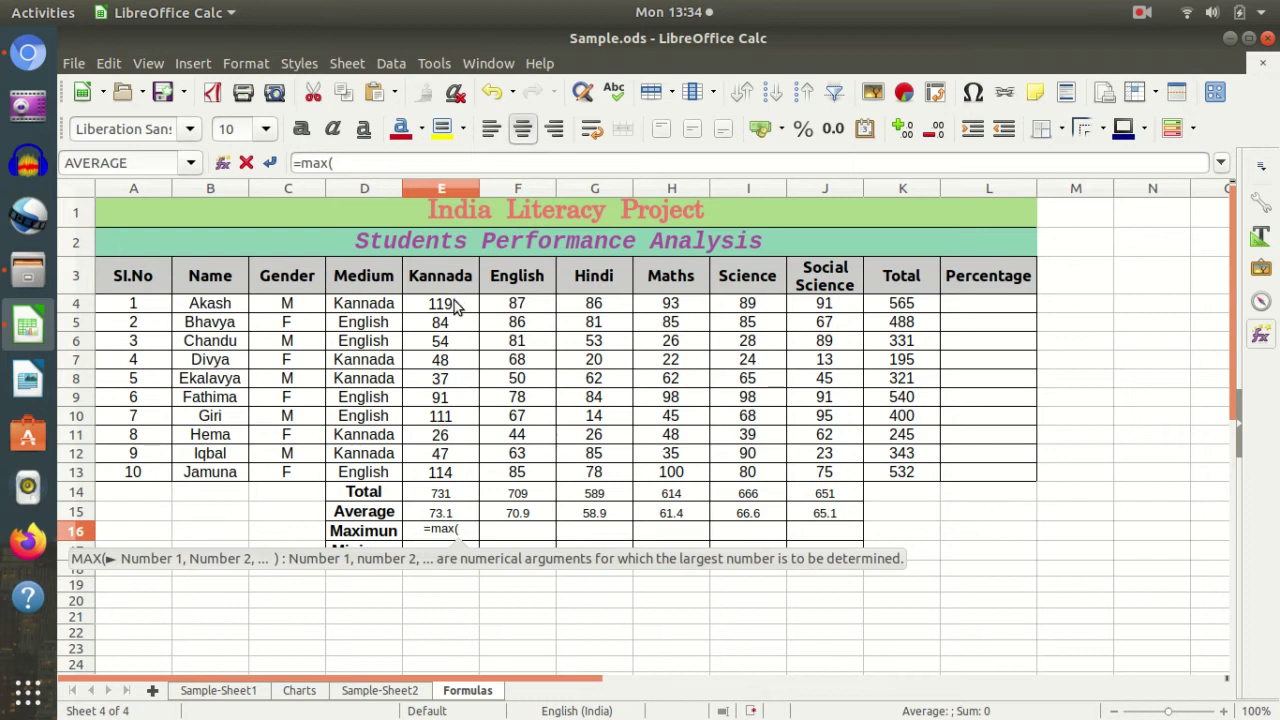
drag(459, 305, 456, 474)
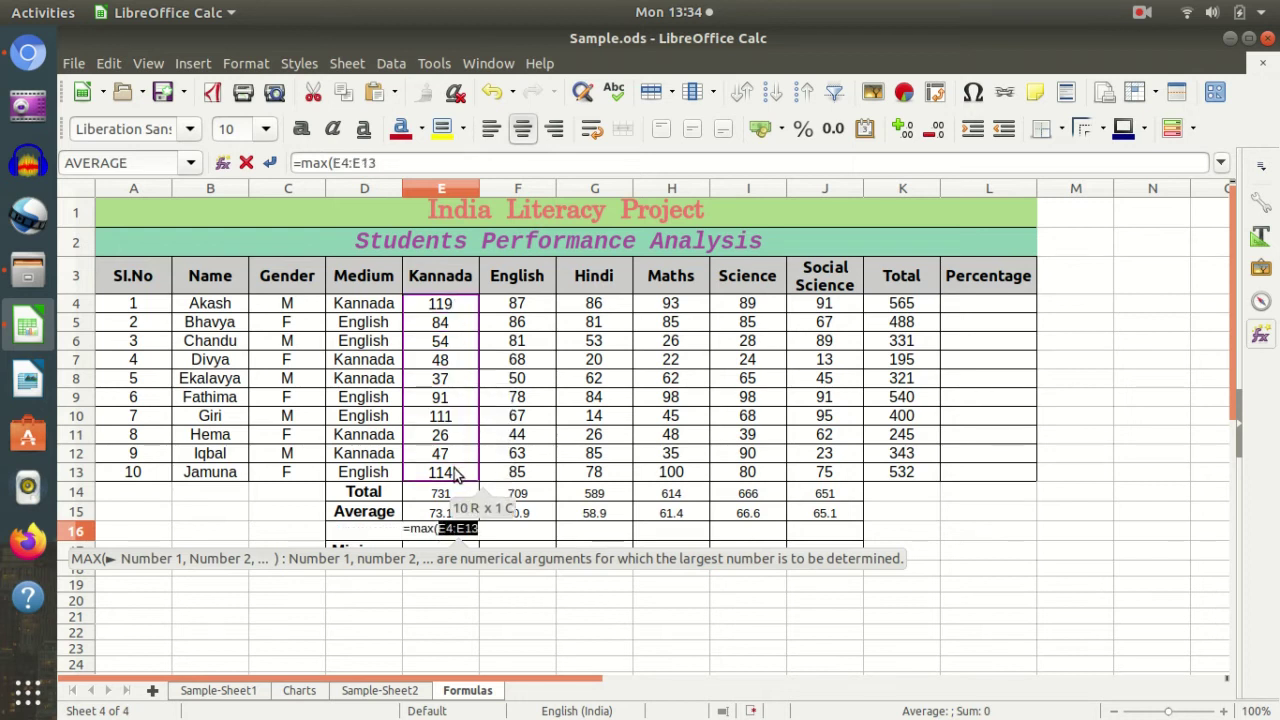
text())
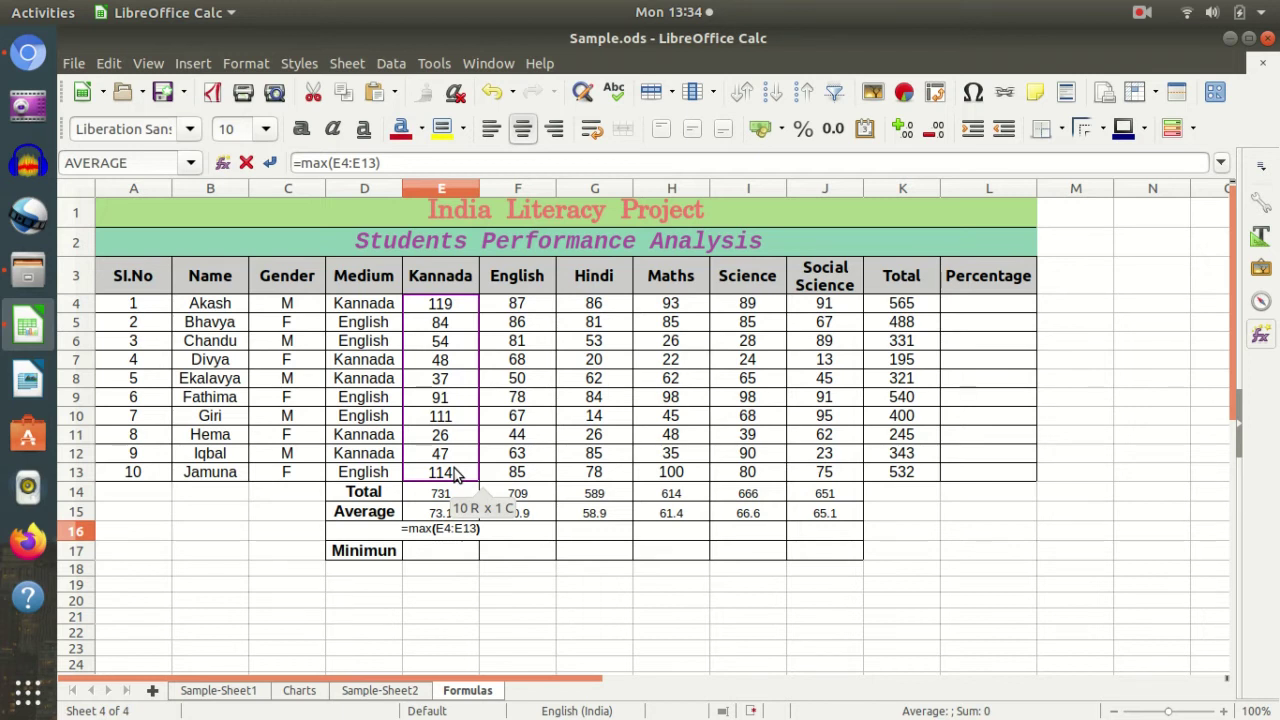
key(Return)
key(Up)
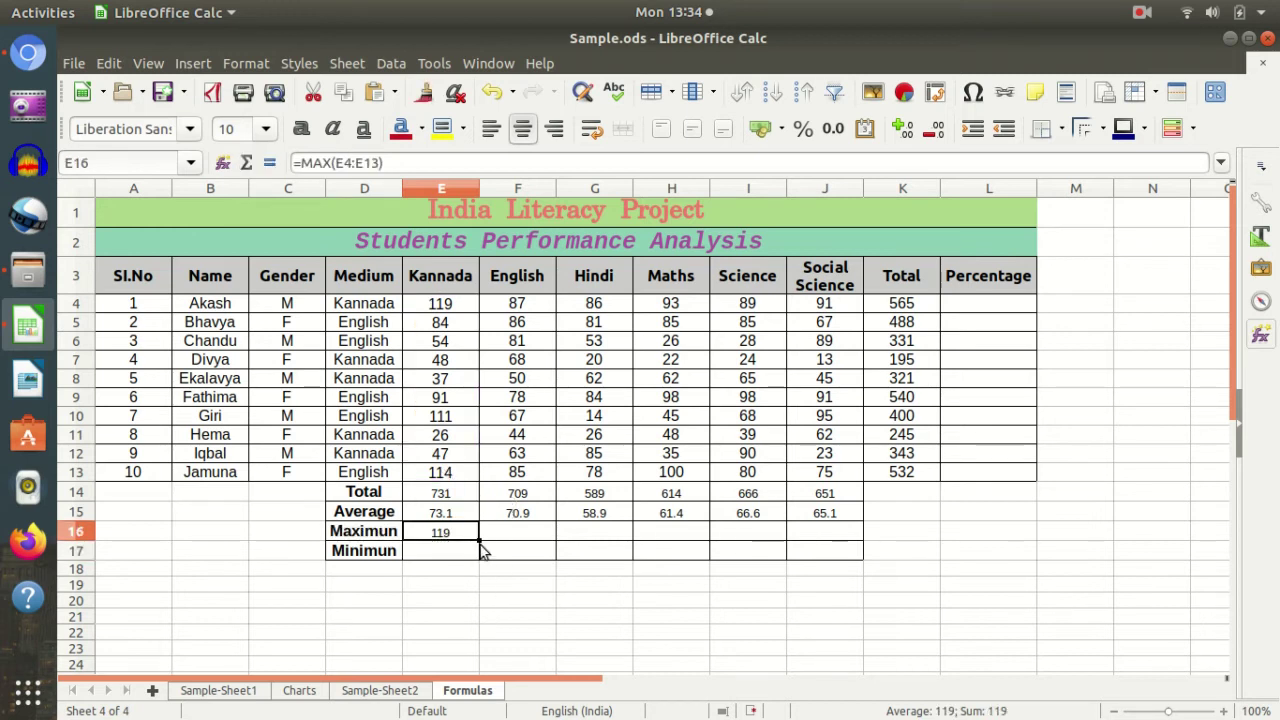
drag(480, 541, 855, 540)
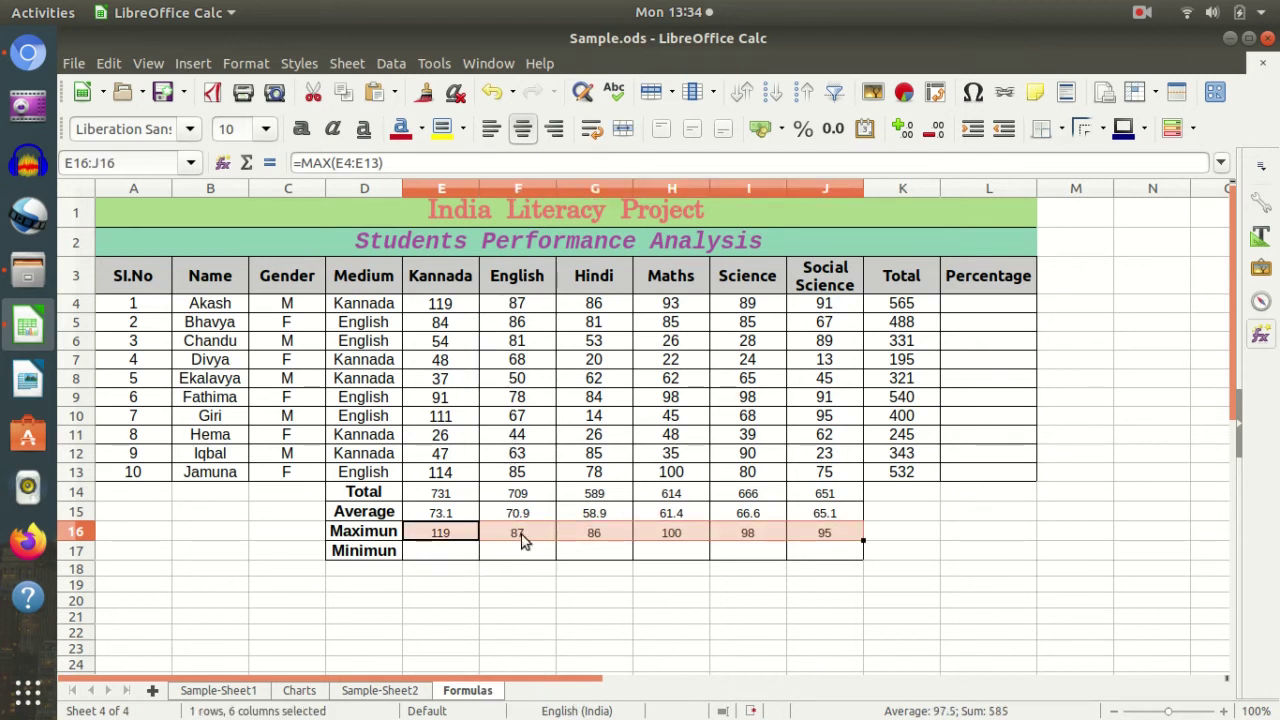
click(452, 620)
click(443, 540)
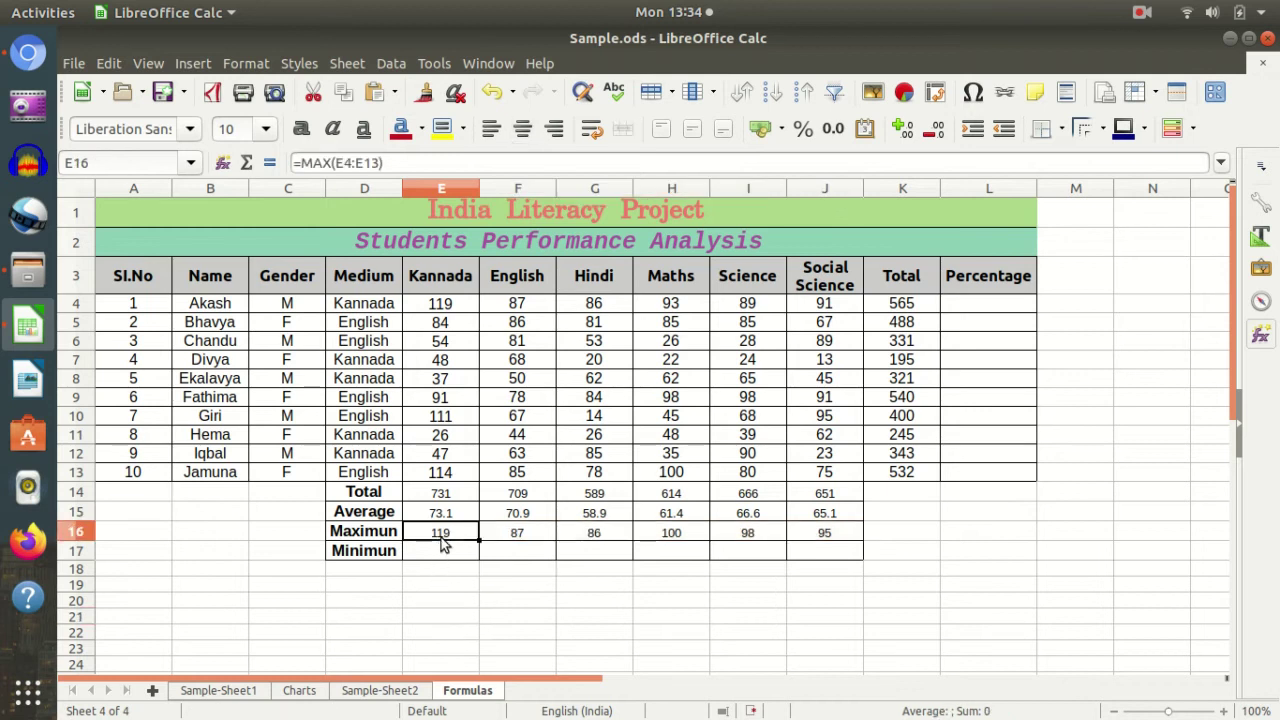
key(Down)
text(=)
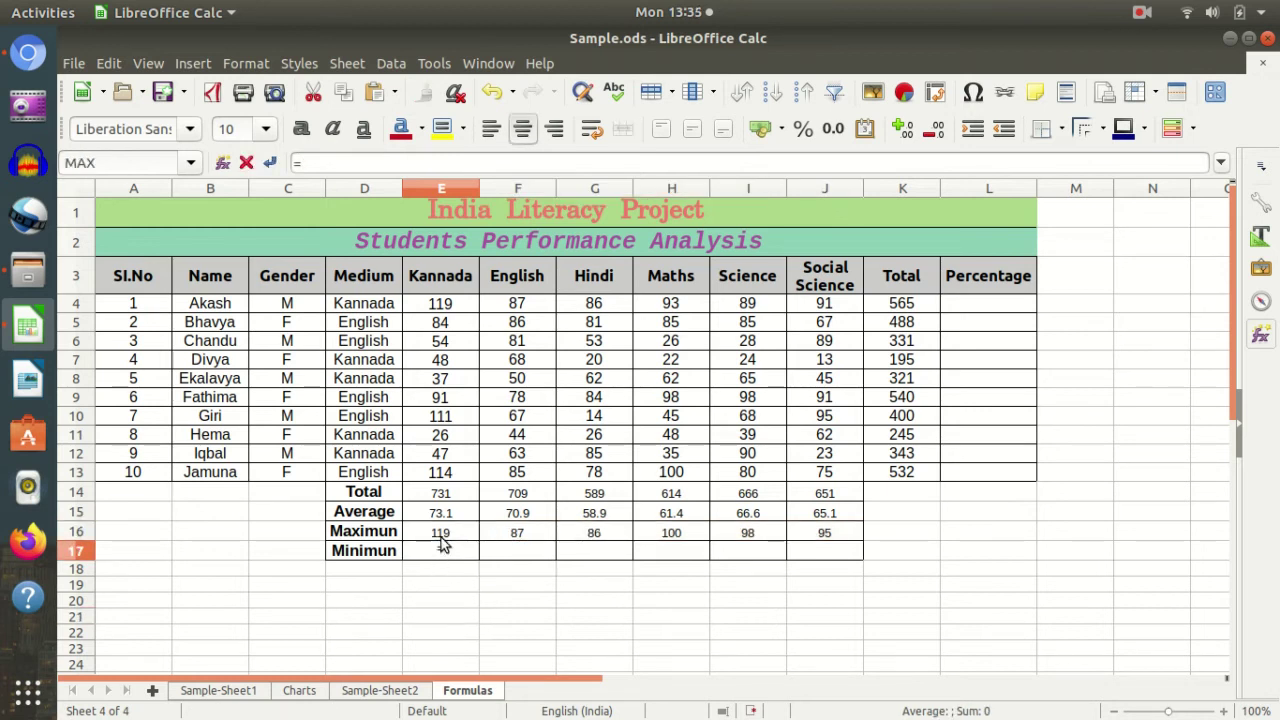
- Enter =MIN(E4:E13) in E17 and fill to J17: 26, 44, 14, 22, 24, 13
key(Down)
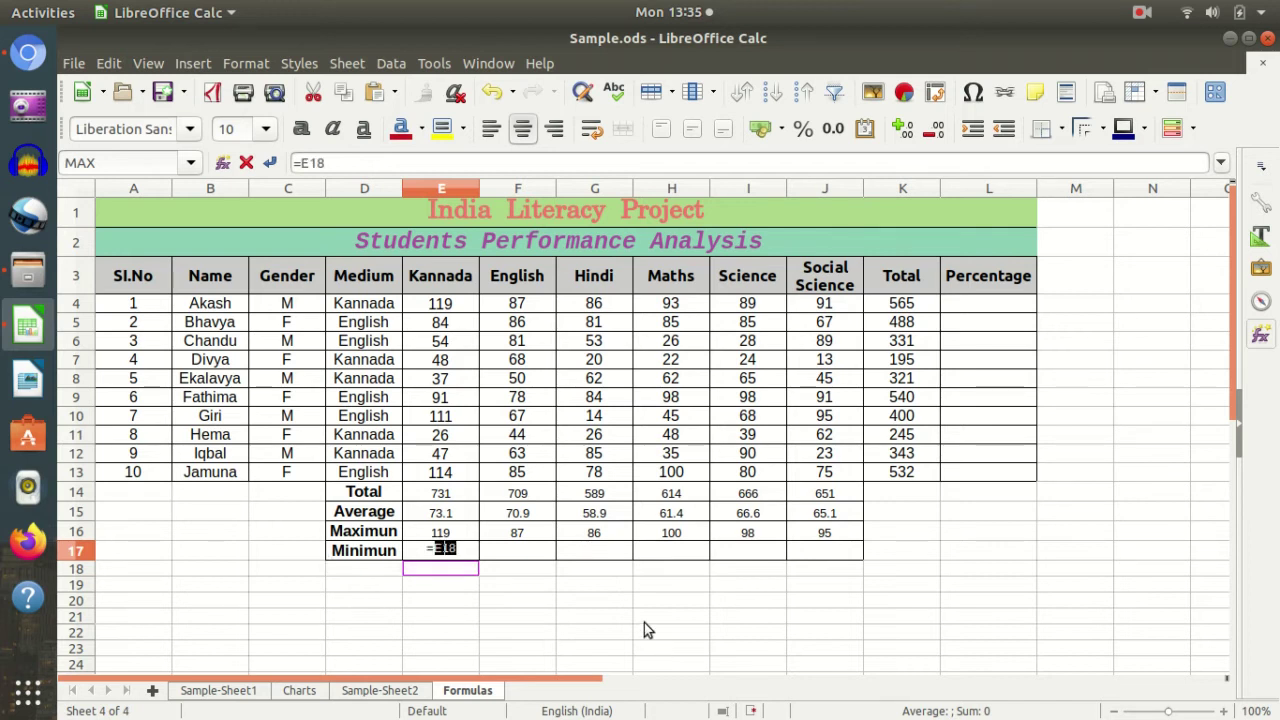
key(BackSpace)
key(BackSpace)
key(BackSpace)
key(BackSpace)
text(=)
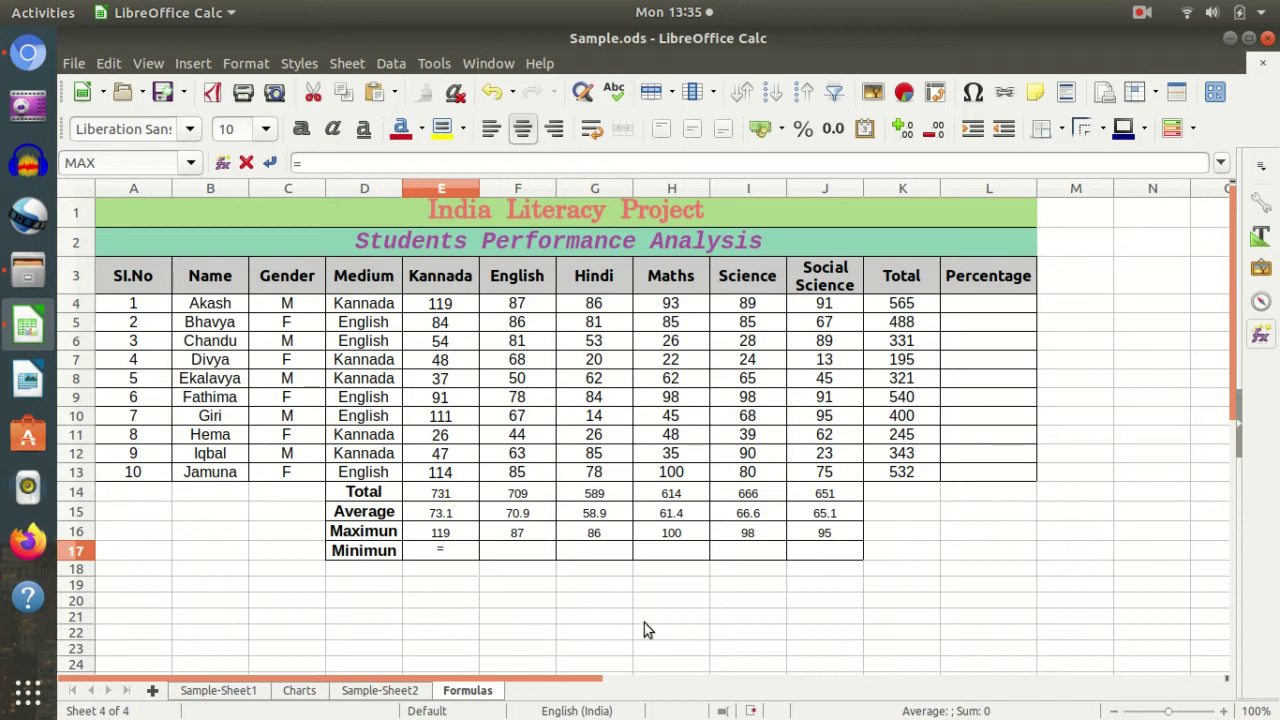
text(min()
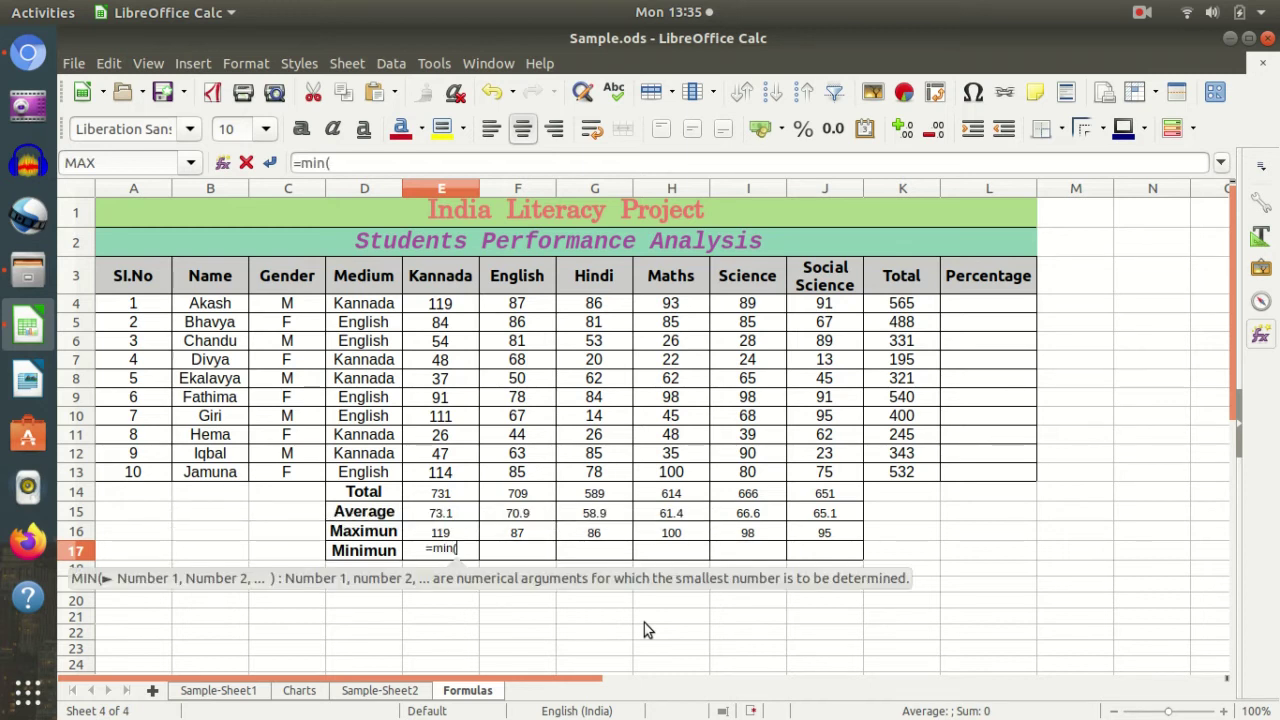
drag(462, 305, 452, 474)
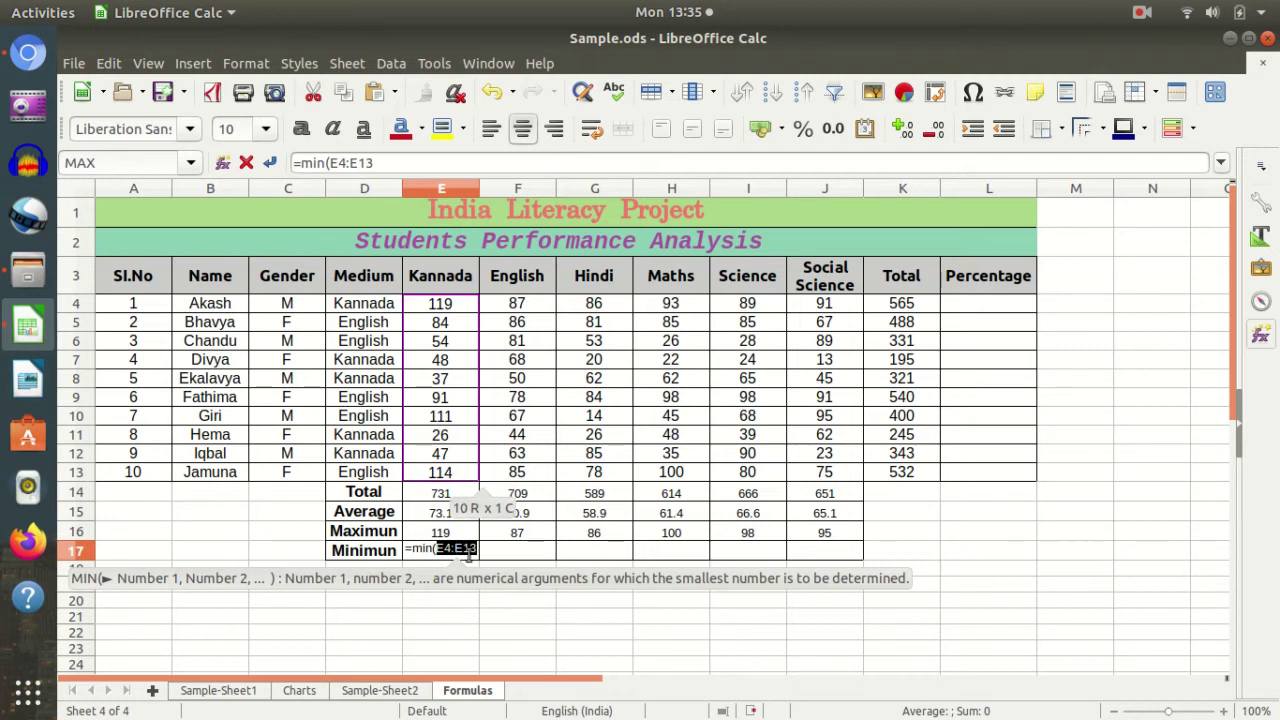
text())
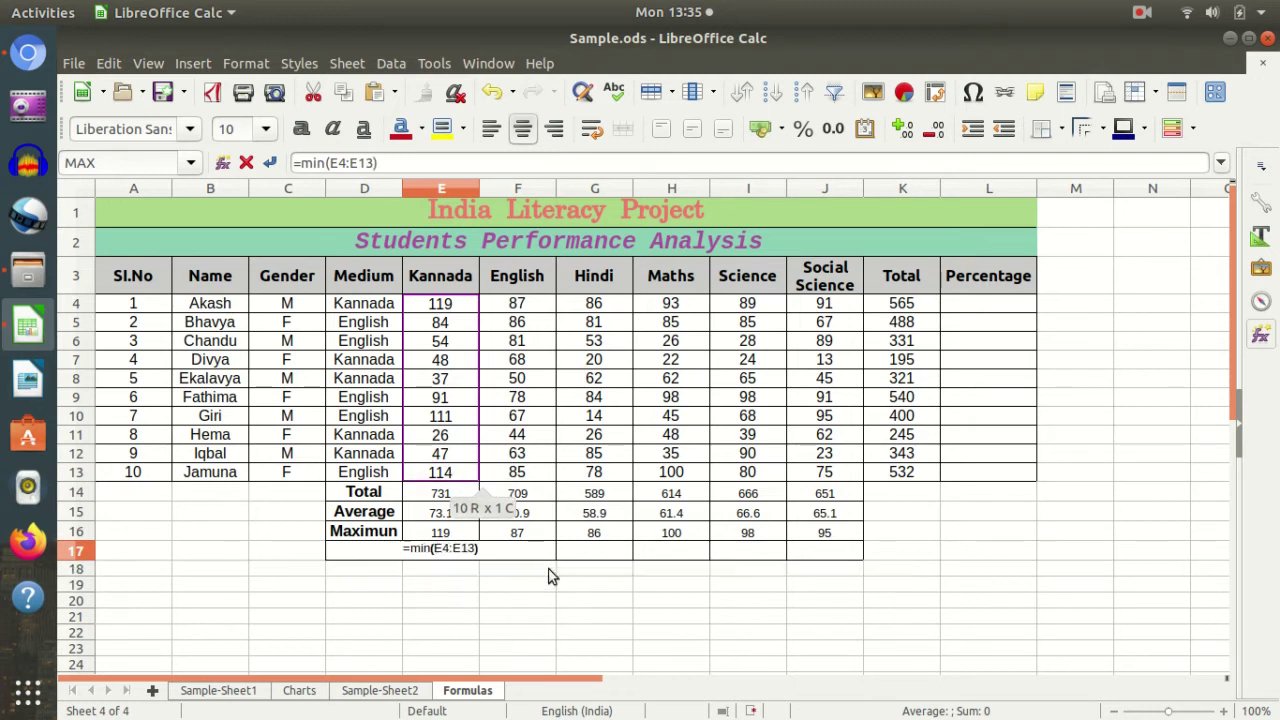
key(Return)
key(Up)
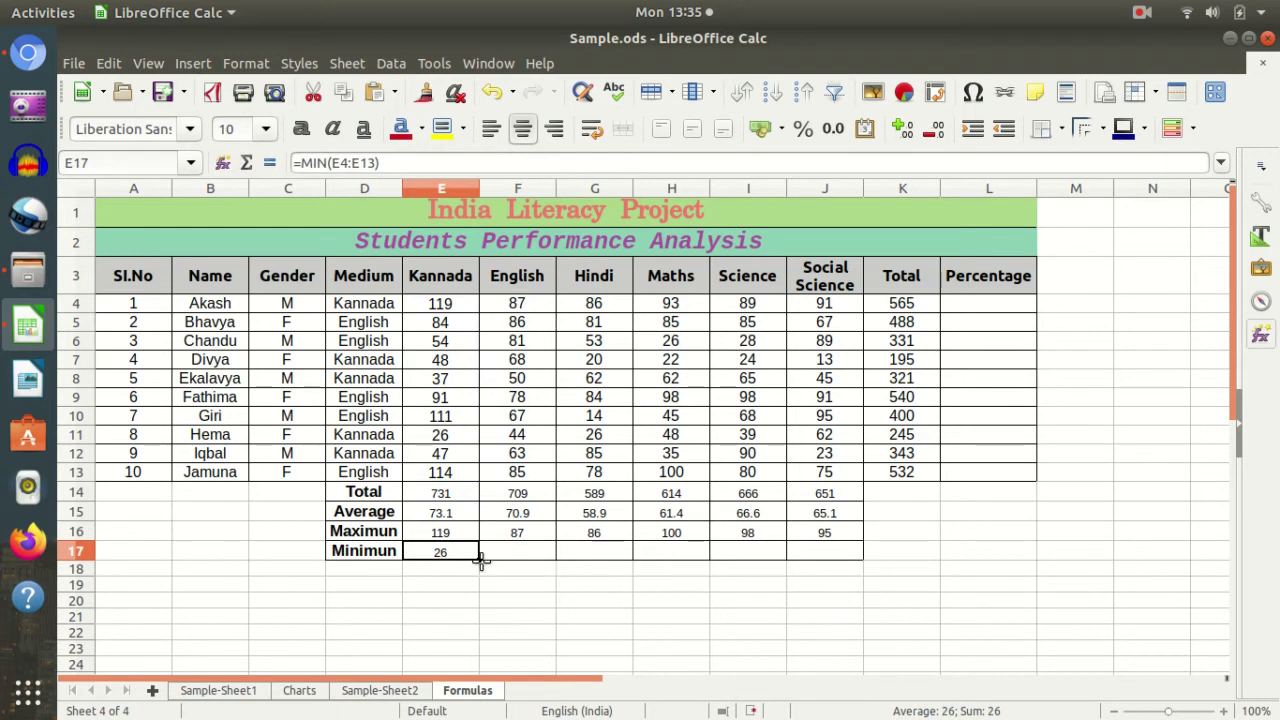
drag(480, 560, 845, 556)
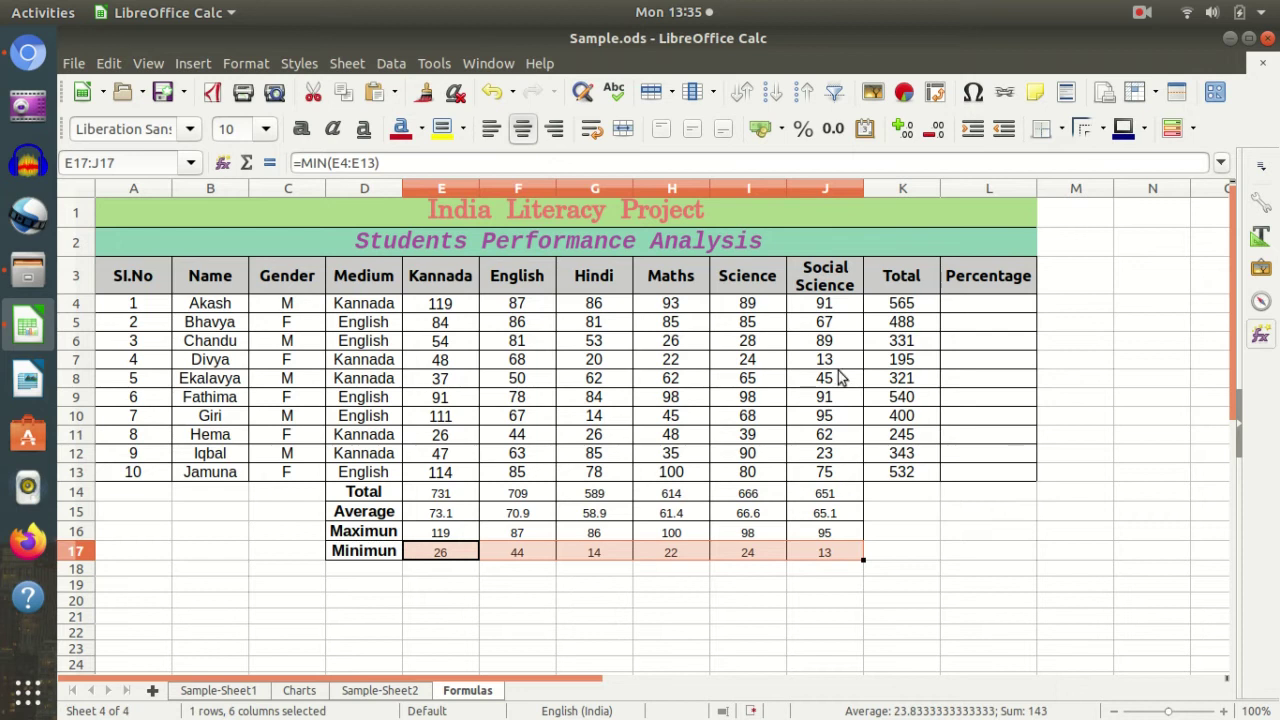
click(925, 573)
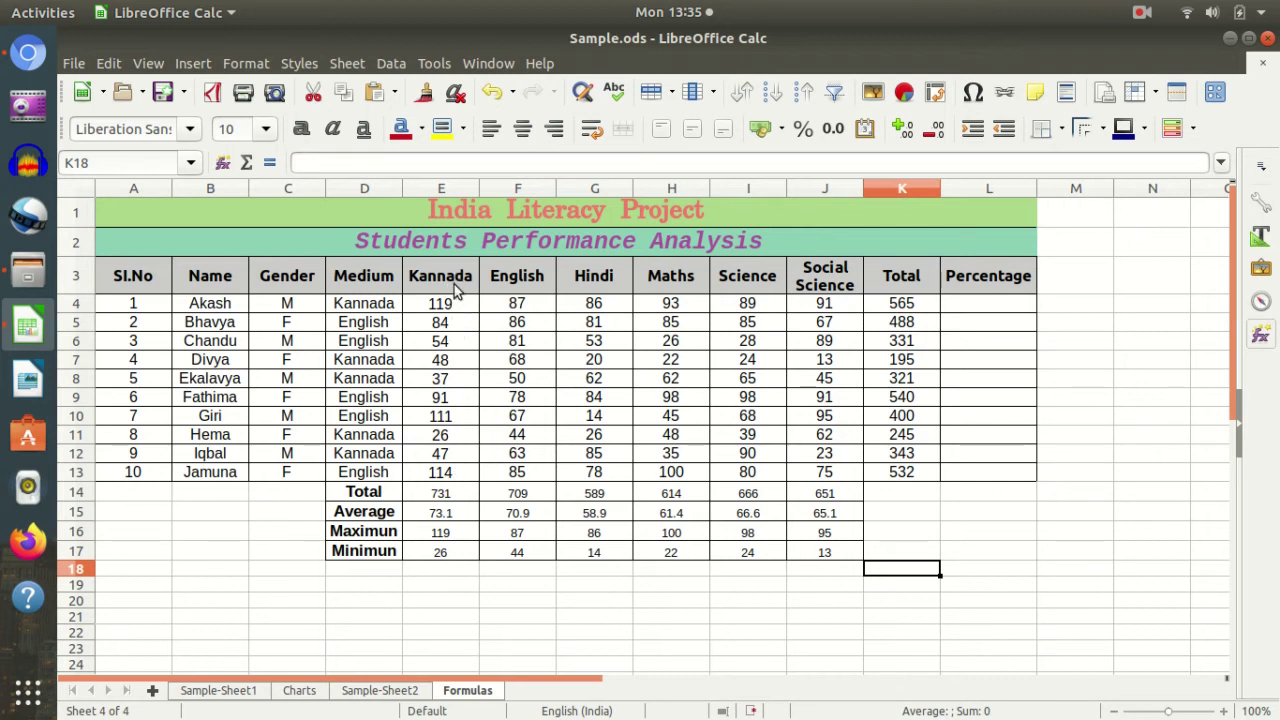
click(441, 532)
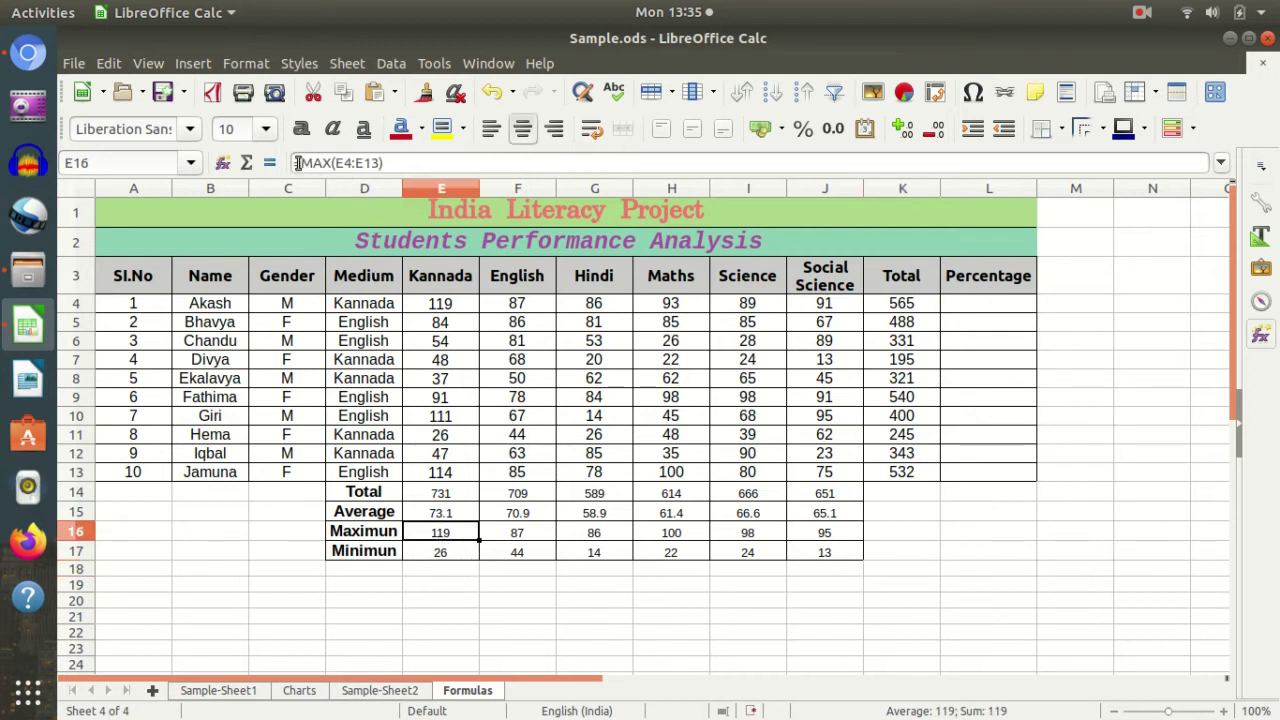
click(446, 552)
click(446, 494)
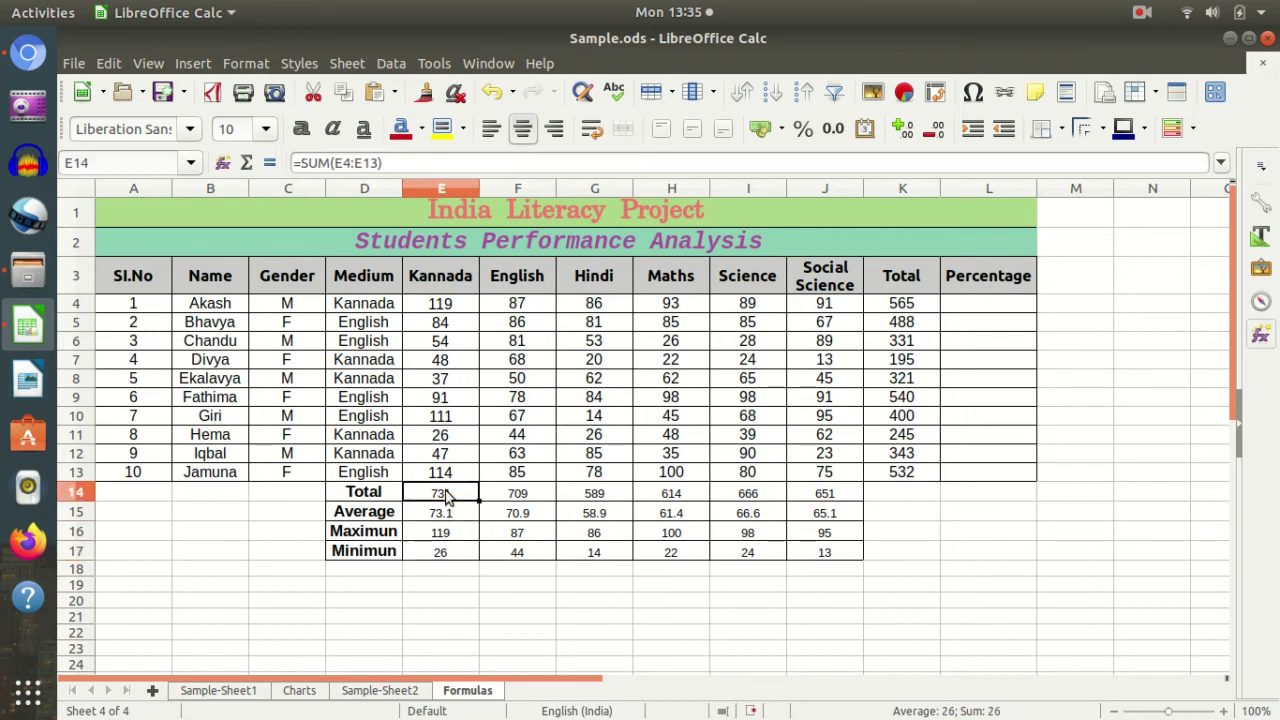
click(448, 362)
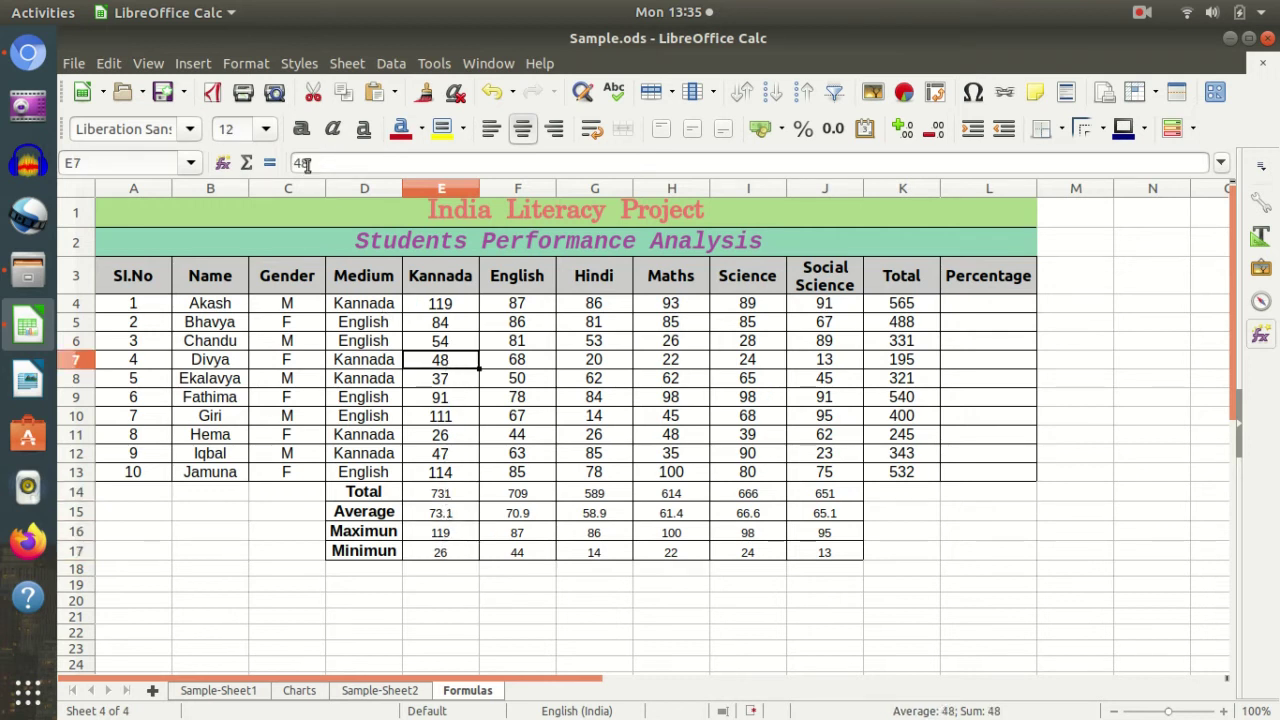
click(436, 495)
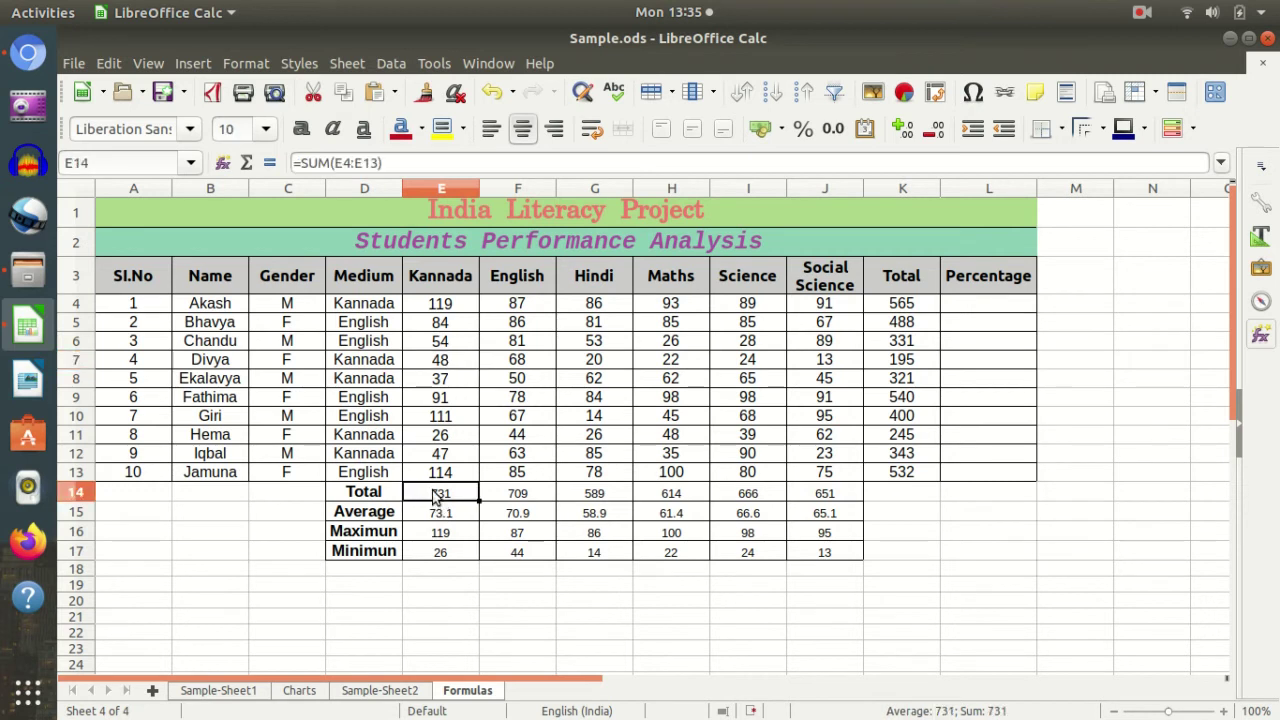
click(453, 514)
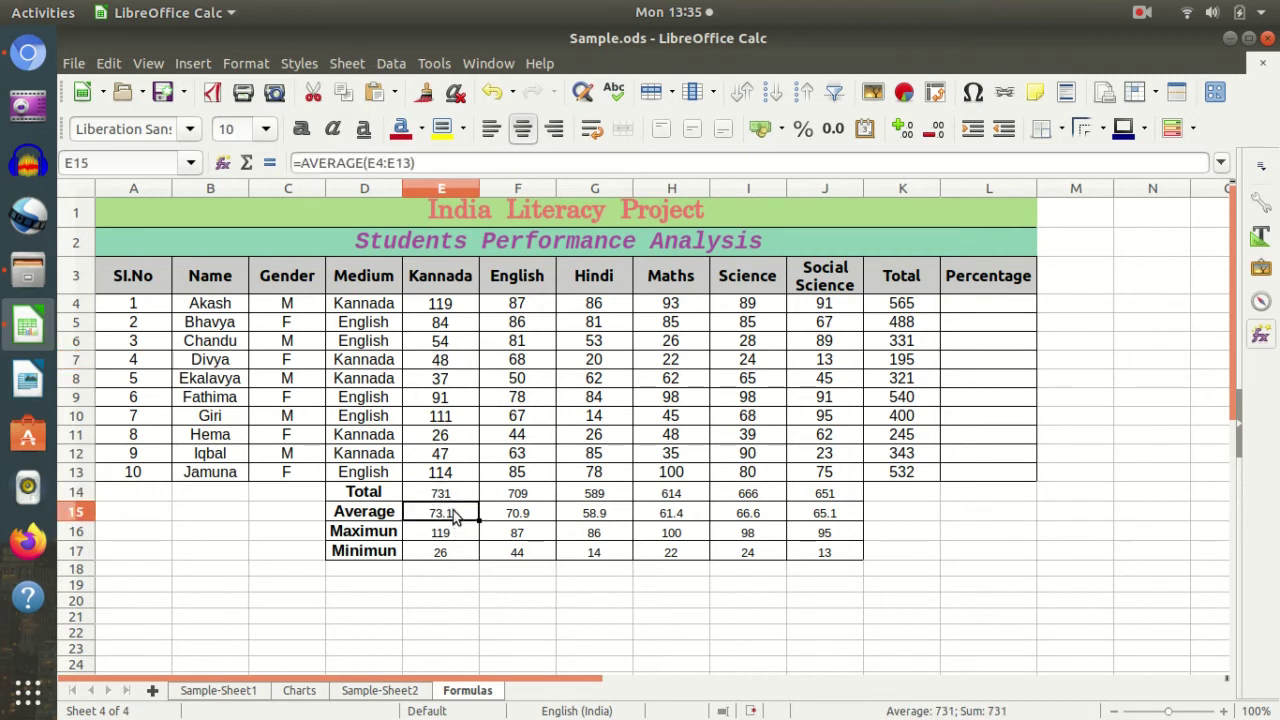
click(450, 532)
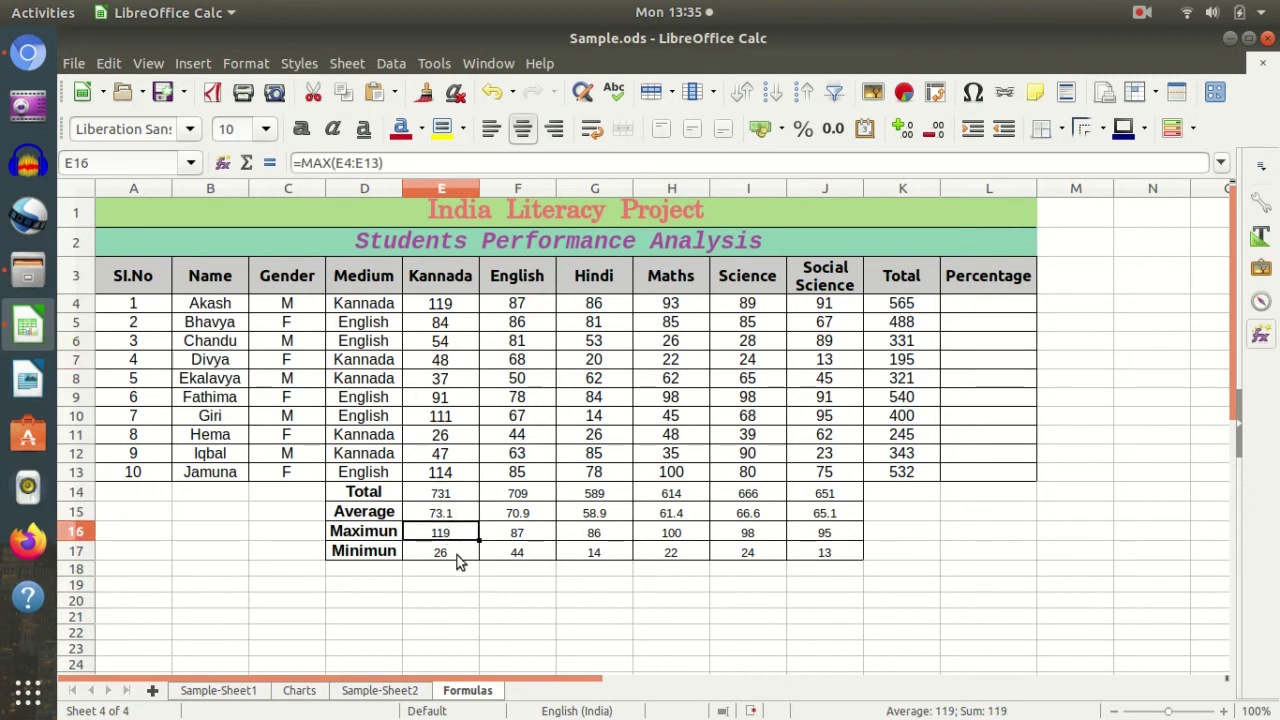
click(459, 558)
click(977, 304)
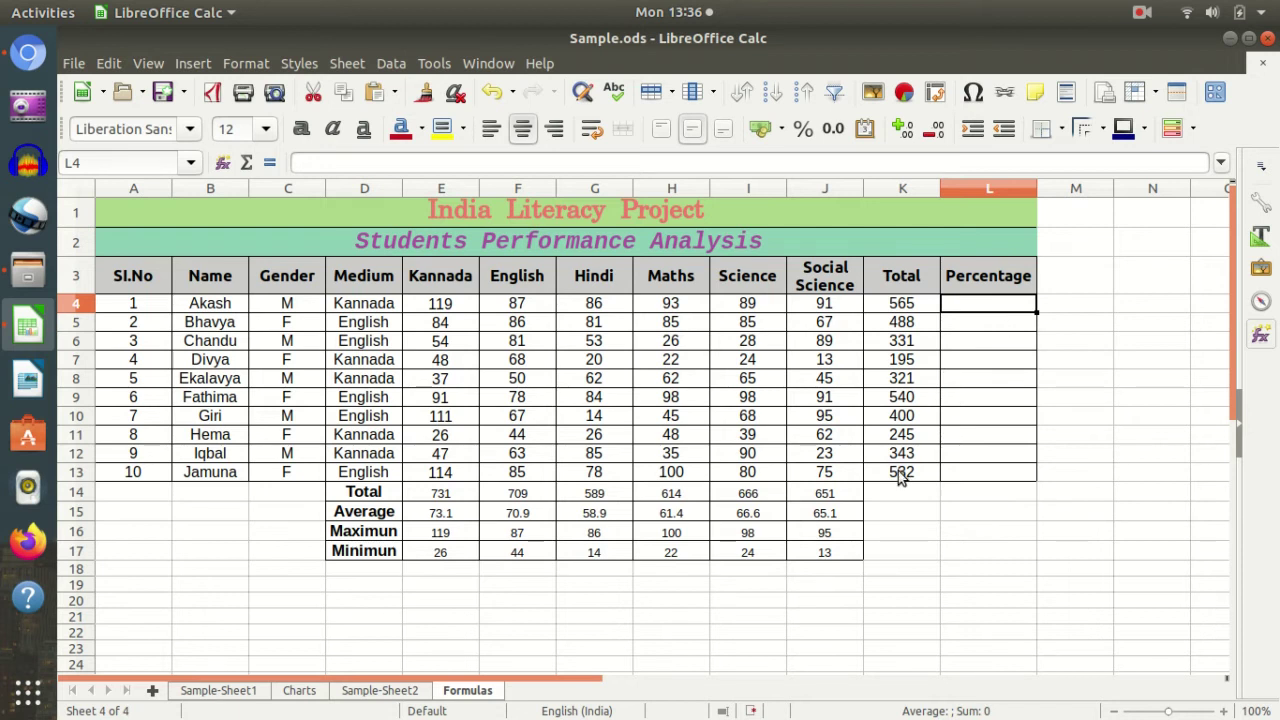
- Enter =SUM(K4/625) in L4 for the first student's share of 625
text(=su)
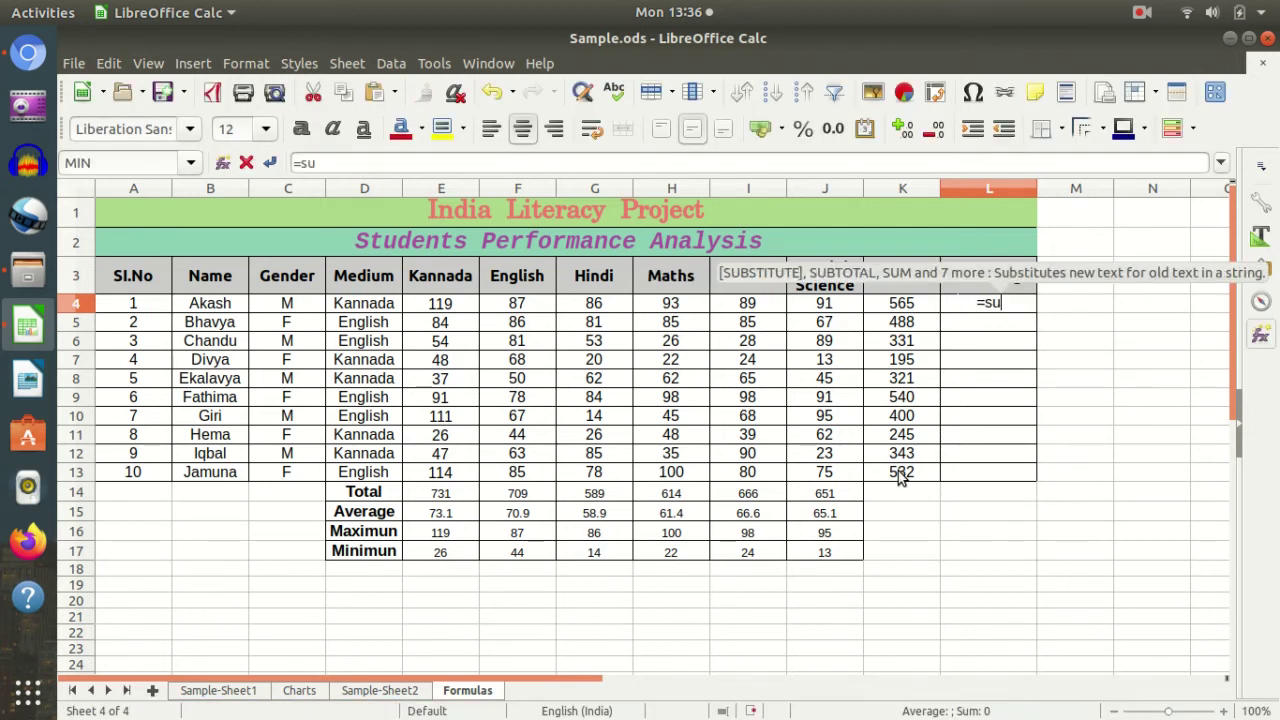
text(m()
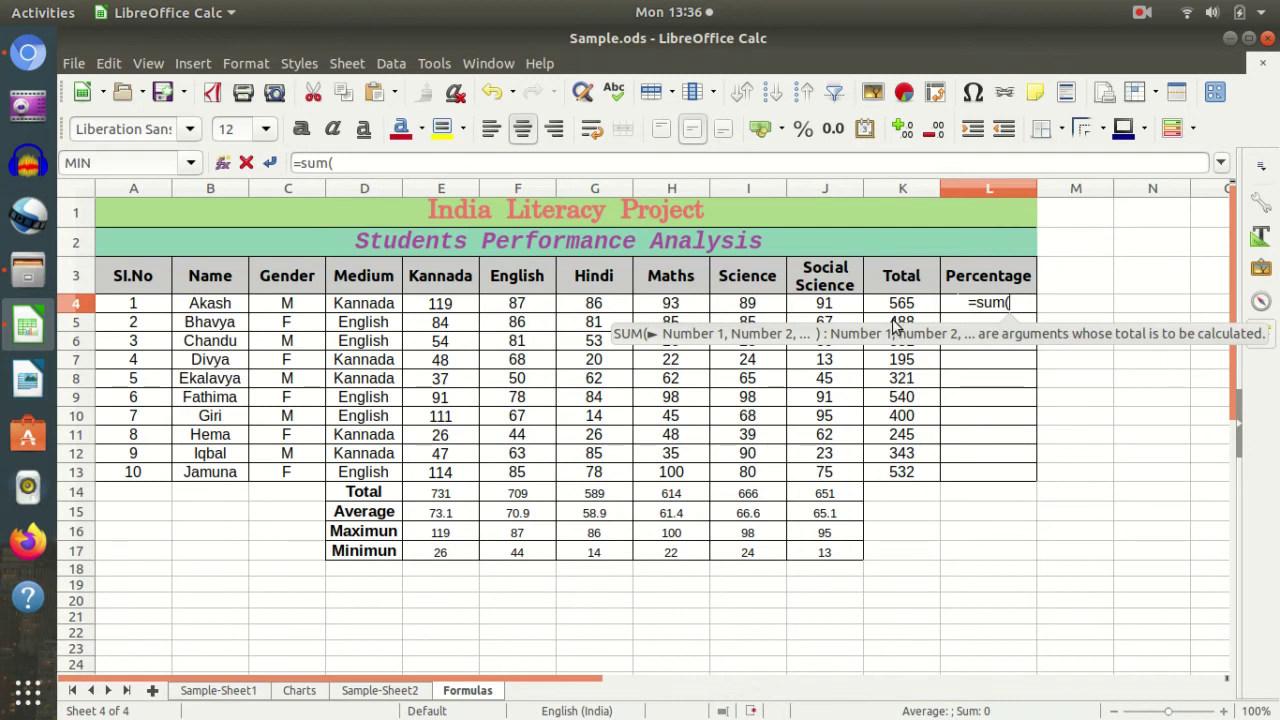
click(887, 311)
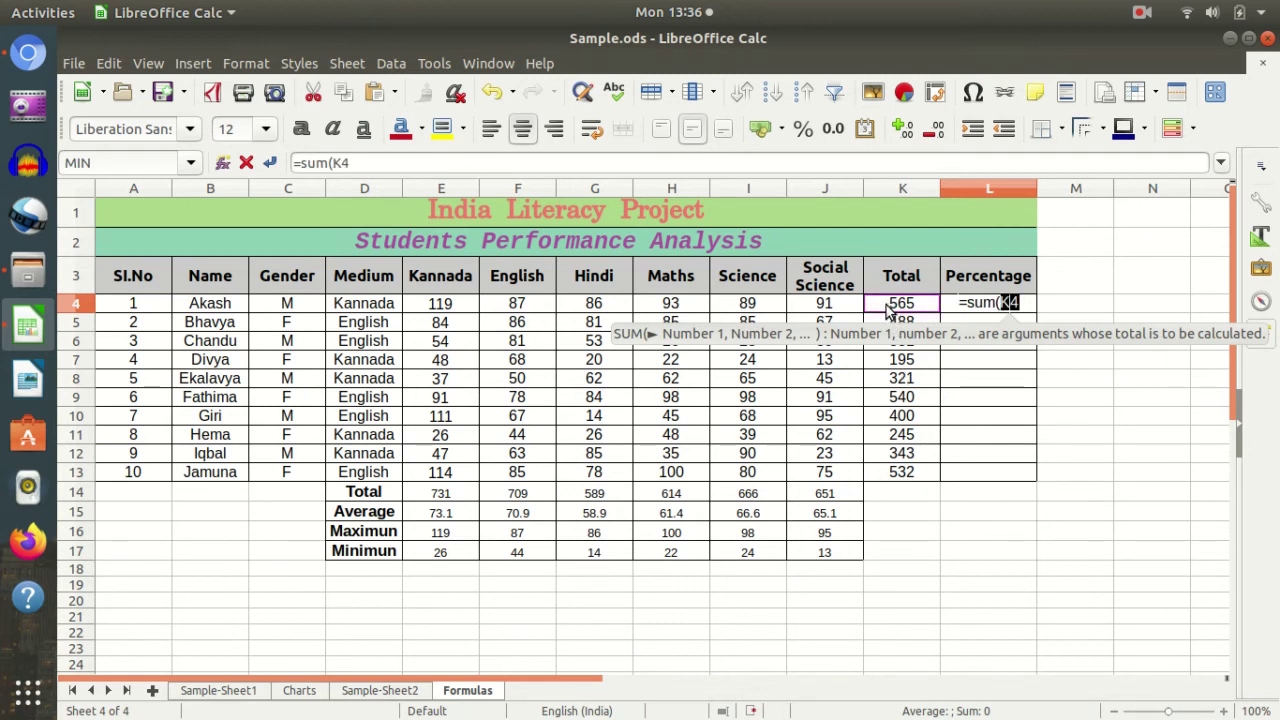
text(/625)
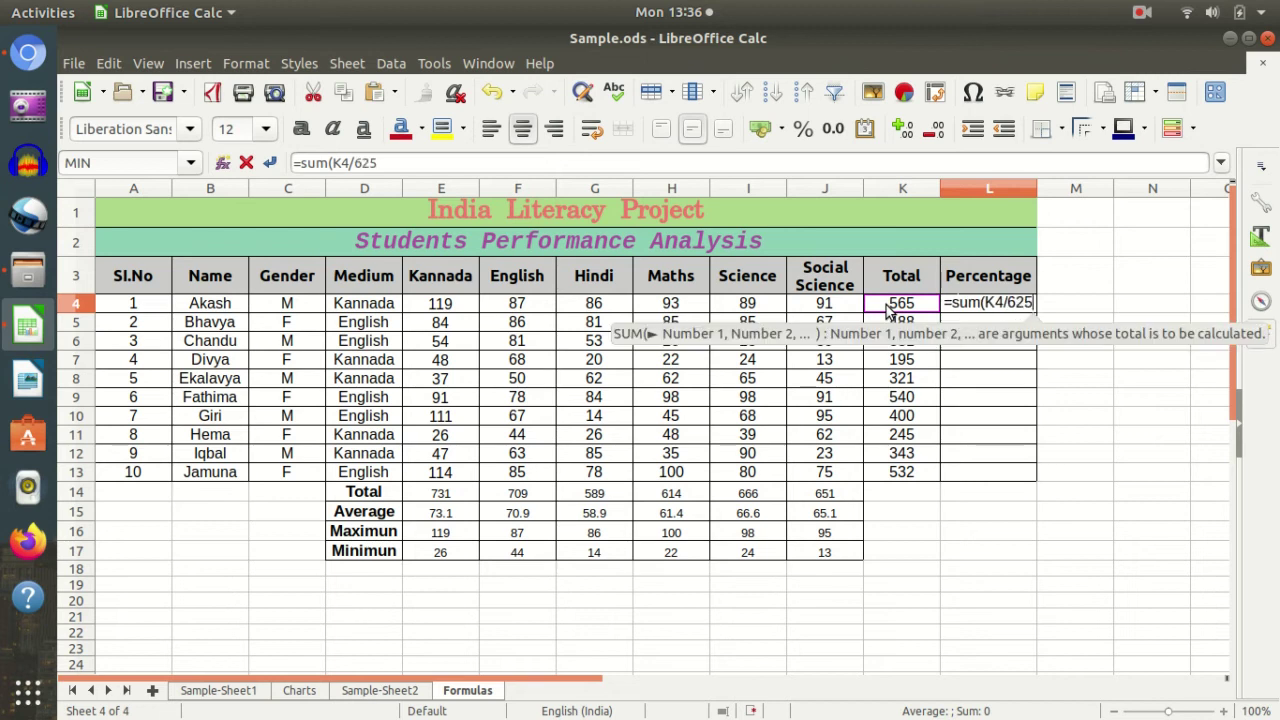
text())
key(Return)
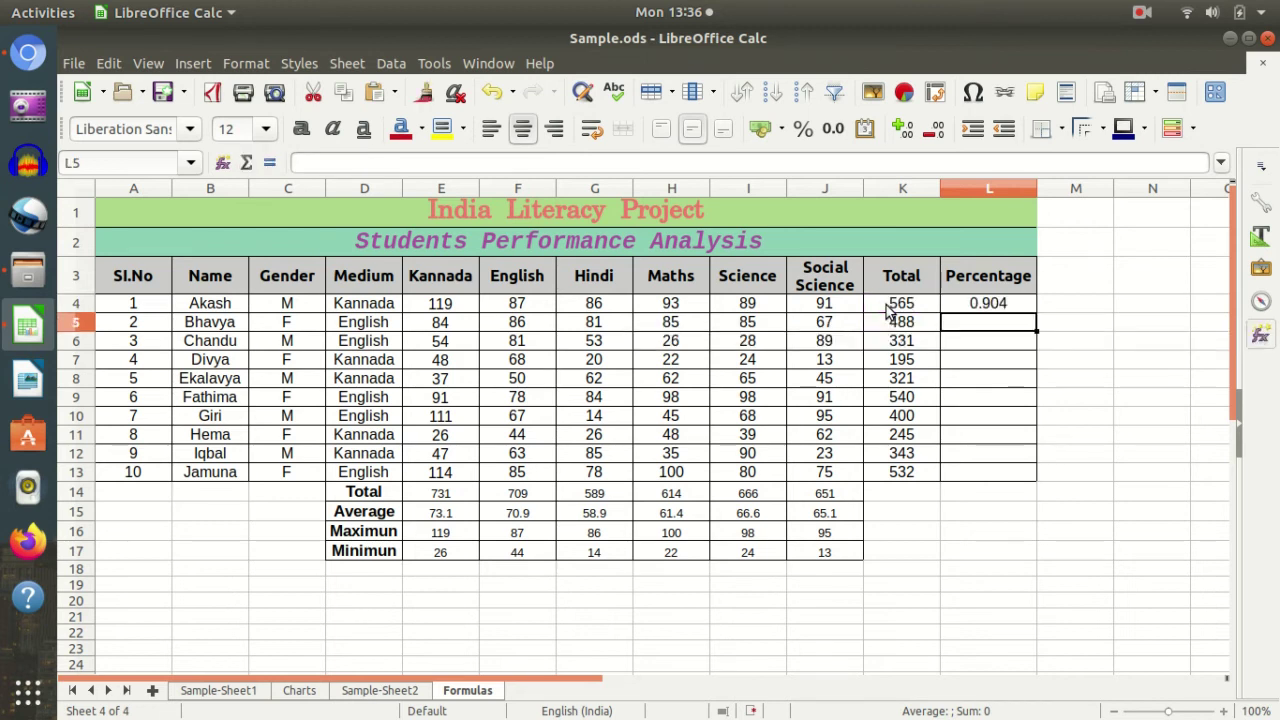
- Format L4 as a percentage and fill it down to L13, from 90.40% to 85.12%
click(1003, 305)
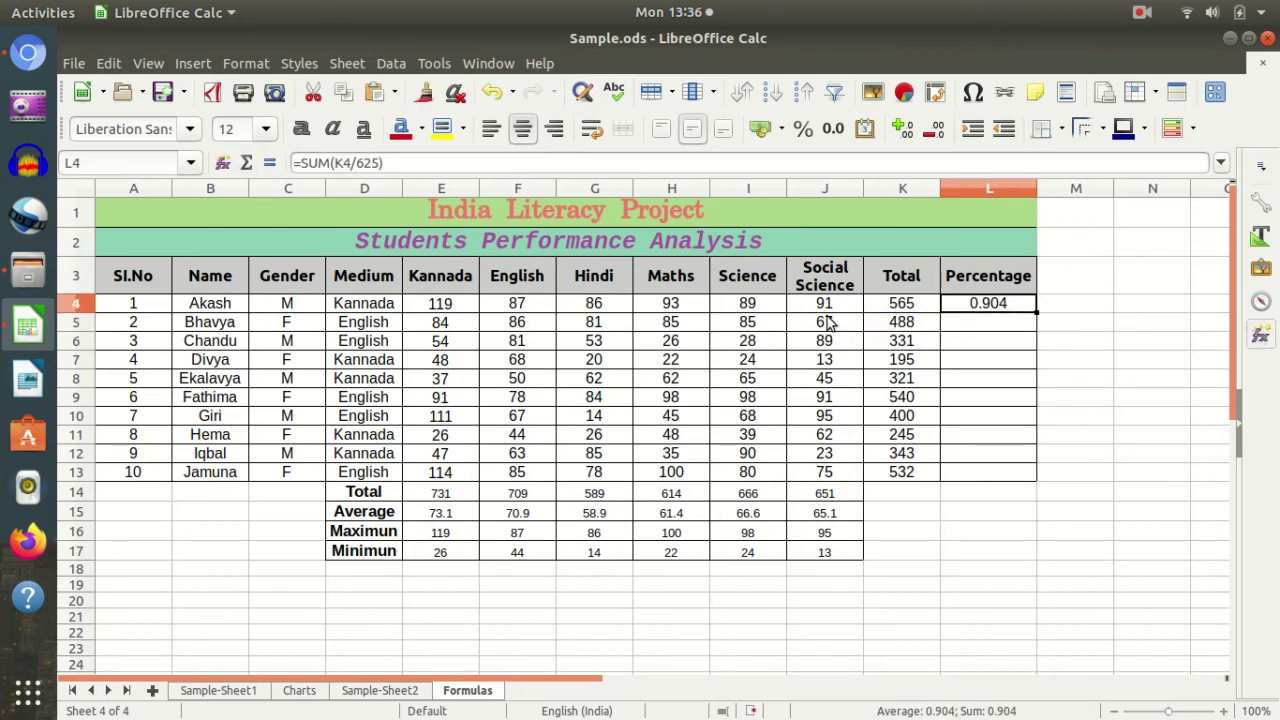
click(802, 128)
click(1158, 367)
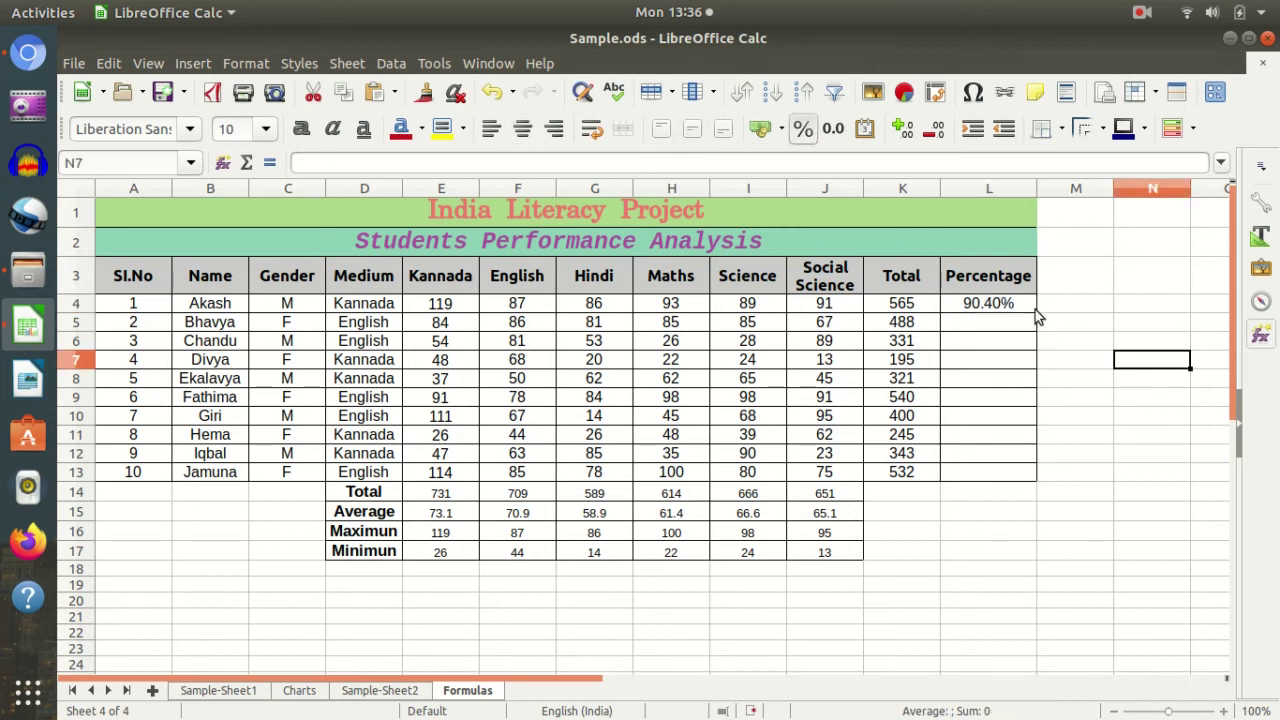
click(1033, 307)
drag(1037, 311, 1027, 488)
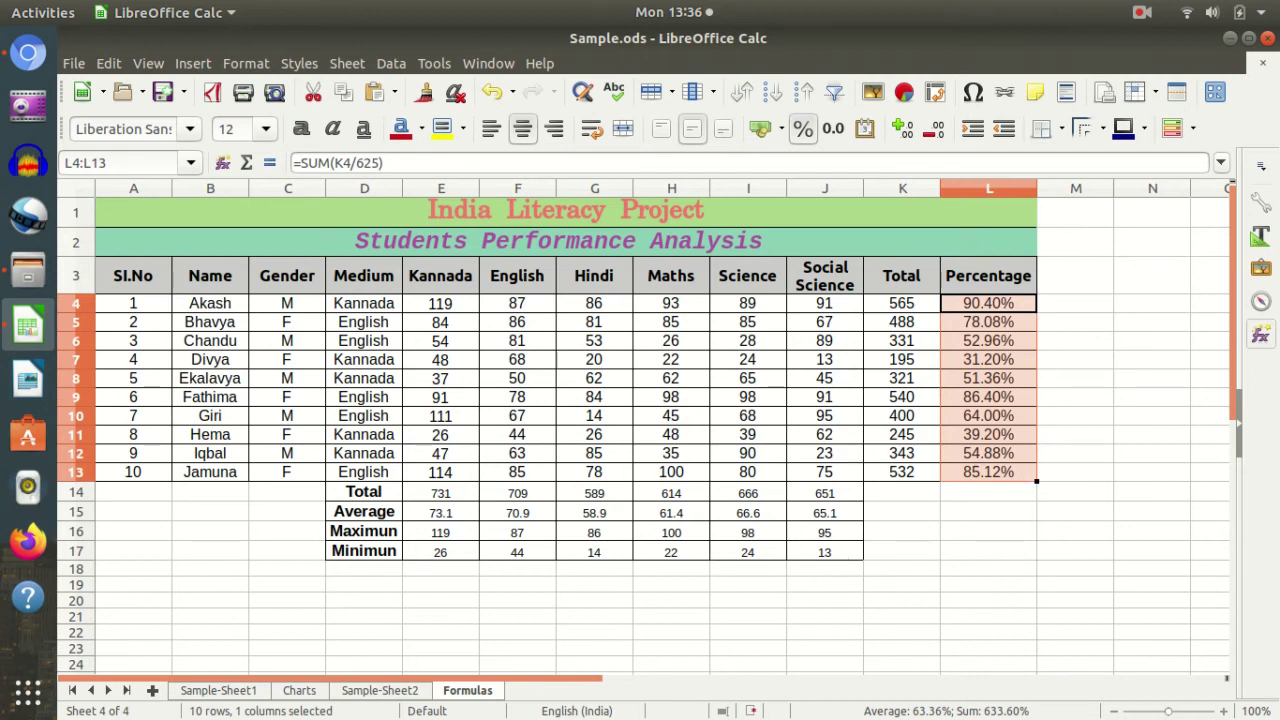
click(1259, 337)
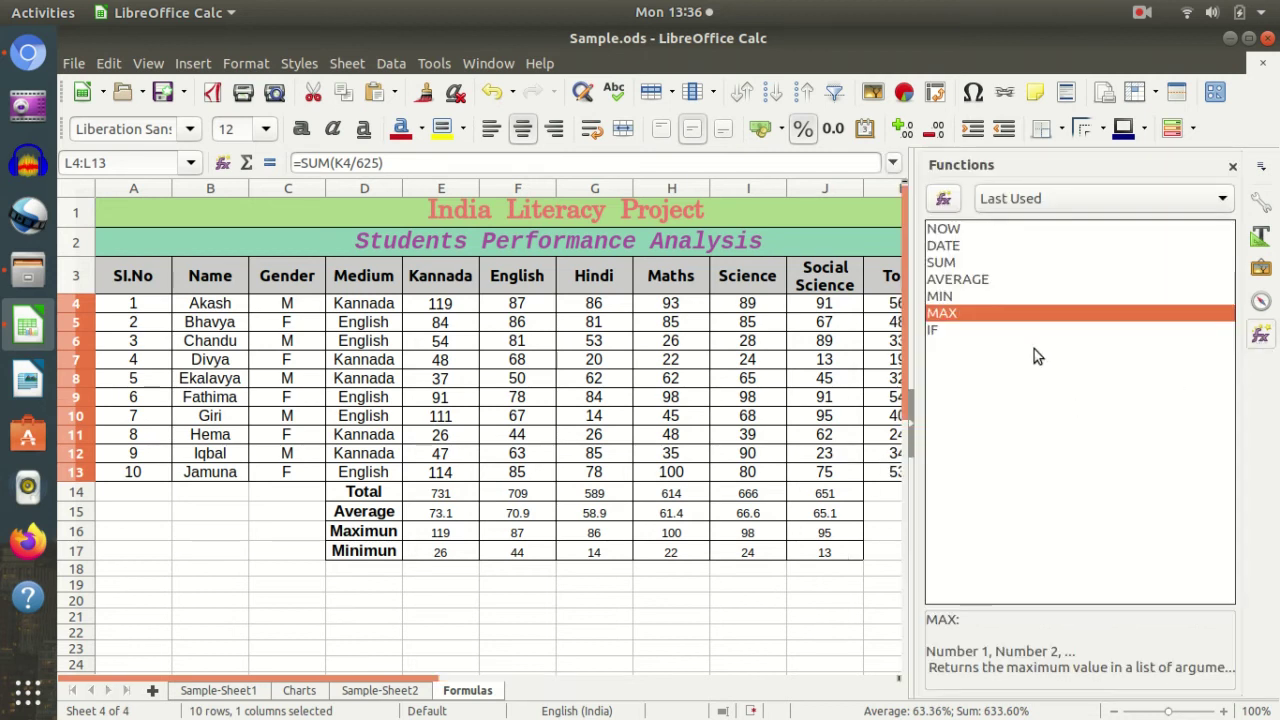
- Read the Last Used function descriptions for MIN, AVERAGE, SUM, DATE and NOW
click(975, 296)
click(980, 280)
click(978, 262)
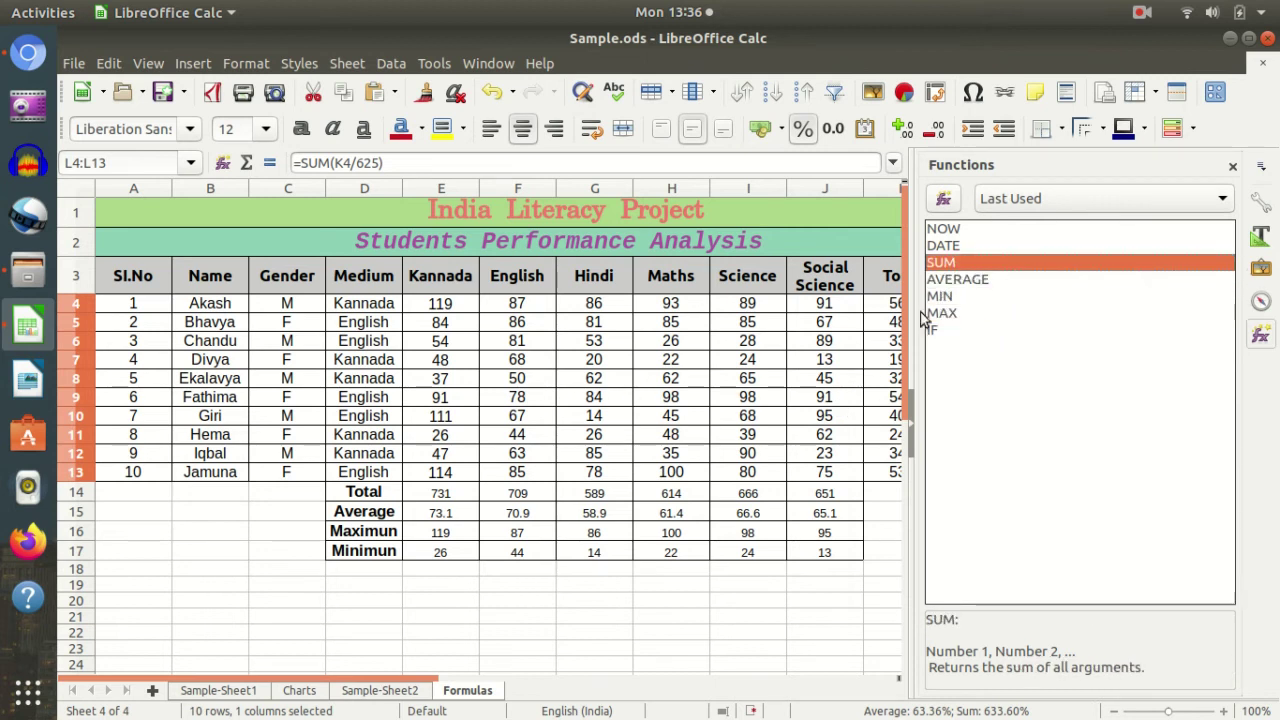
click(966, 245)
click(945, 228)
- Select cell C23 below the table and close the Functions sidebar
click(748, 512)
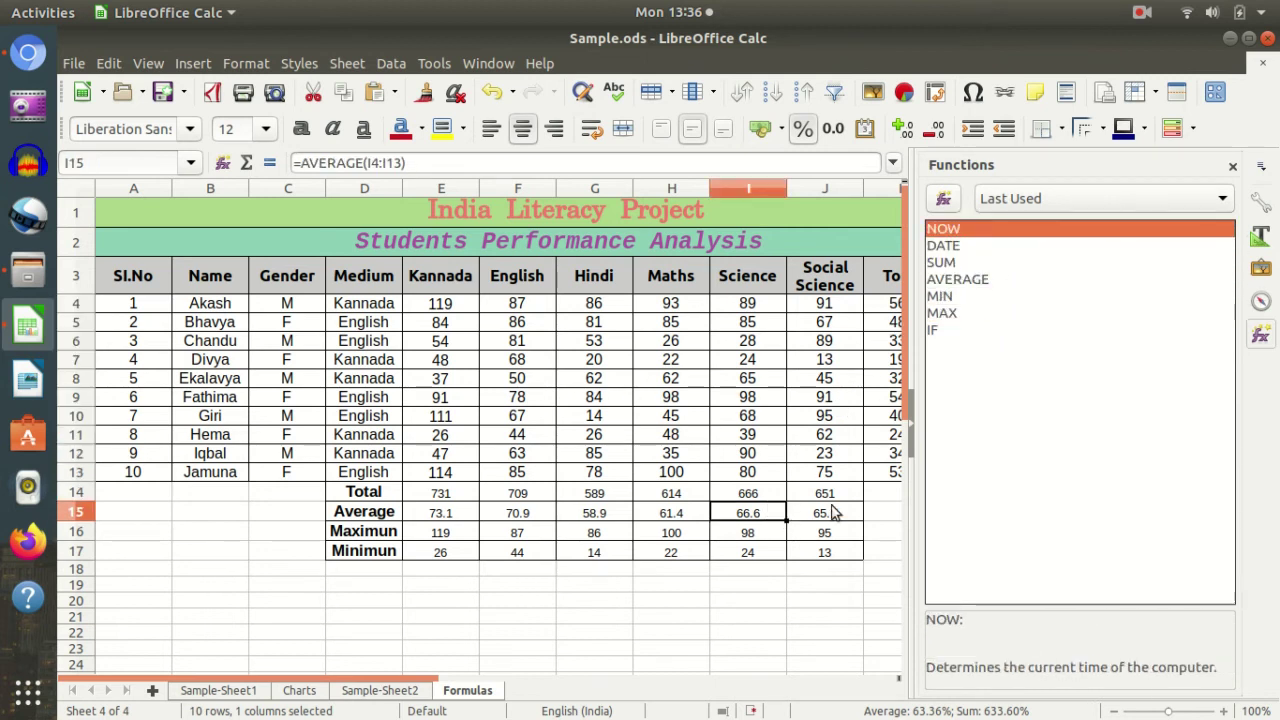
scroll(823, 515, down, 3)
click(748, 471)
click(258, 438)
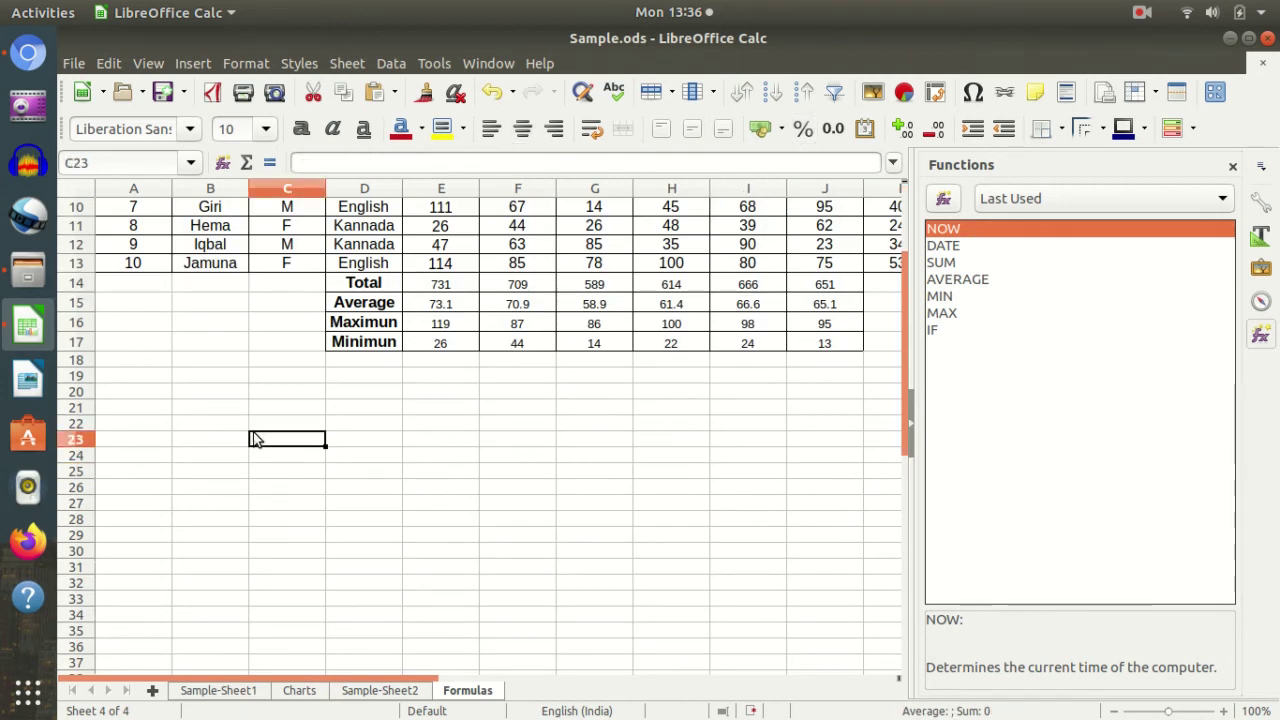
click(1233, 166)
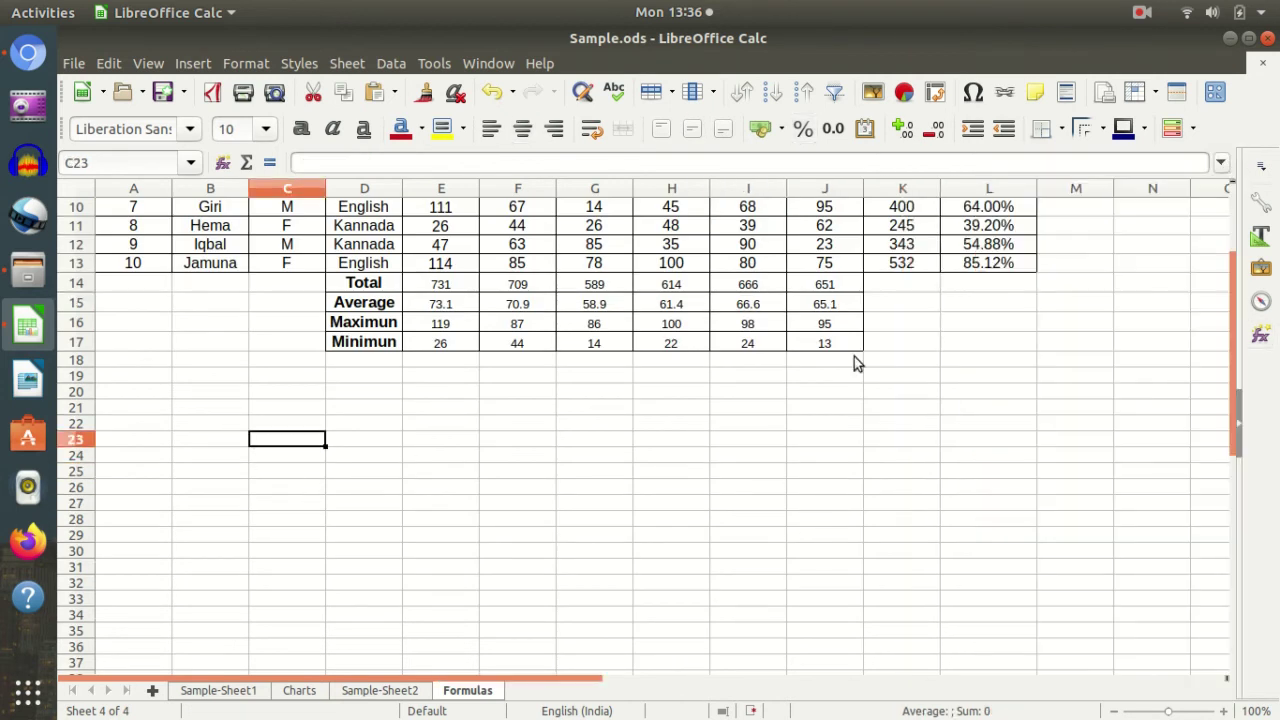
- Enter =date(2020,07,13) in C23, showing 13/07/20, and recheck its formula
text(=)
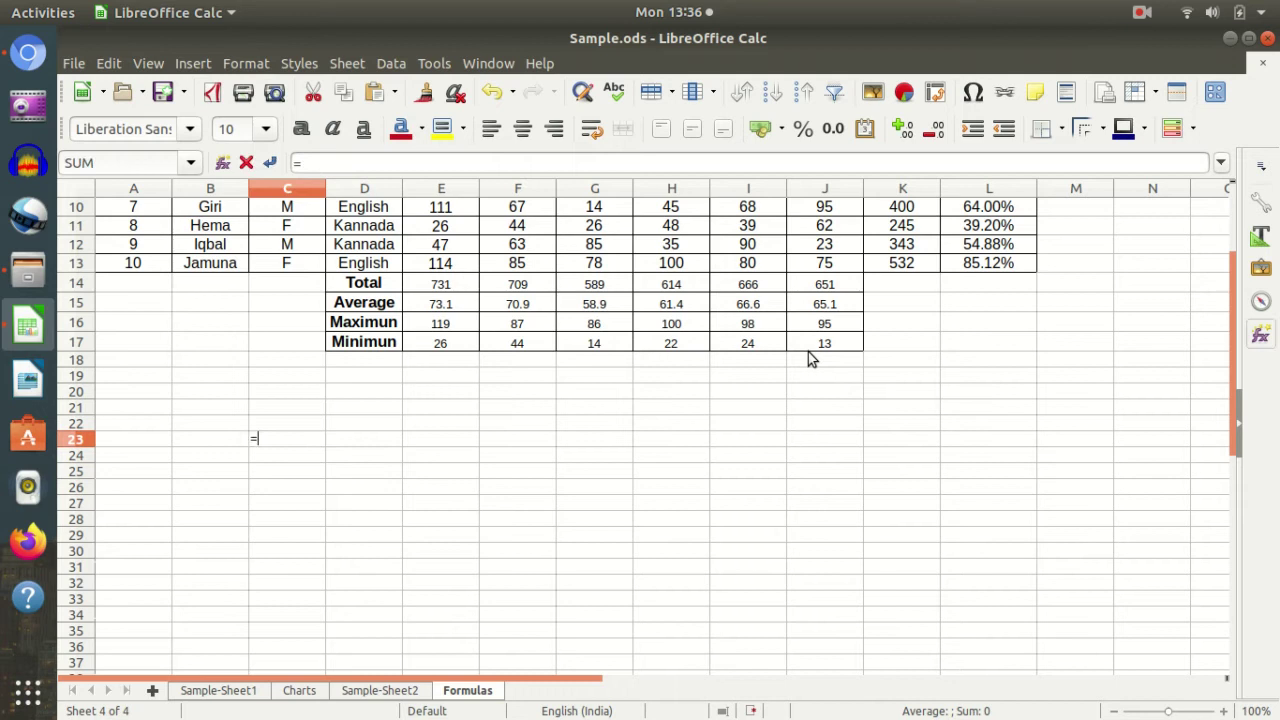
text(date)
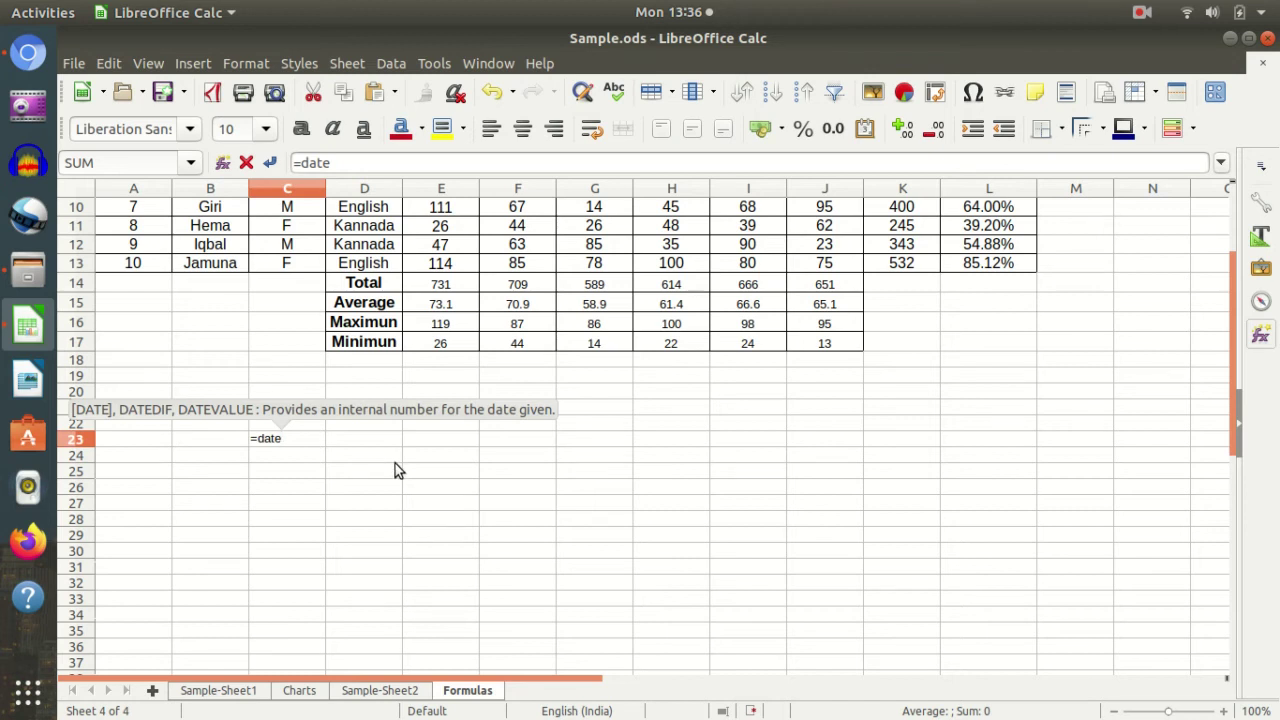
text(()
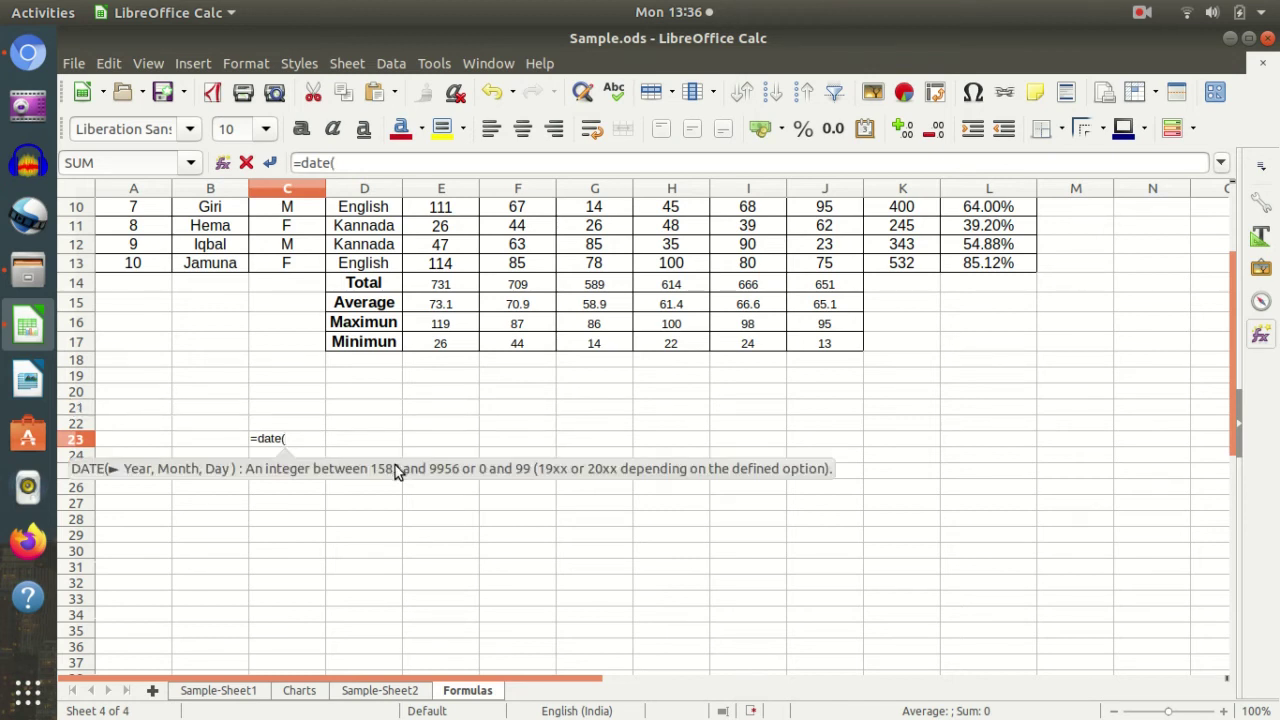
text(2020)
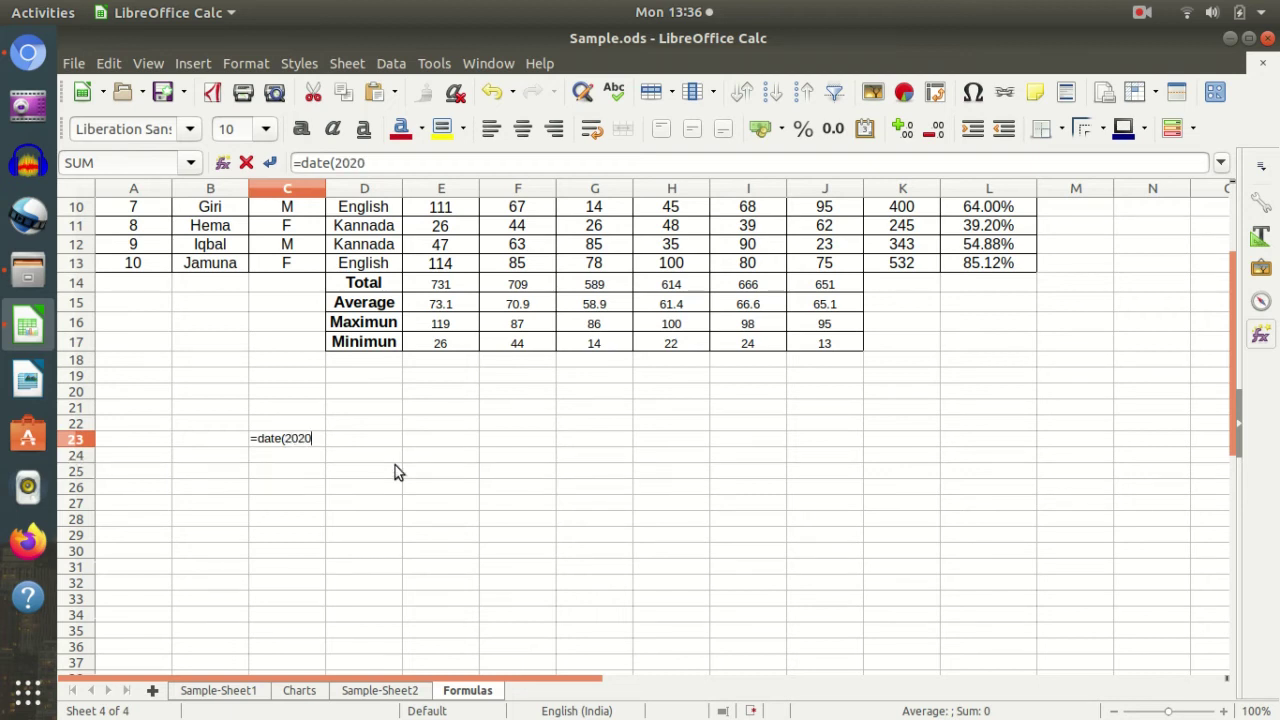
text(,)
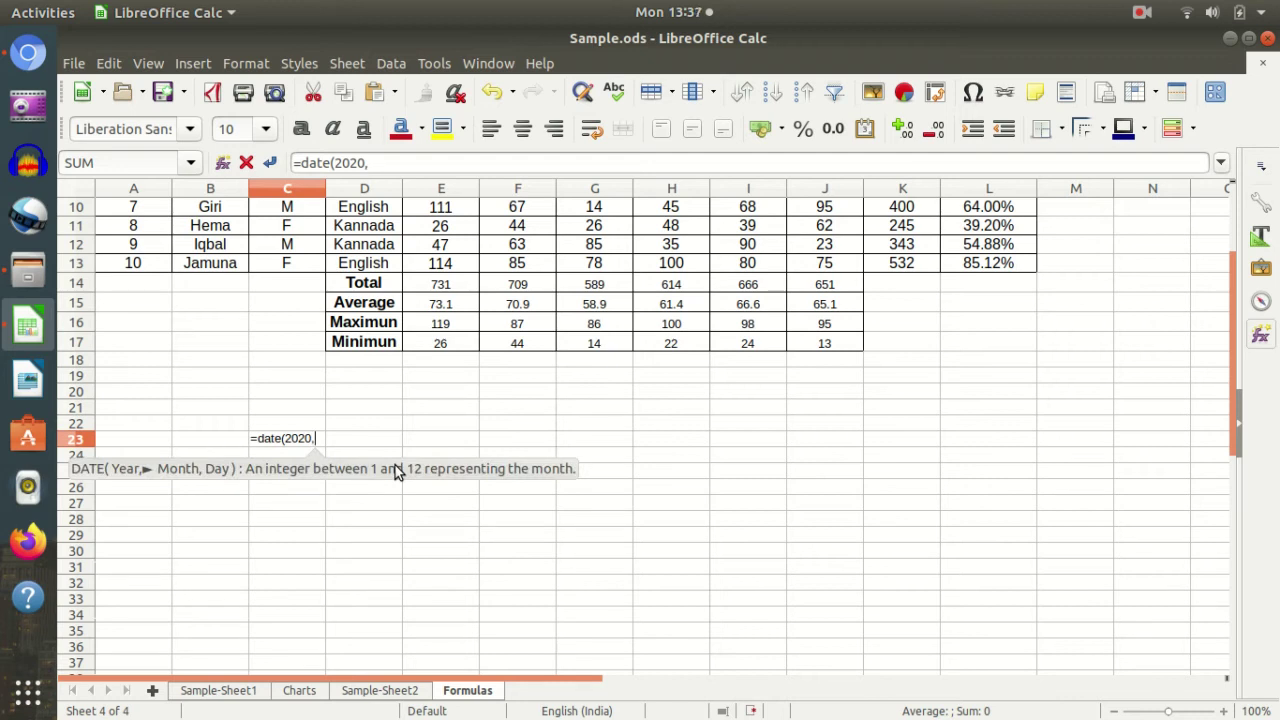
text(07,)
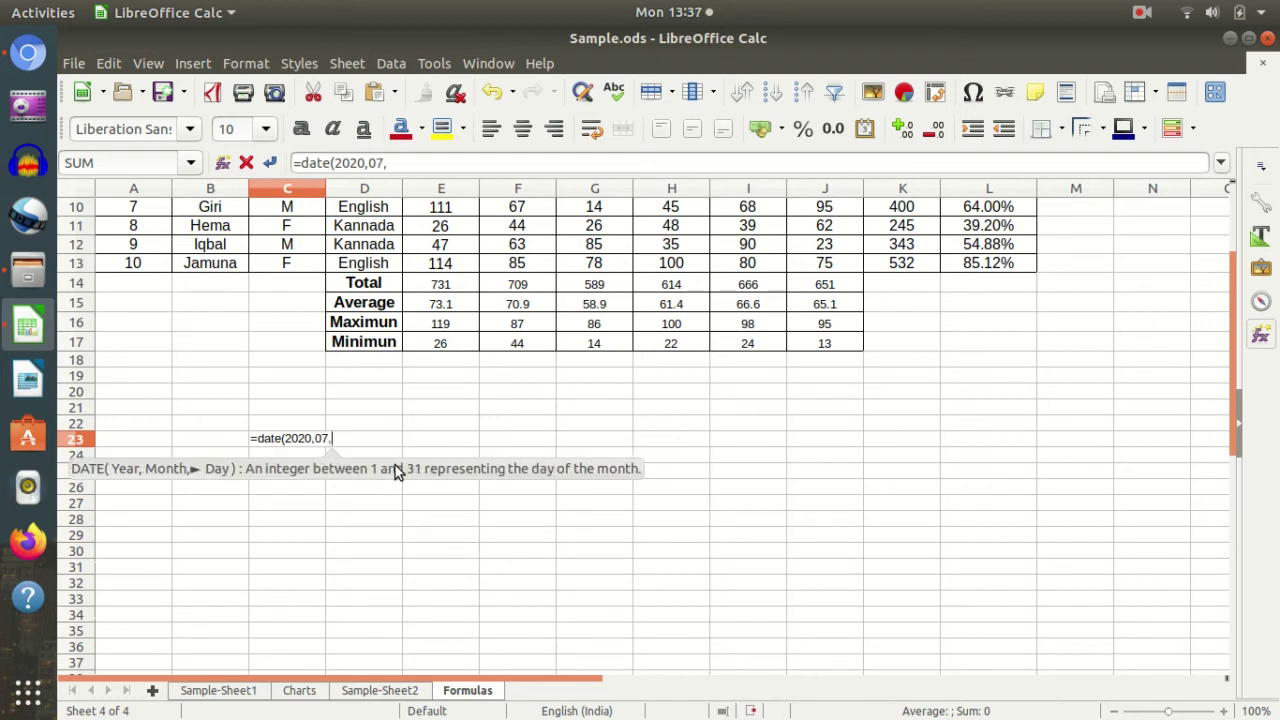
text(1)
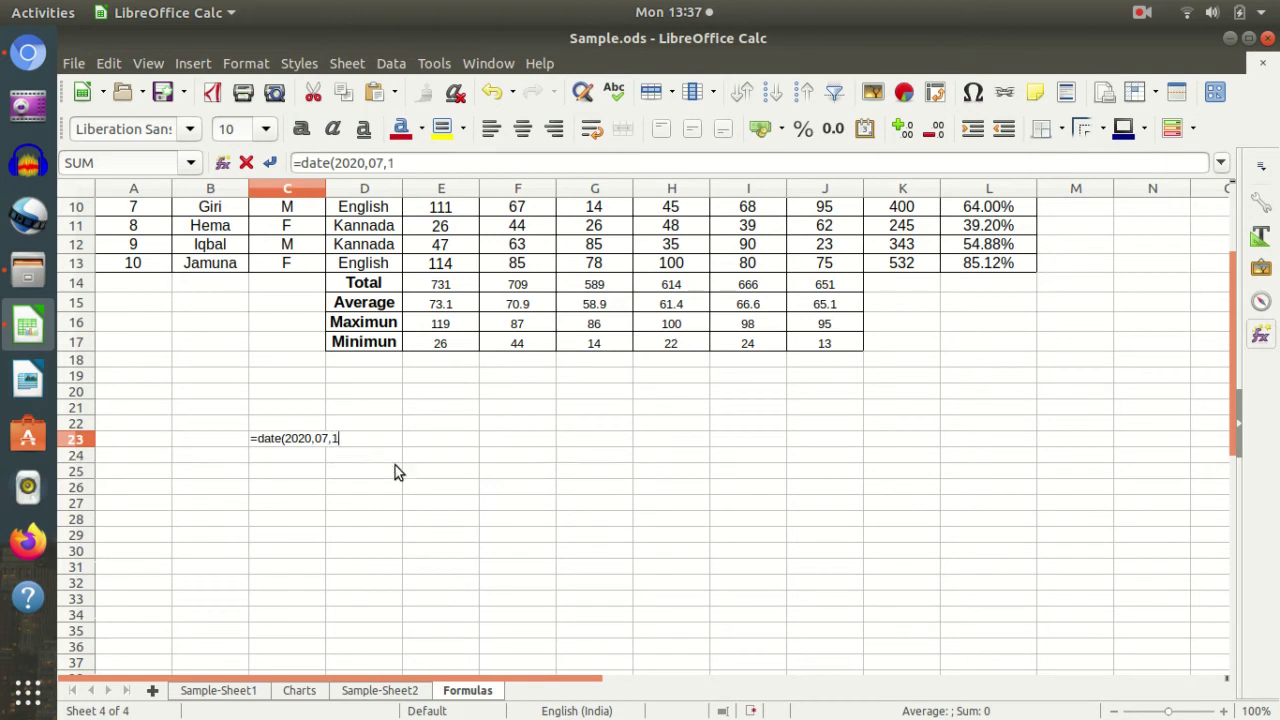
text(3))
key(Return)
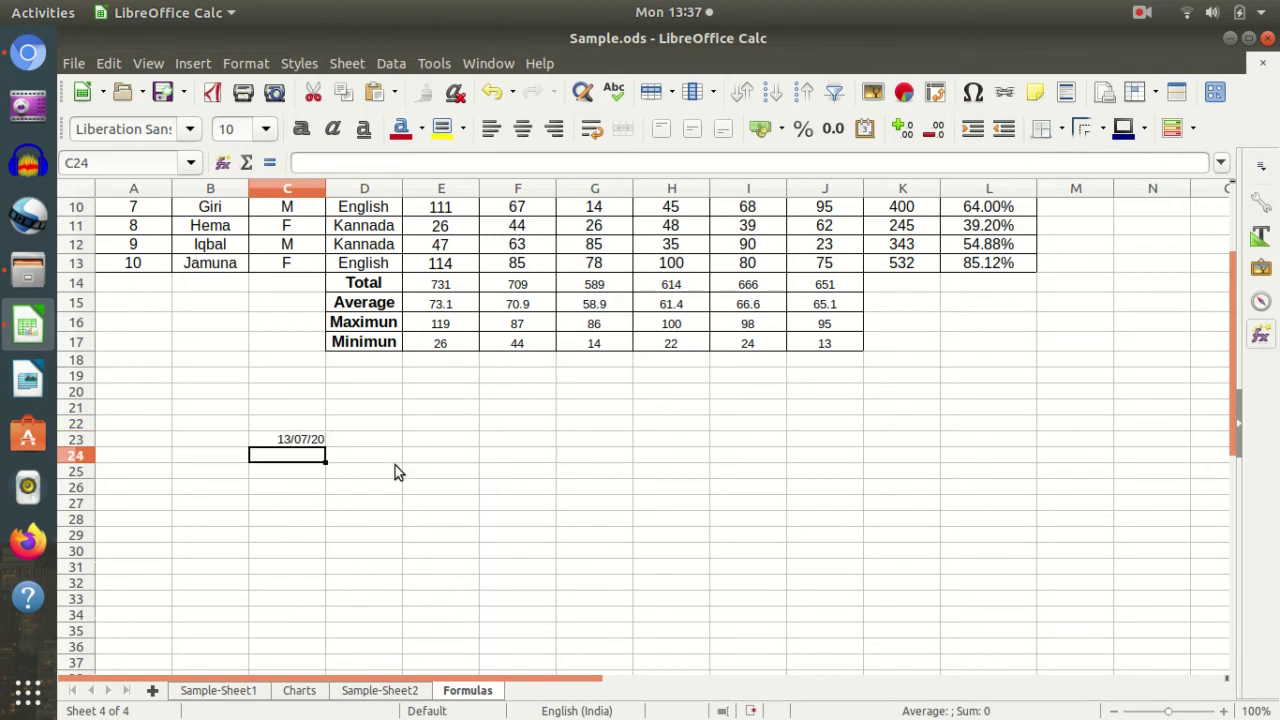
key(Up)
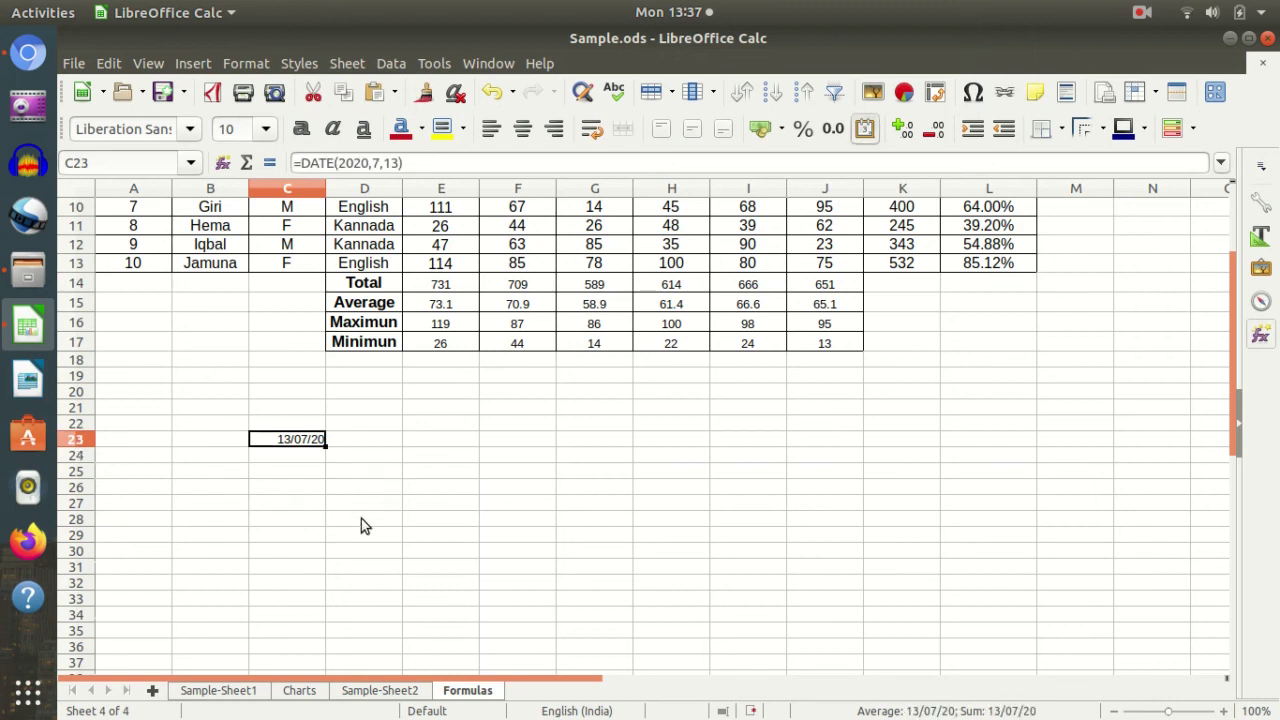
click(361, 518)
click(298, 441)
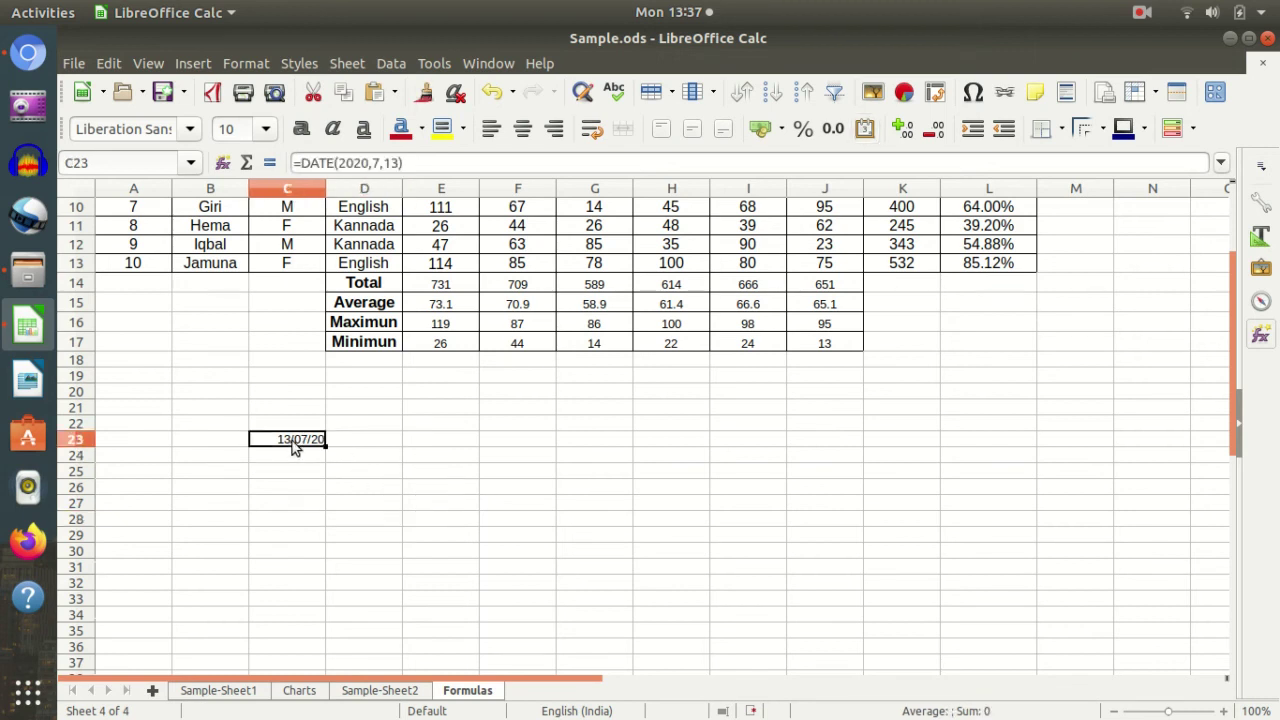
- Put =now() formulas in D25 and C25, both displaying ### in the narrow columns
click(372, 471)
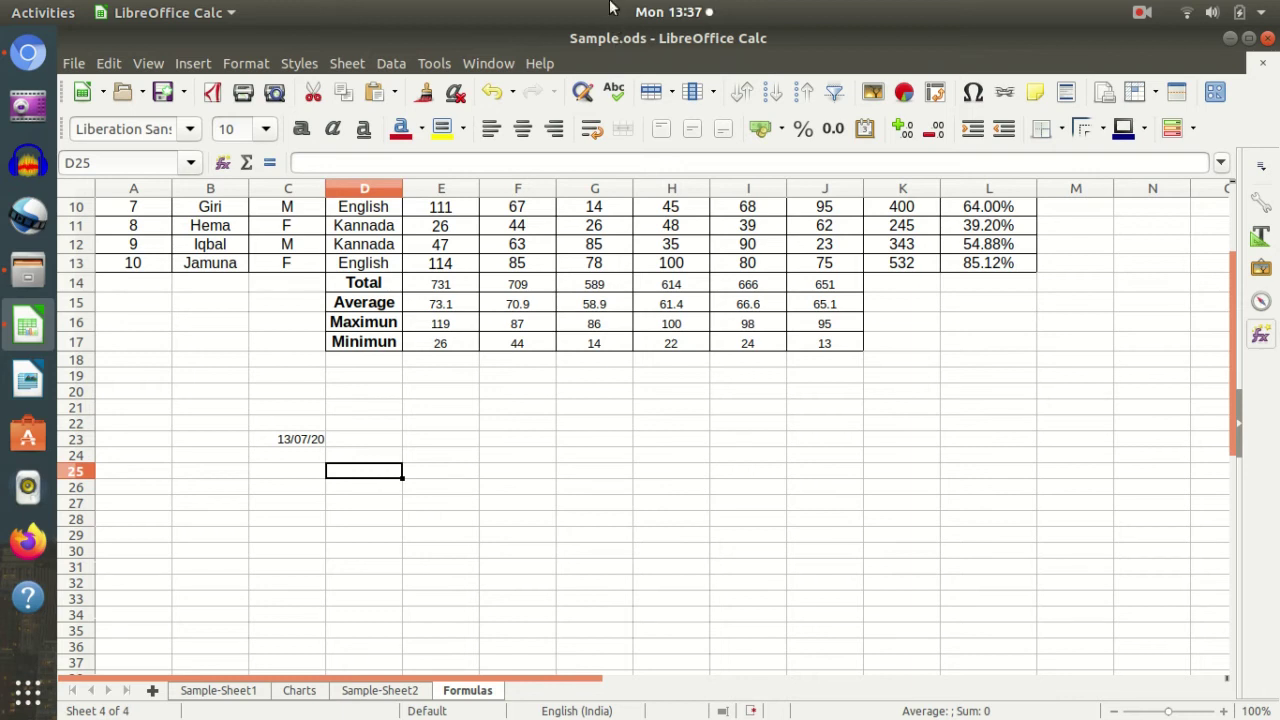
click(418, 501)
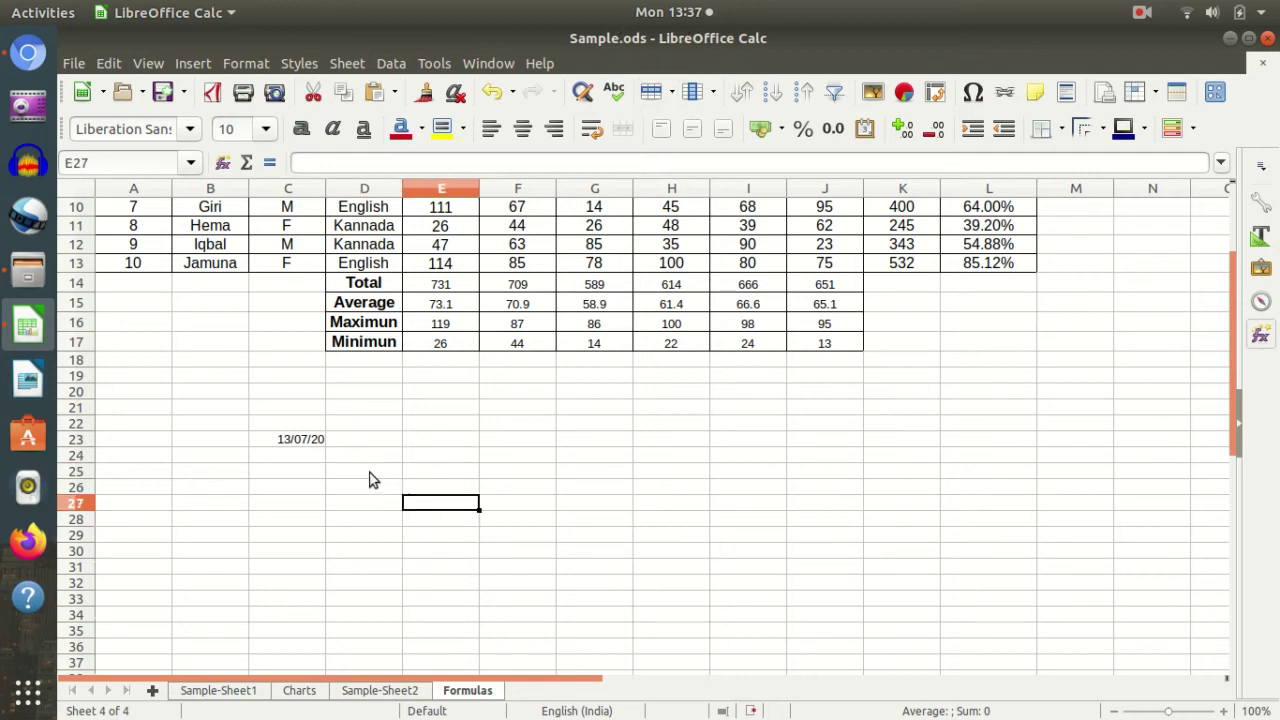
click(370, 476)
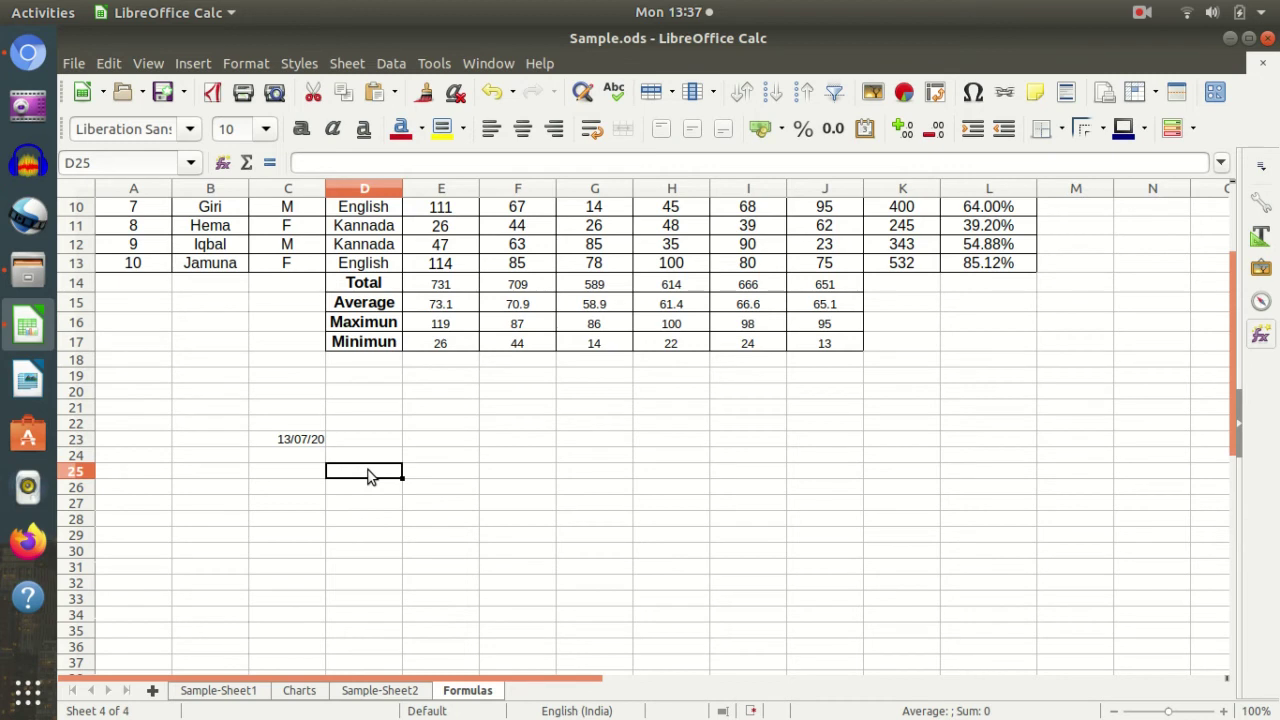
text(=n)
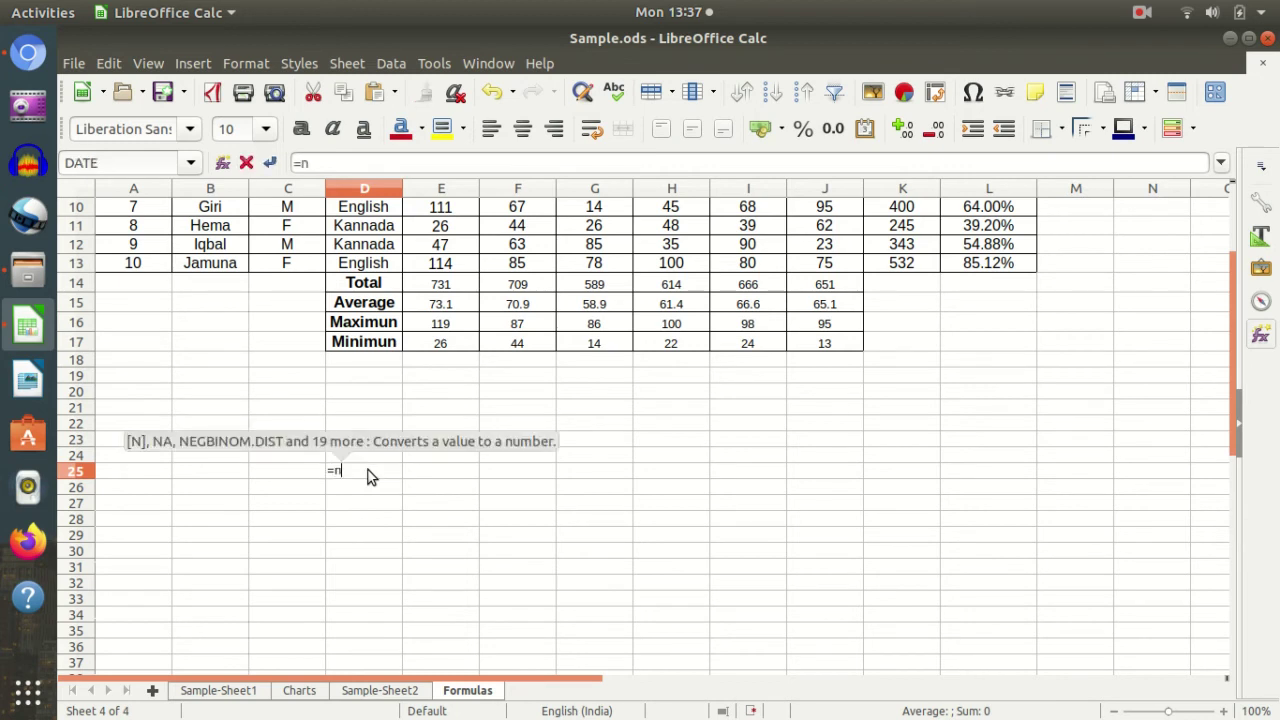
text(ow()
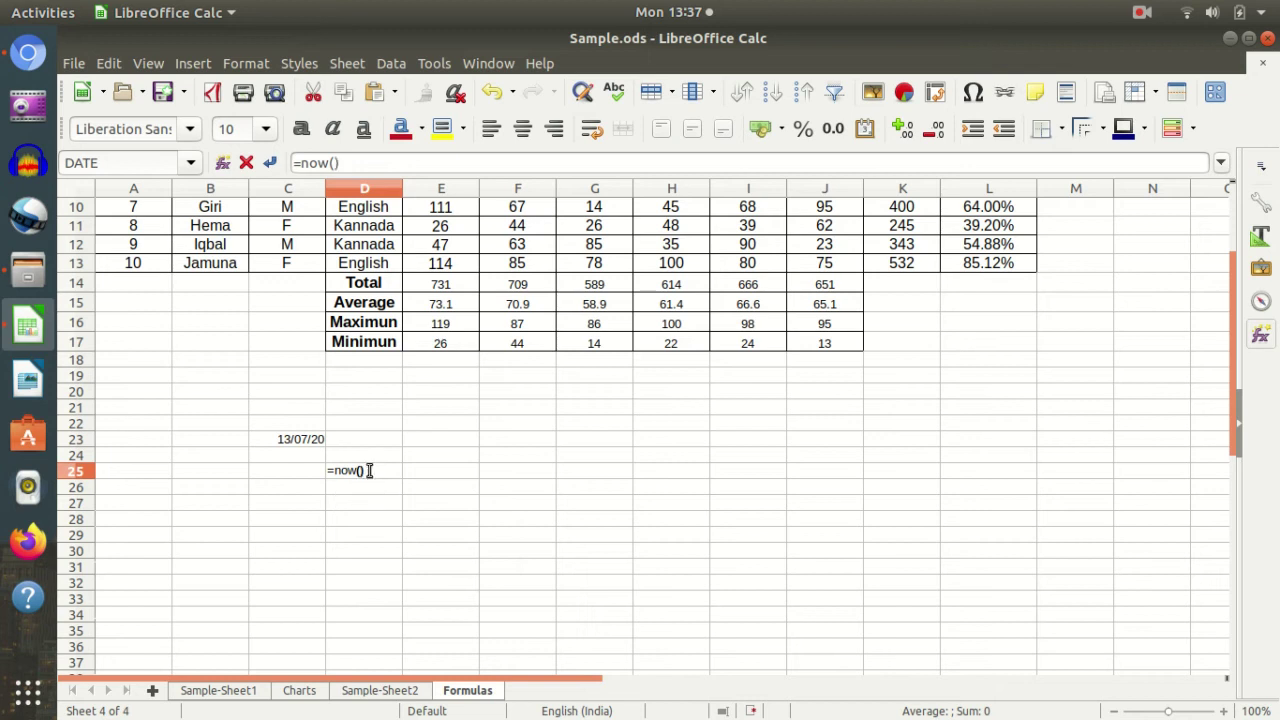
key(Return)
key(Up)
key(Left)
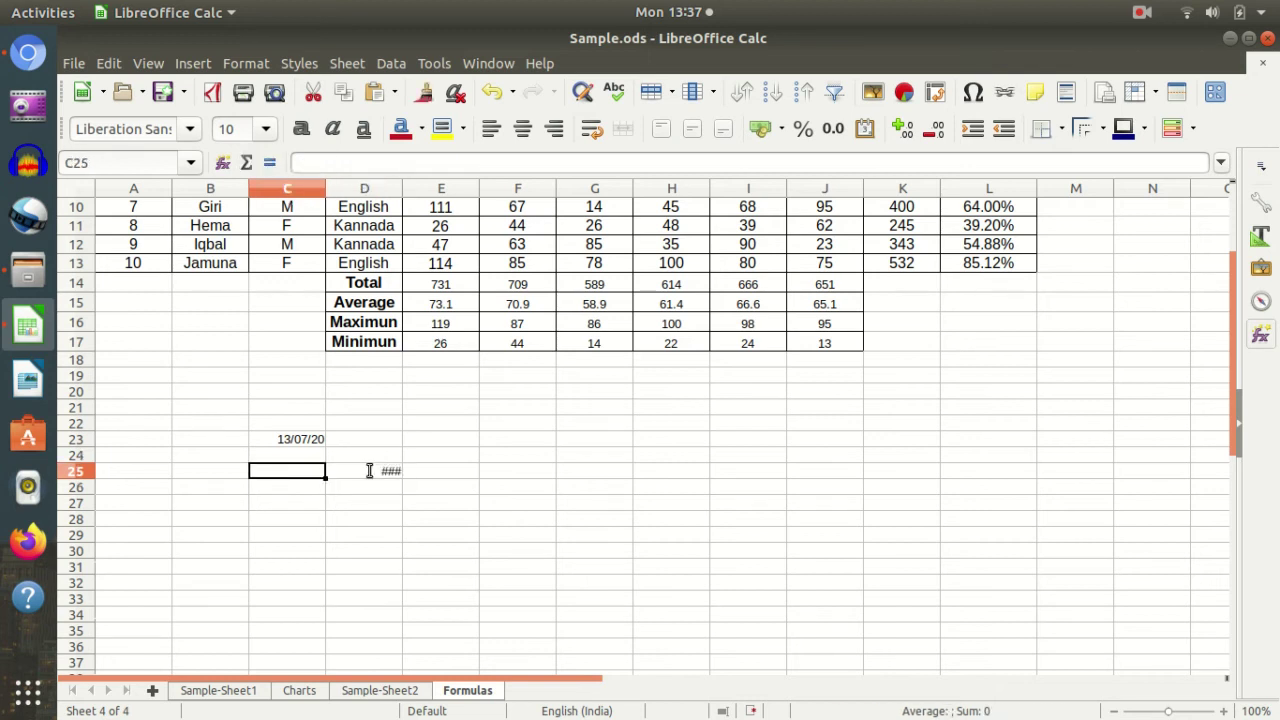
text(=no)
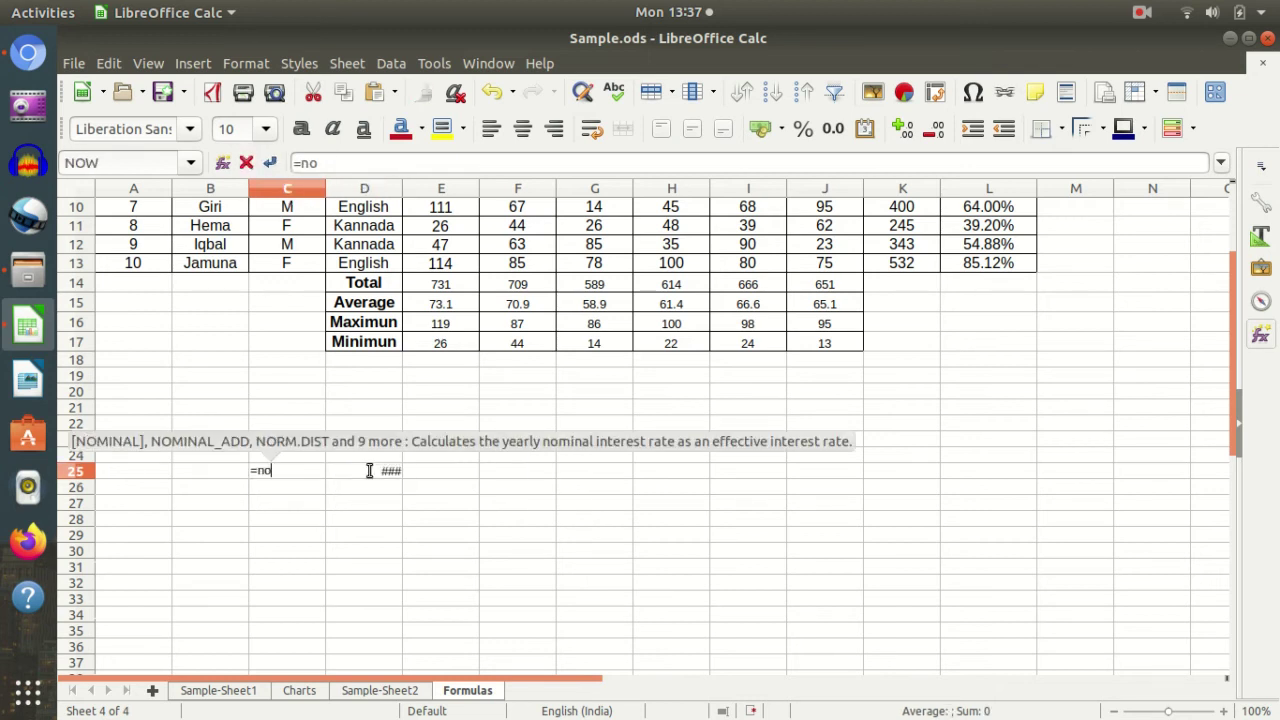
text(w())
key(Return)
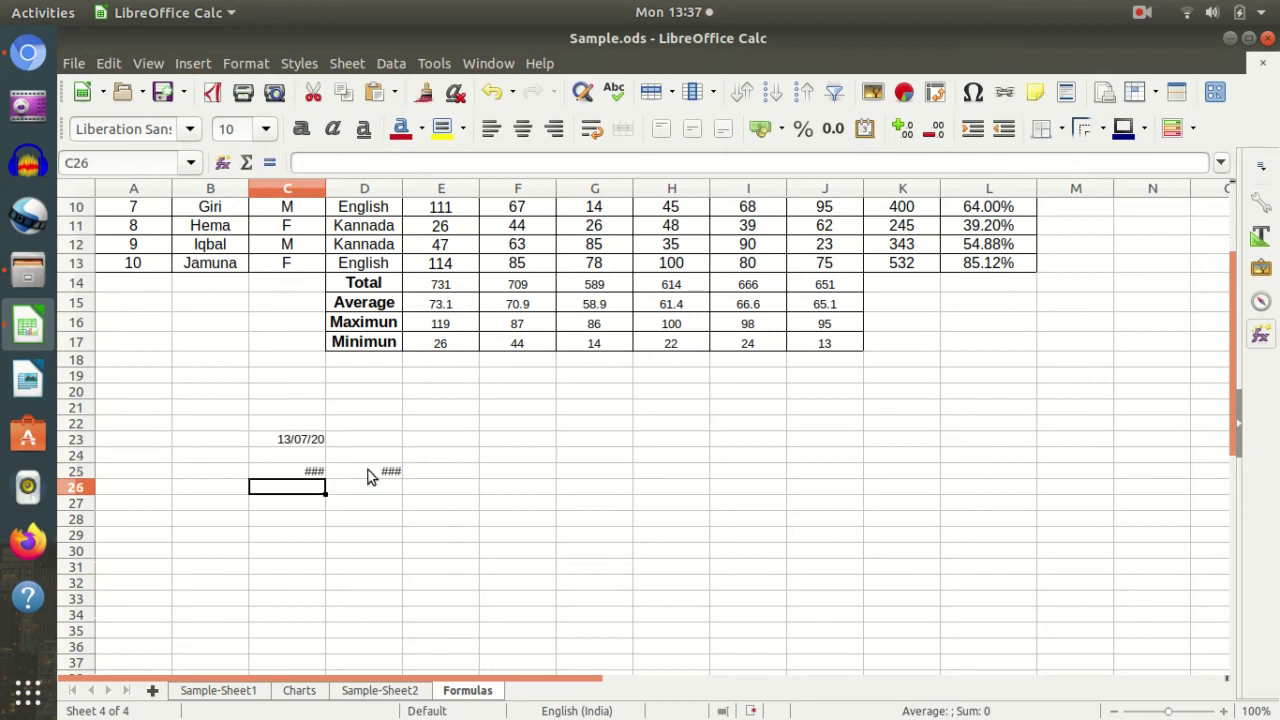
key(Up)
- Enter =NOW() in cell C22
click(259, 422)
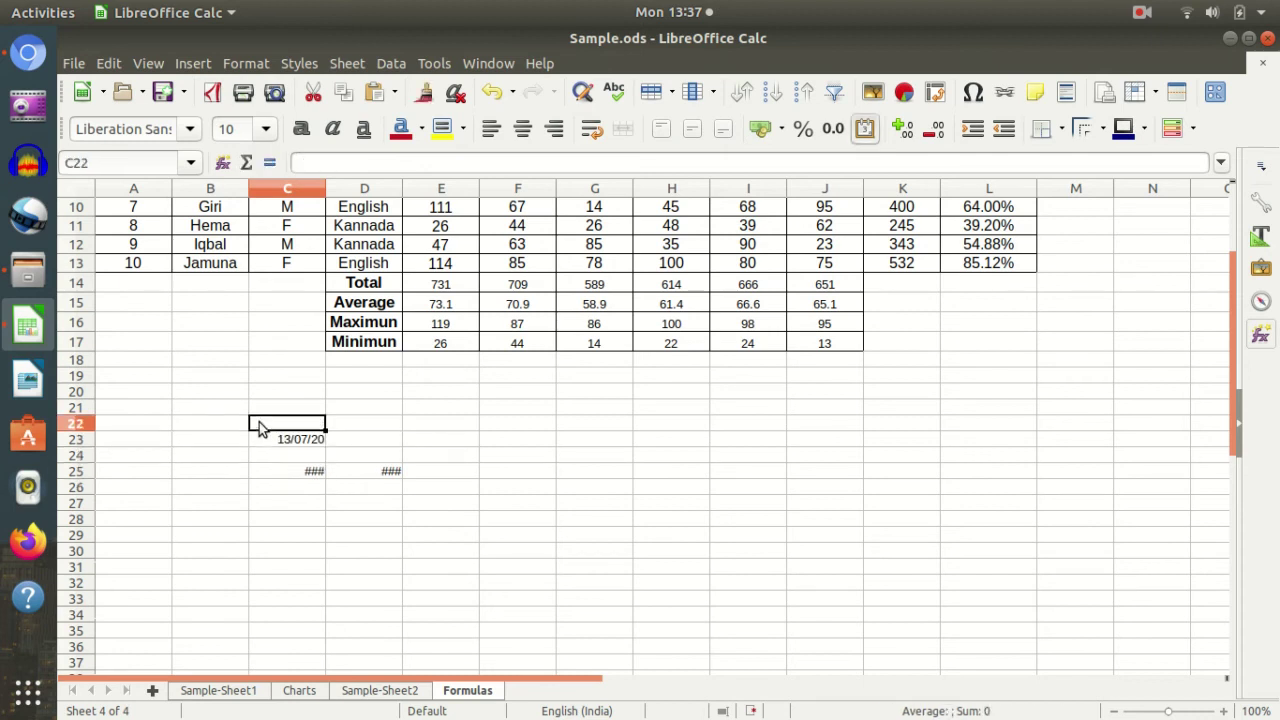
text(=)
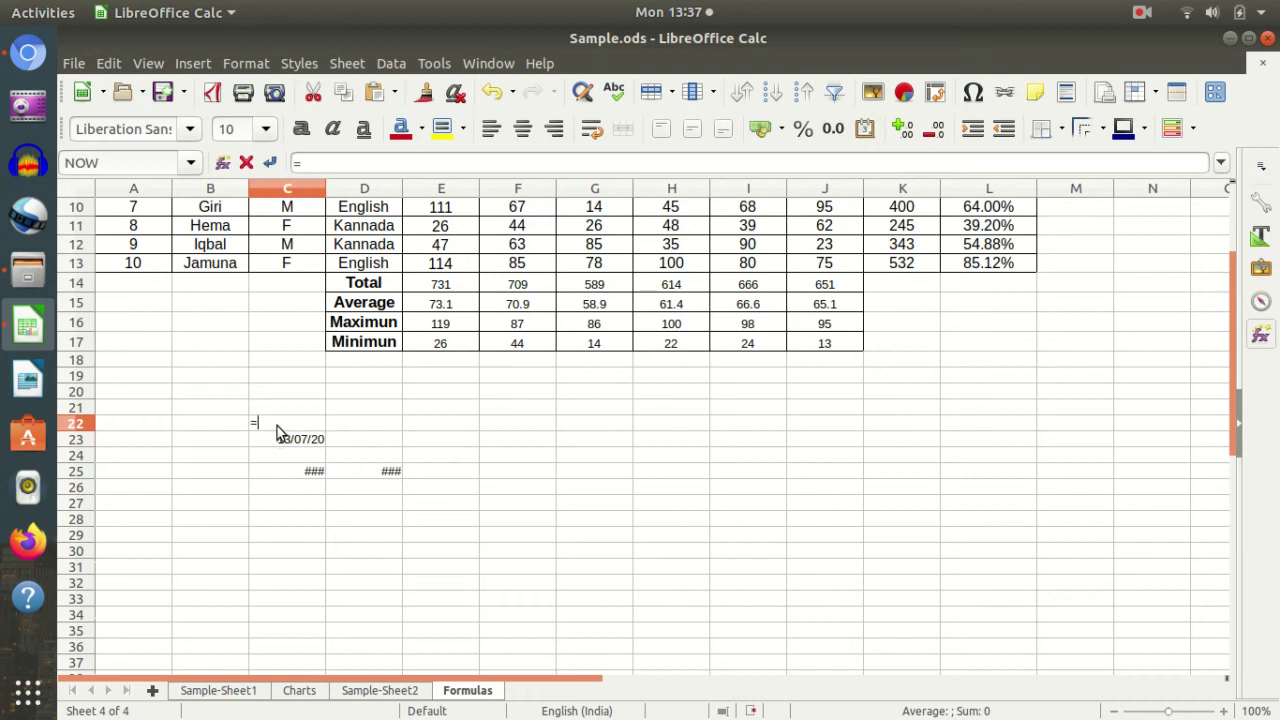
text(NOW)
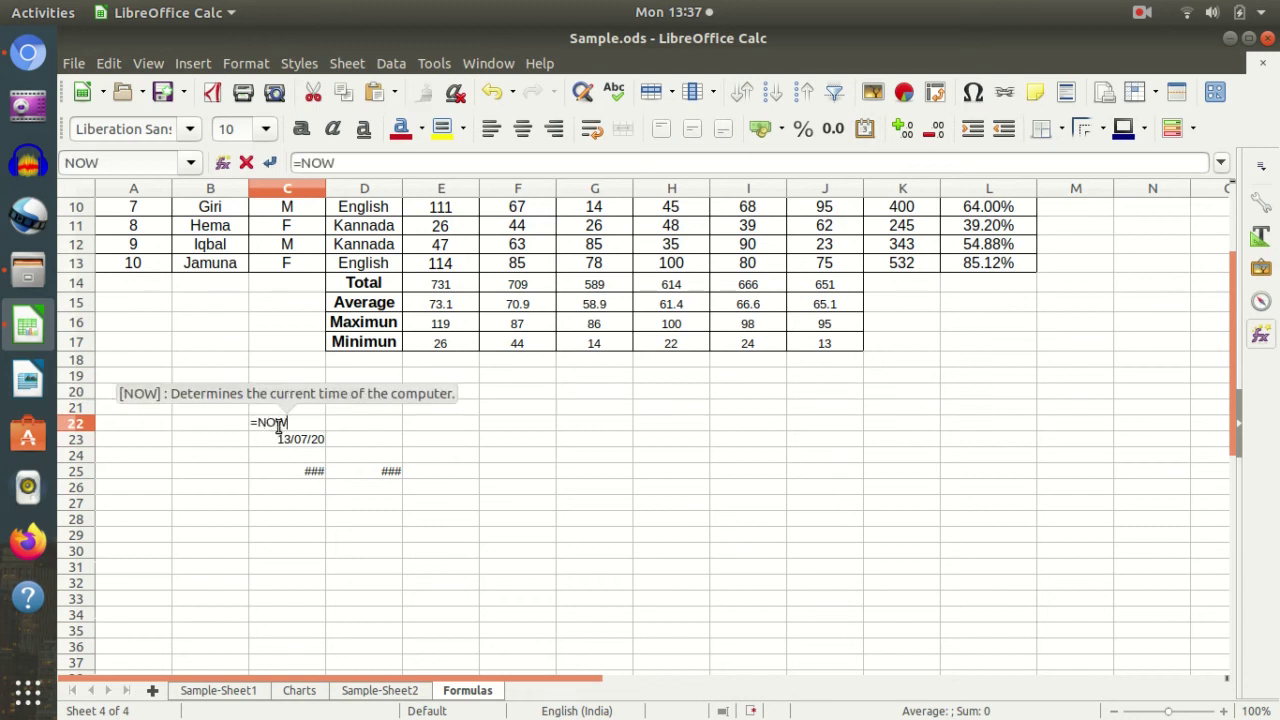
text(())
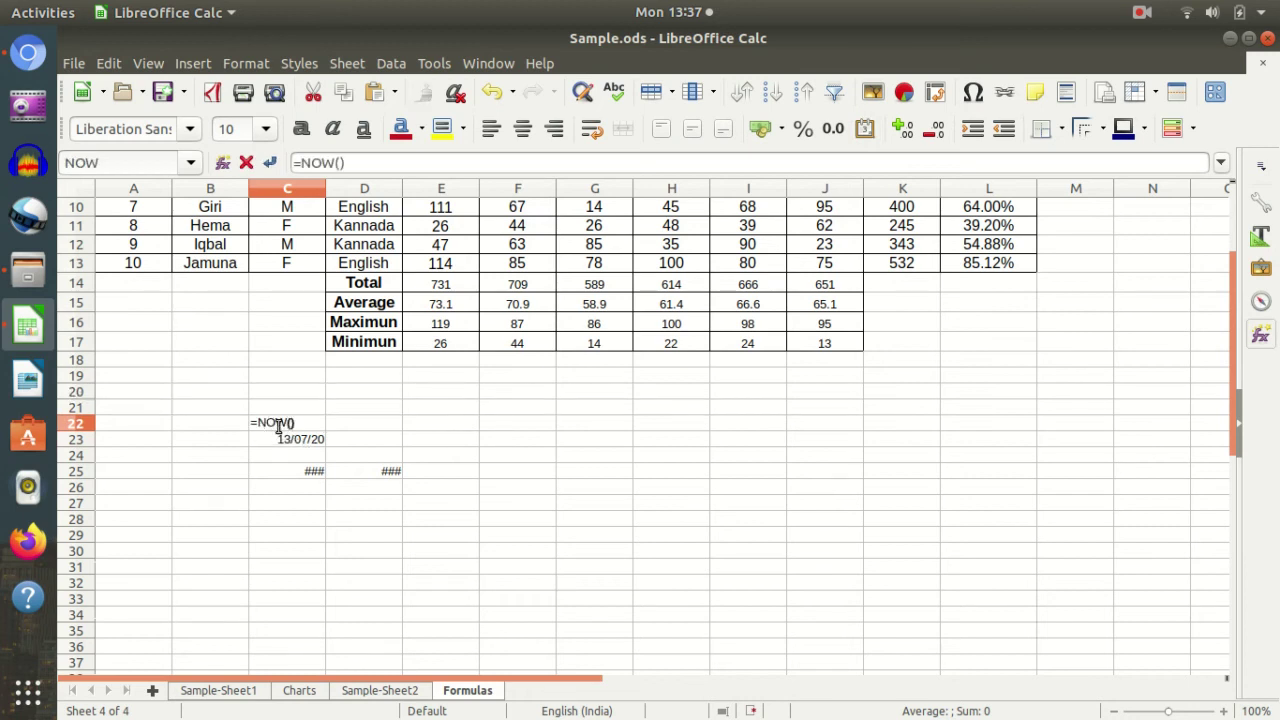
key(Return)
click(279, 424)
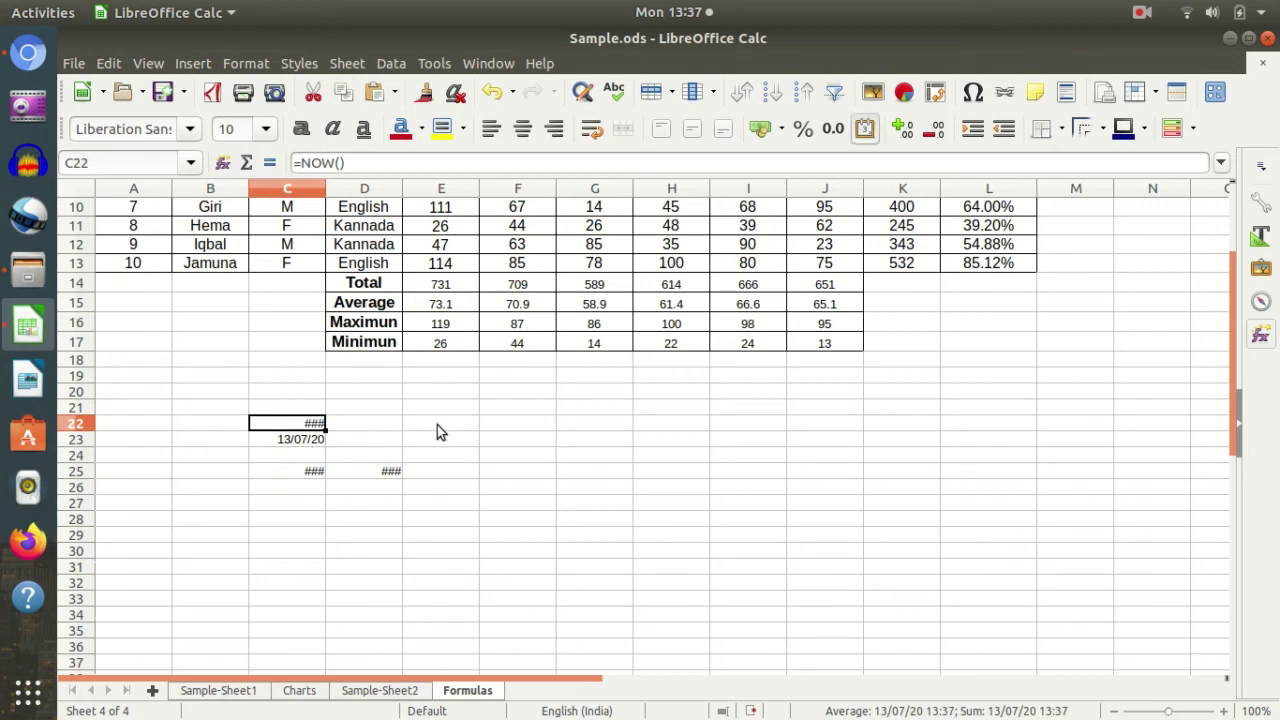
- Clear the NOW formulas from C25 and D25
click(349, 551)
click(298, 474)
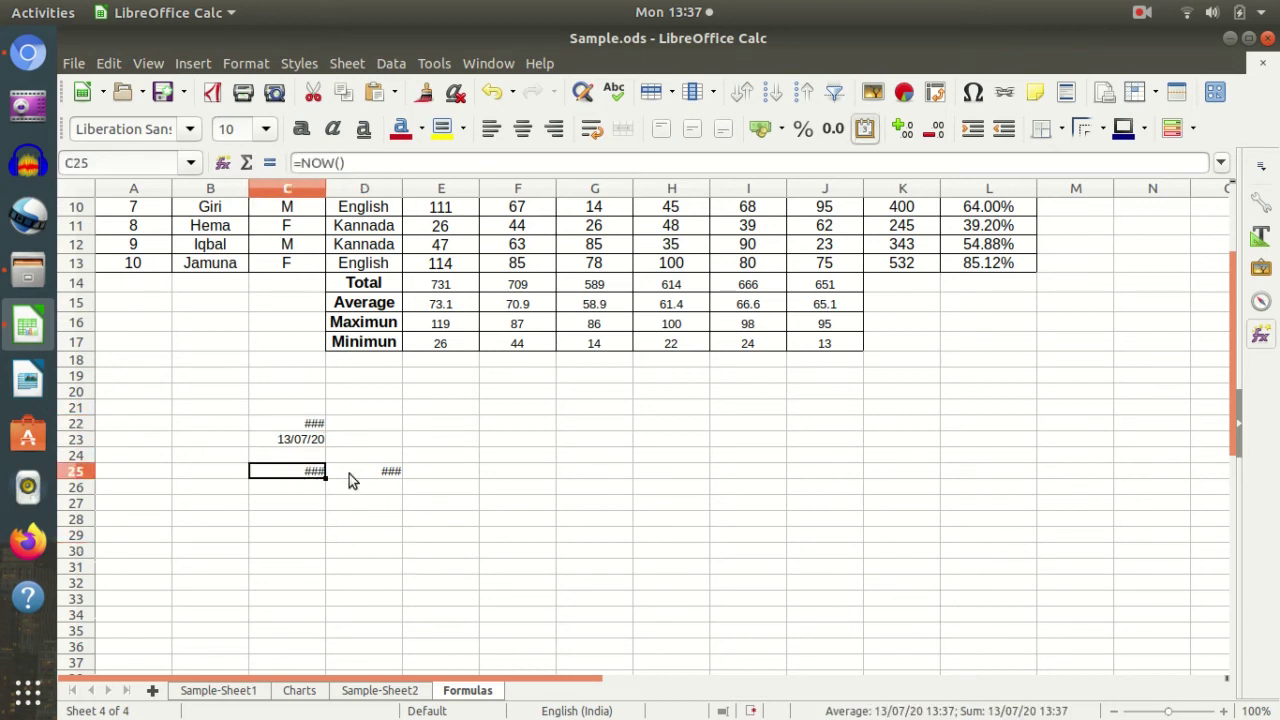
key(Delete)
click(385, 466)
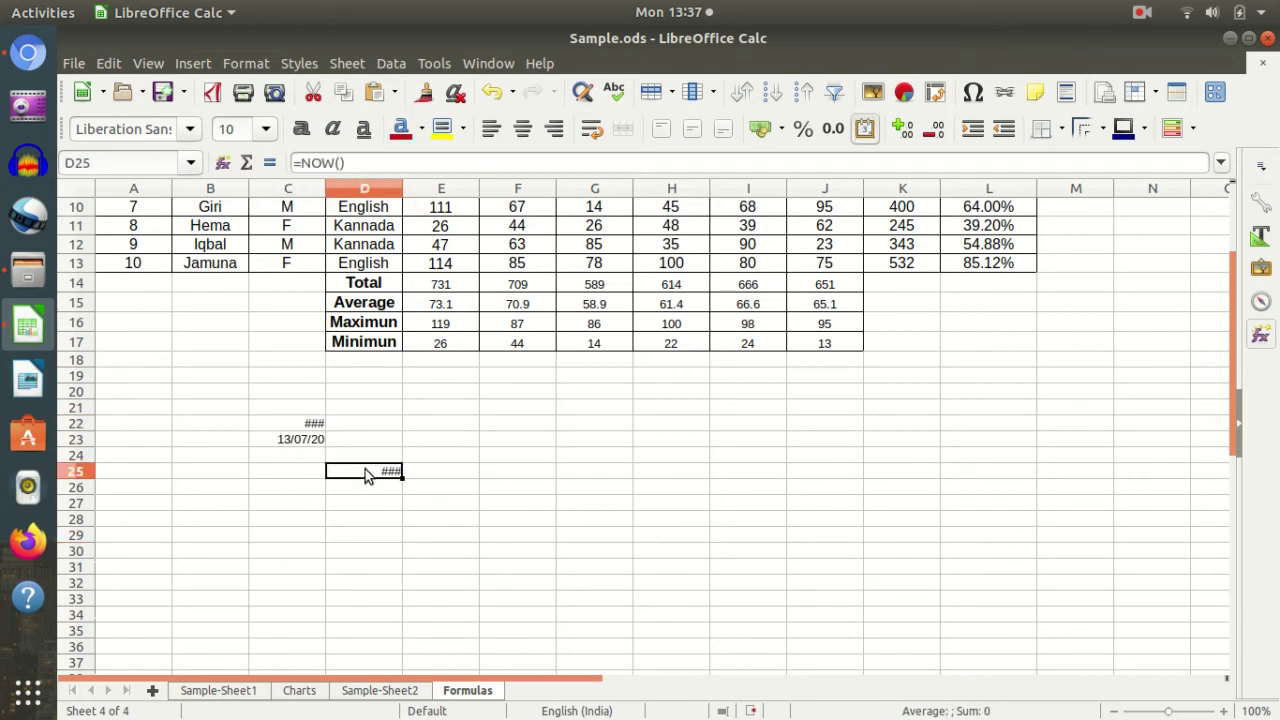
key(Delete)
- Try =now() in A23, then clear the NOW formulas from A23 and C22
click(140, 438)
double_click(140, 438)
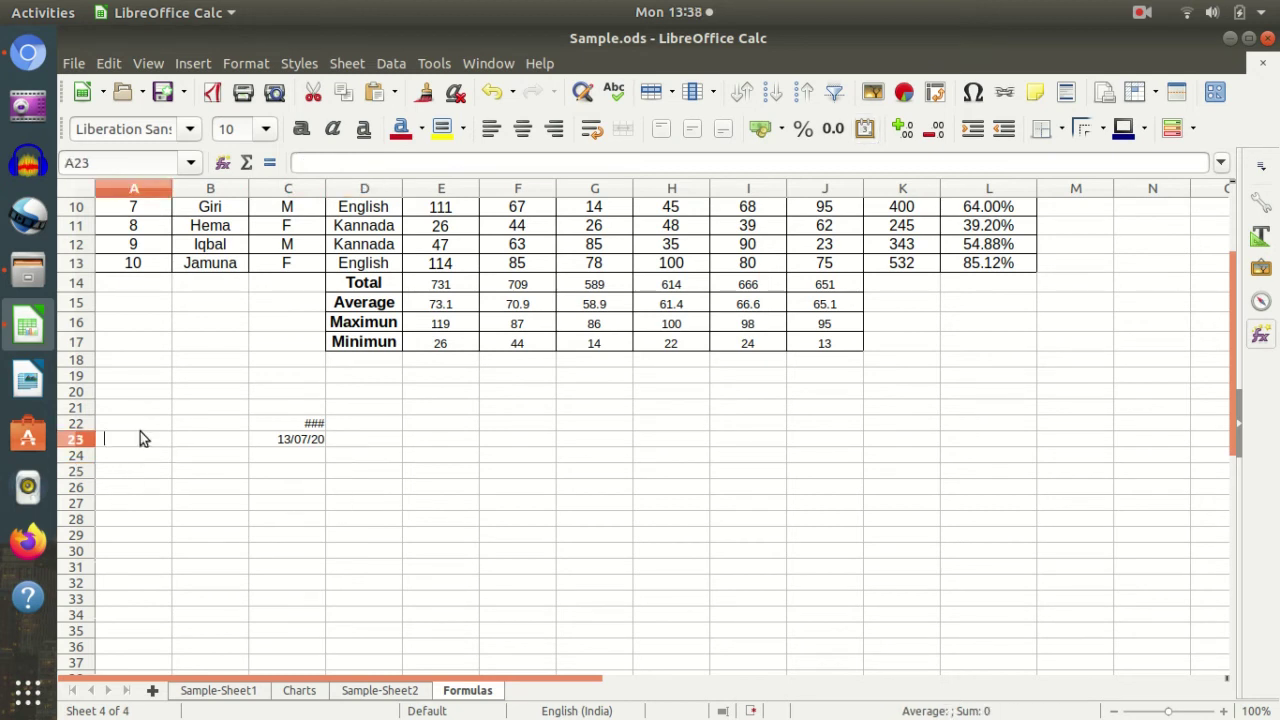
text(=now())
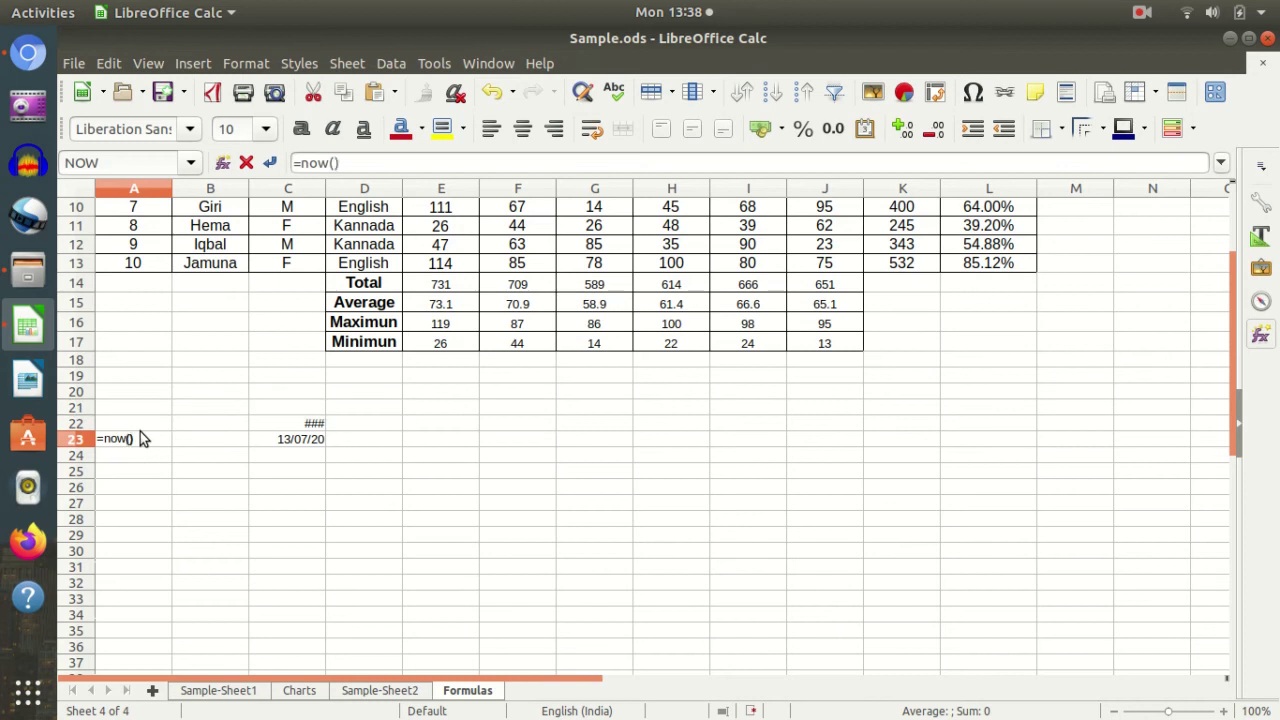
key(Return)
key(Right)
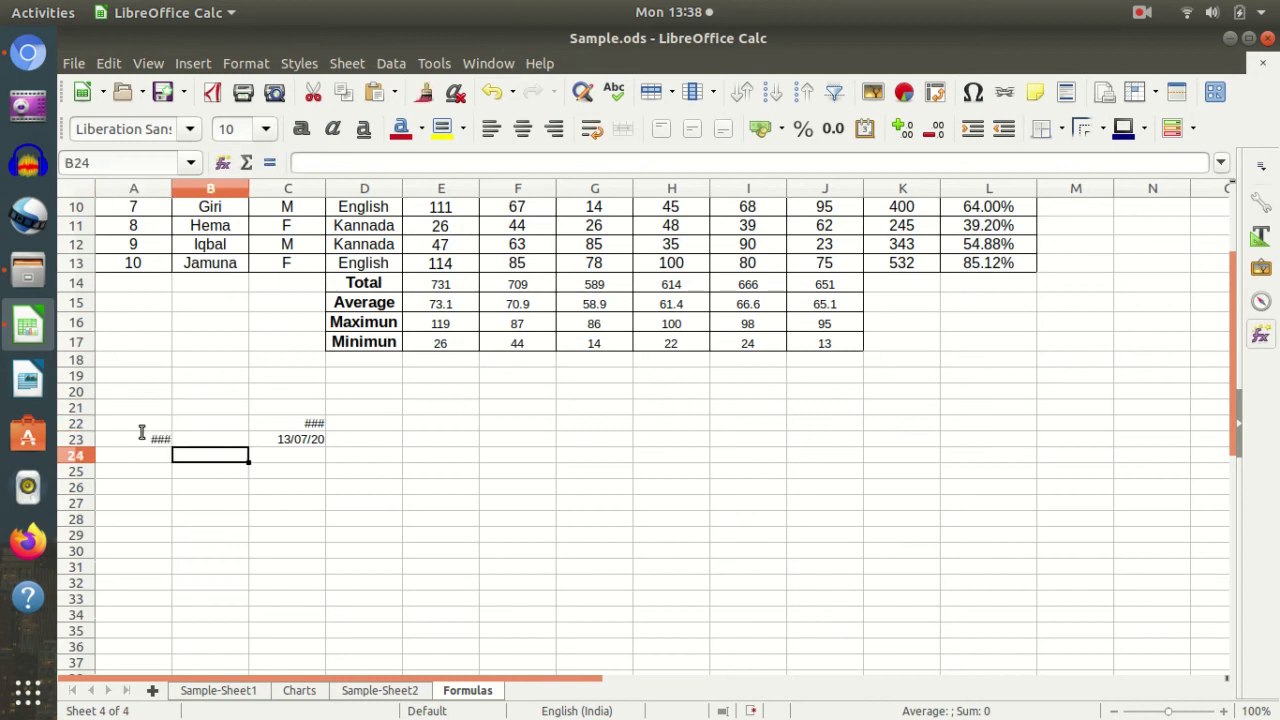
click(148, 439)
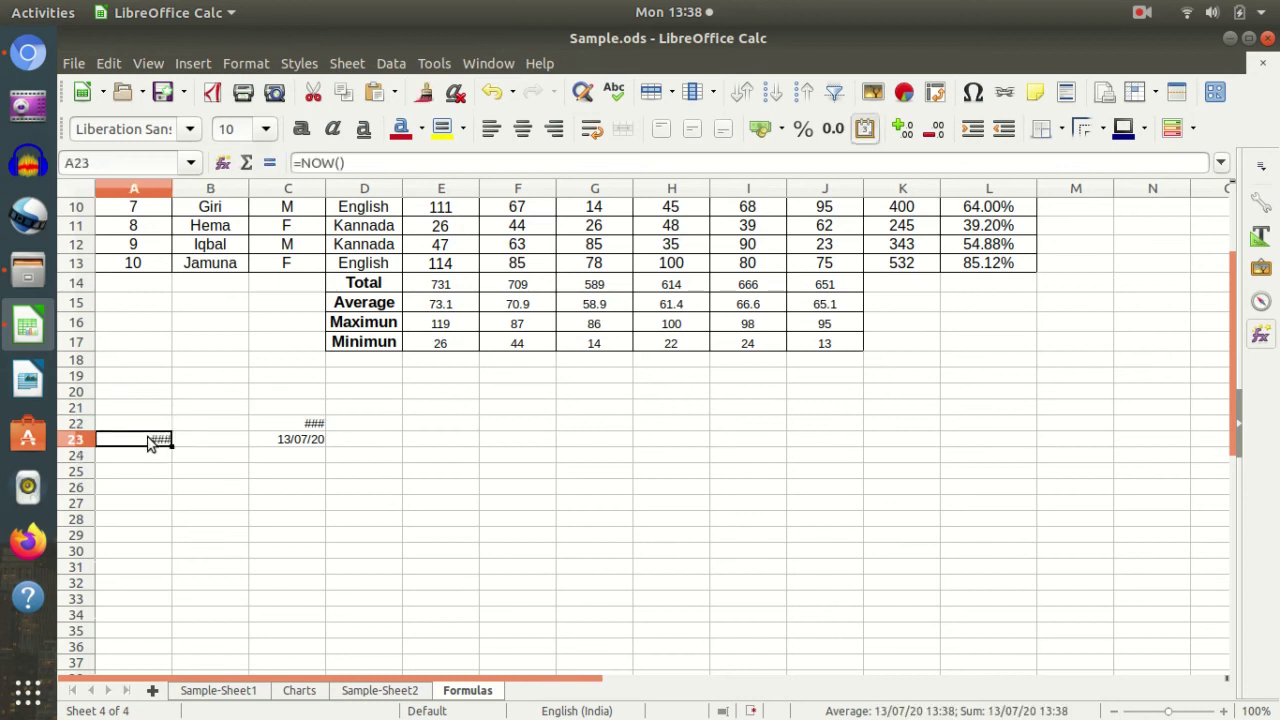
key(Delete)
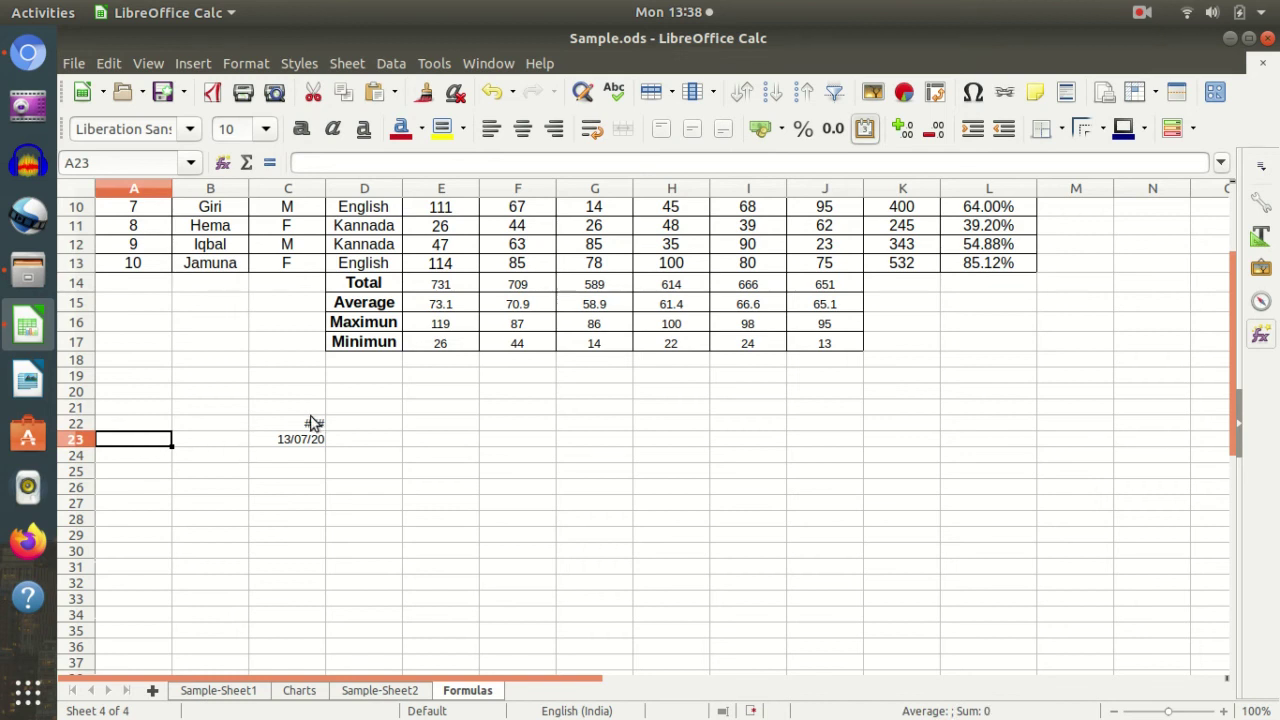
click(312, 423)
key(Delete)
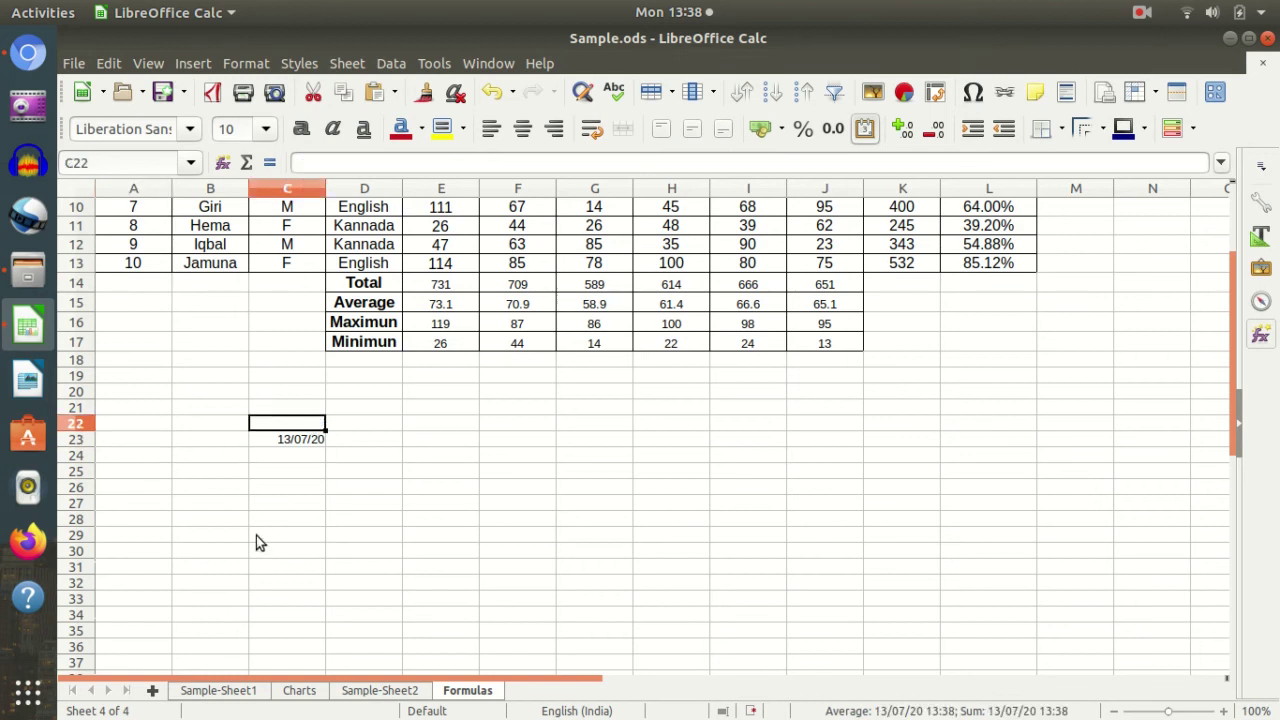
- Enter =now() in cell B24, correcting the mistyped parentheses
click(206, 488)
click(200, 454)
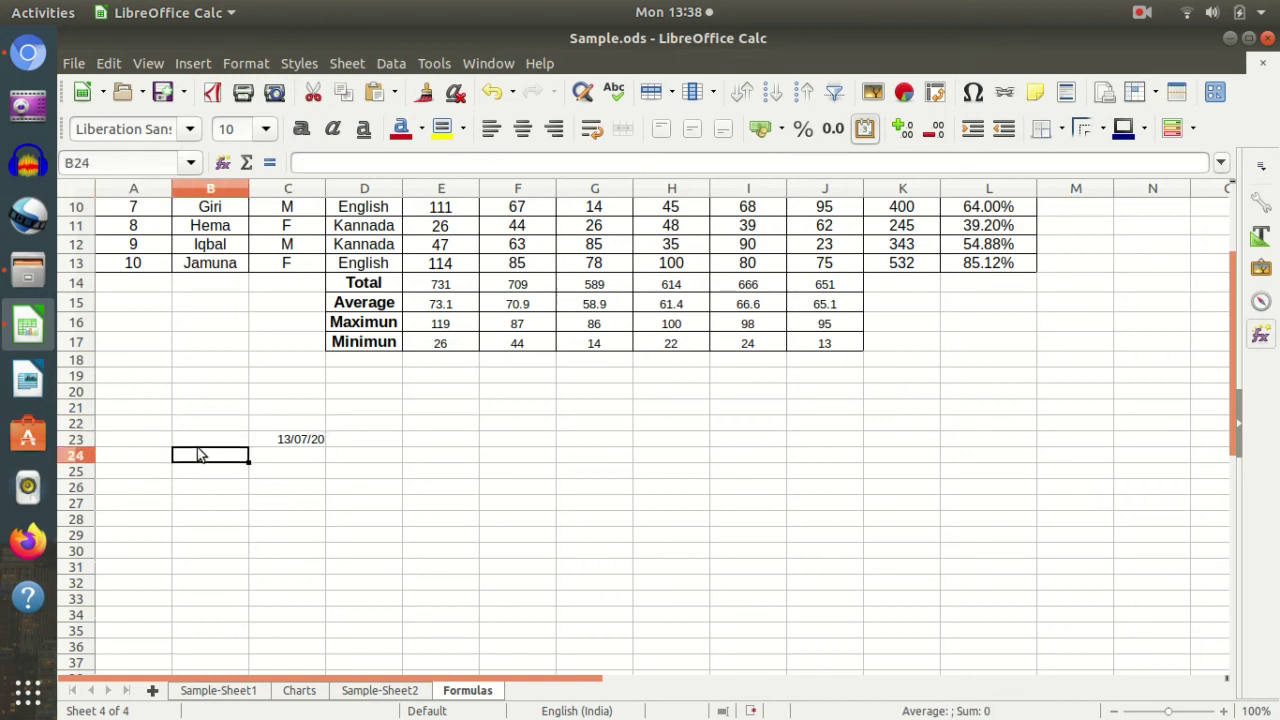
text(=n)
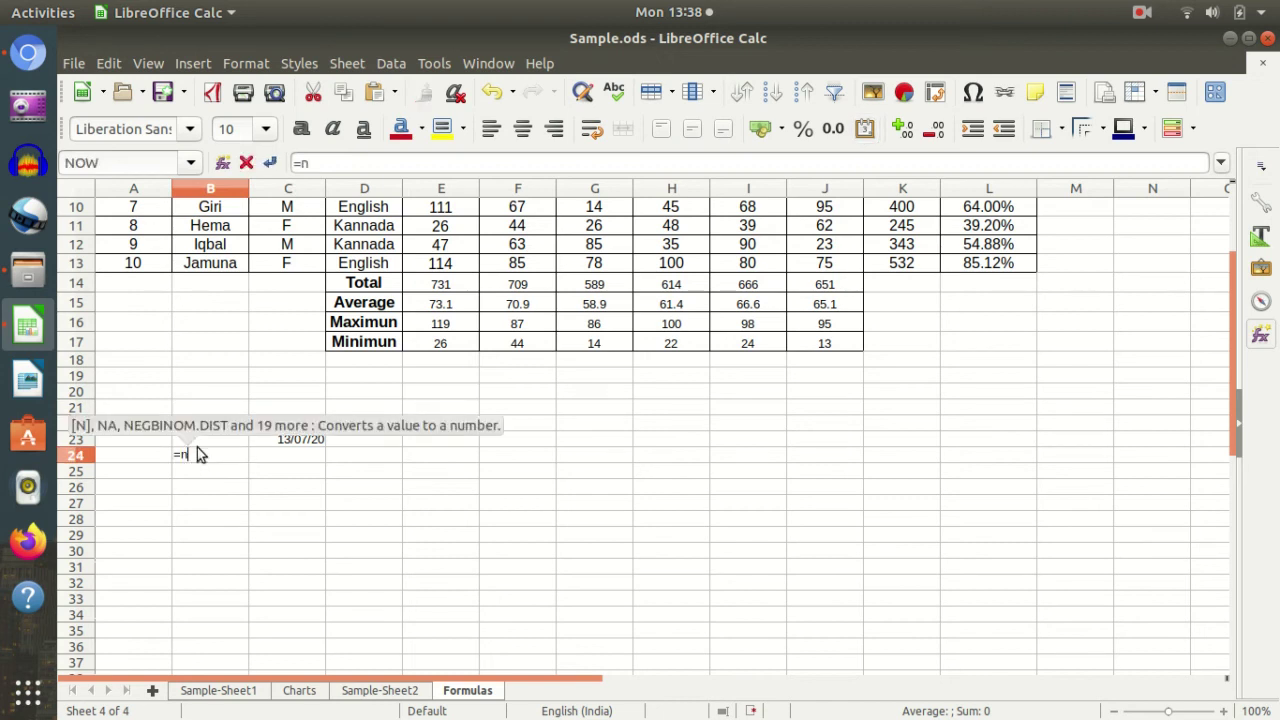
text(ow)
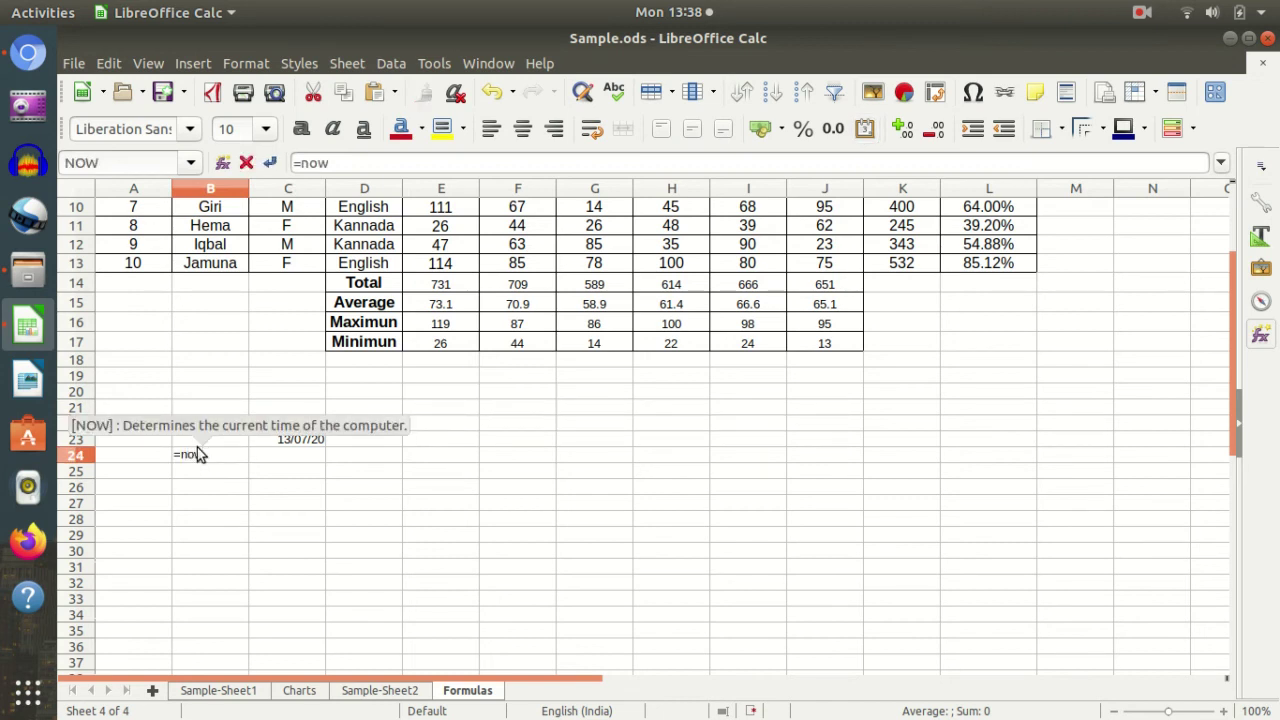
text(90)
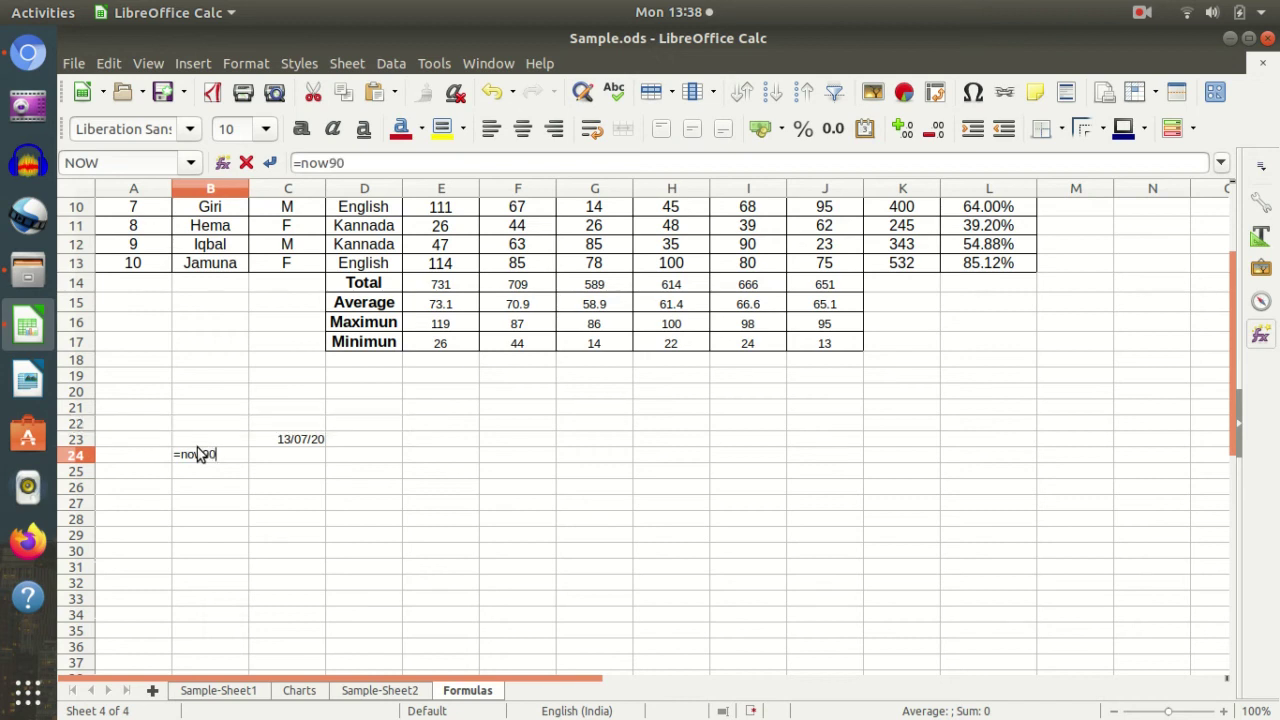
key(BackSpace)
key(BackSpace)
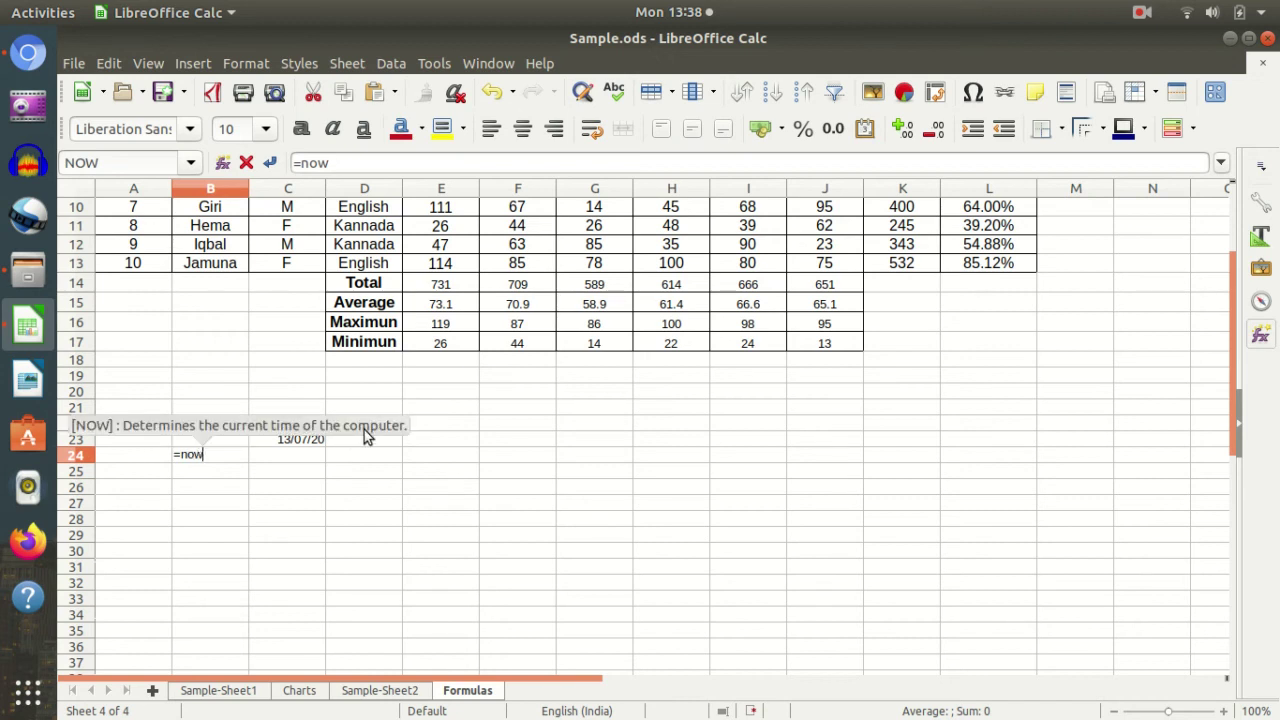
text(())
key(Return)
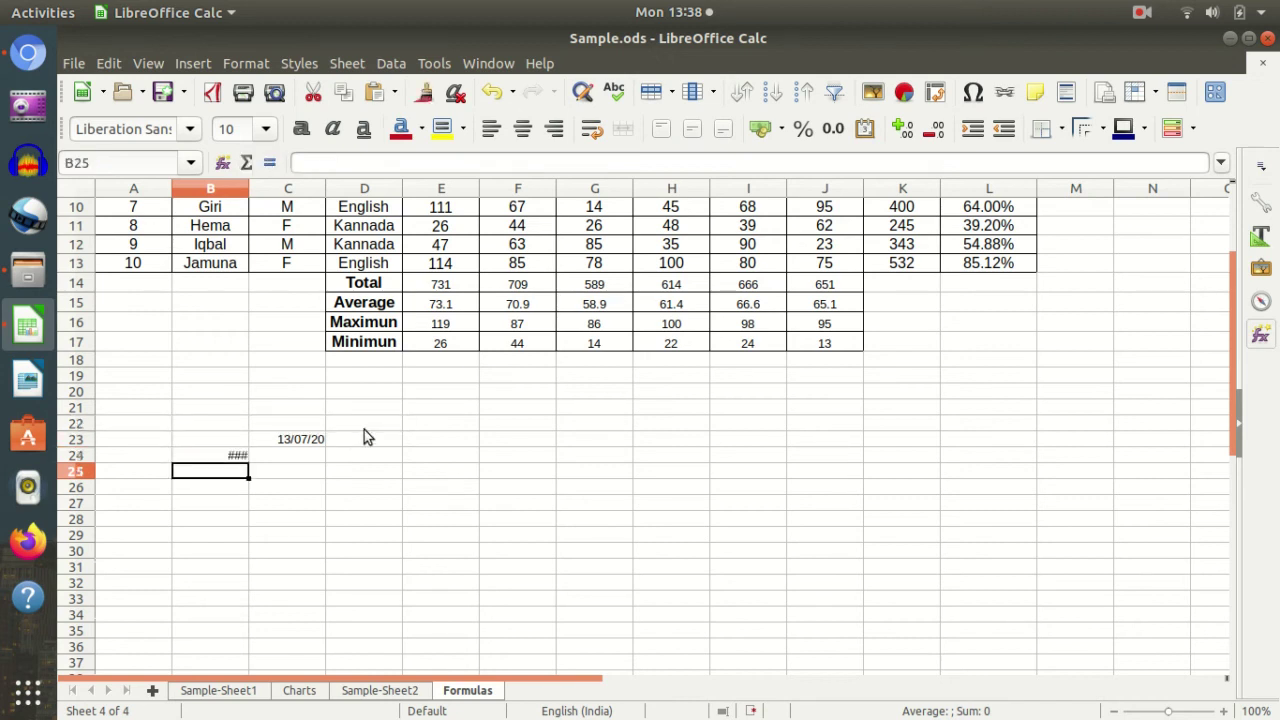
key(Up)
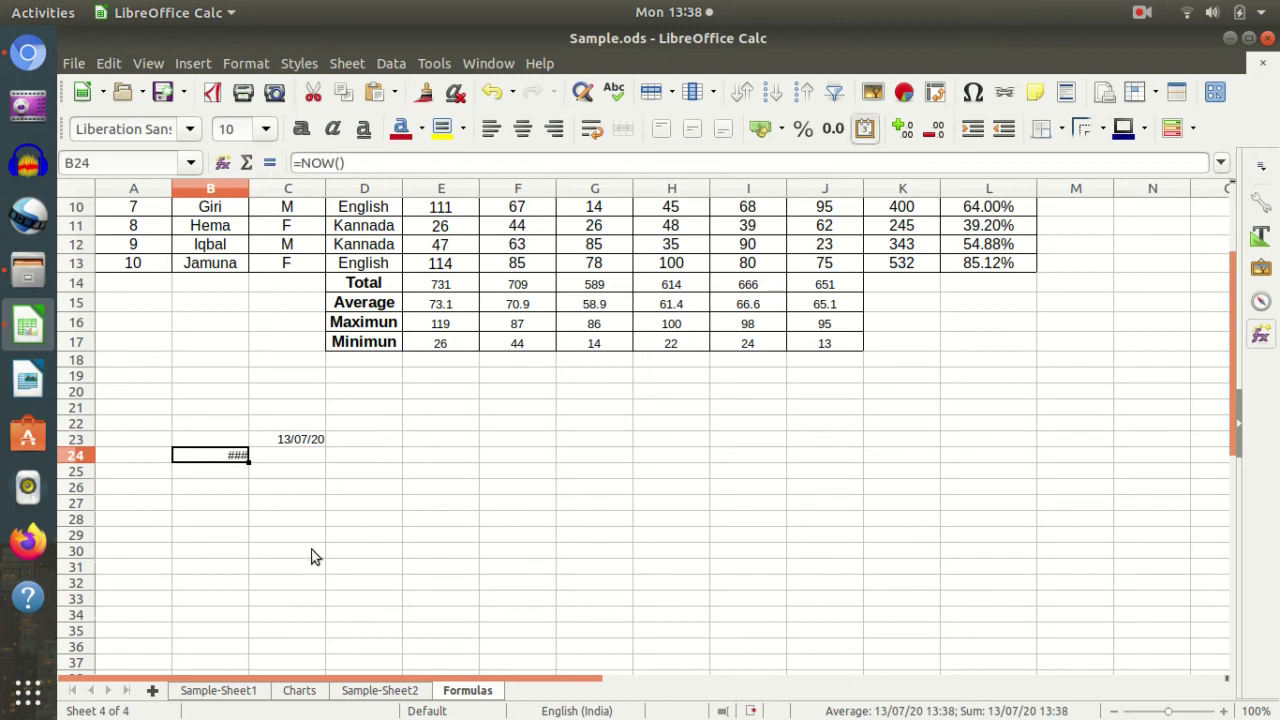
- Check C23's DATE formula and clear the NOW formula from B24
click(303, 423)
click(306, 437)
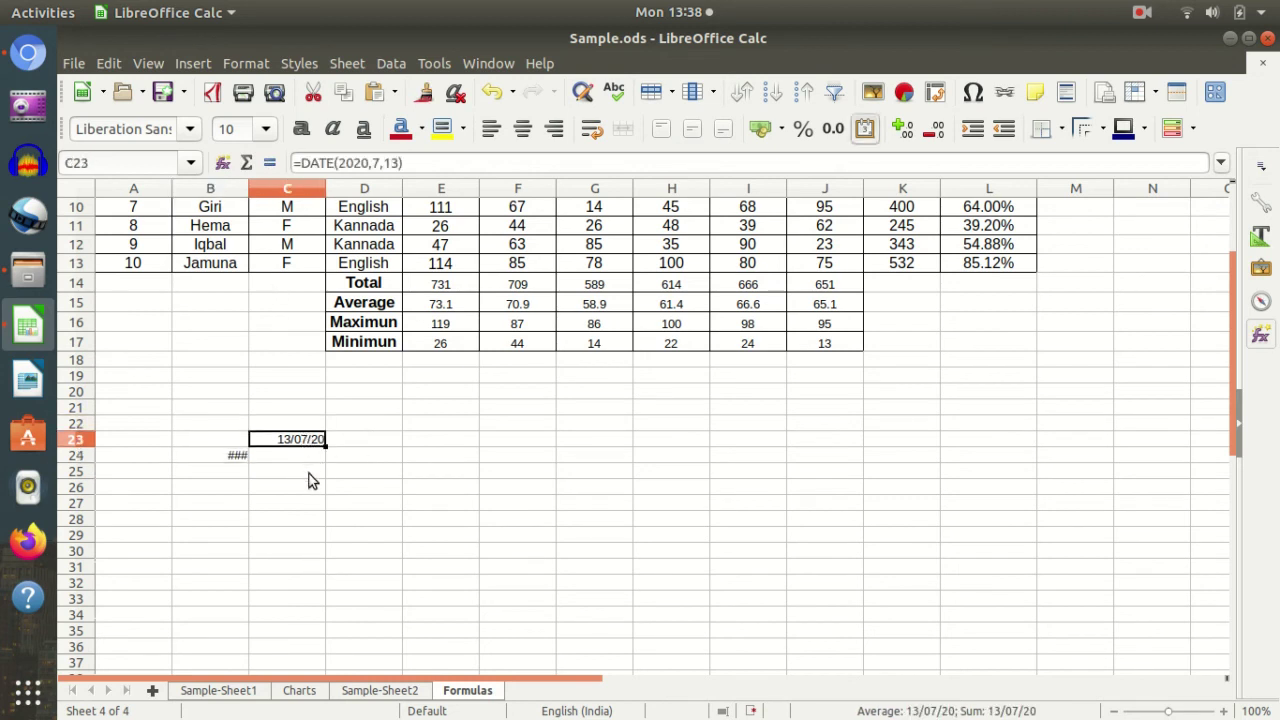
key(Left)
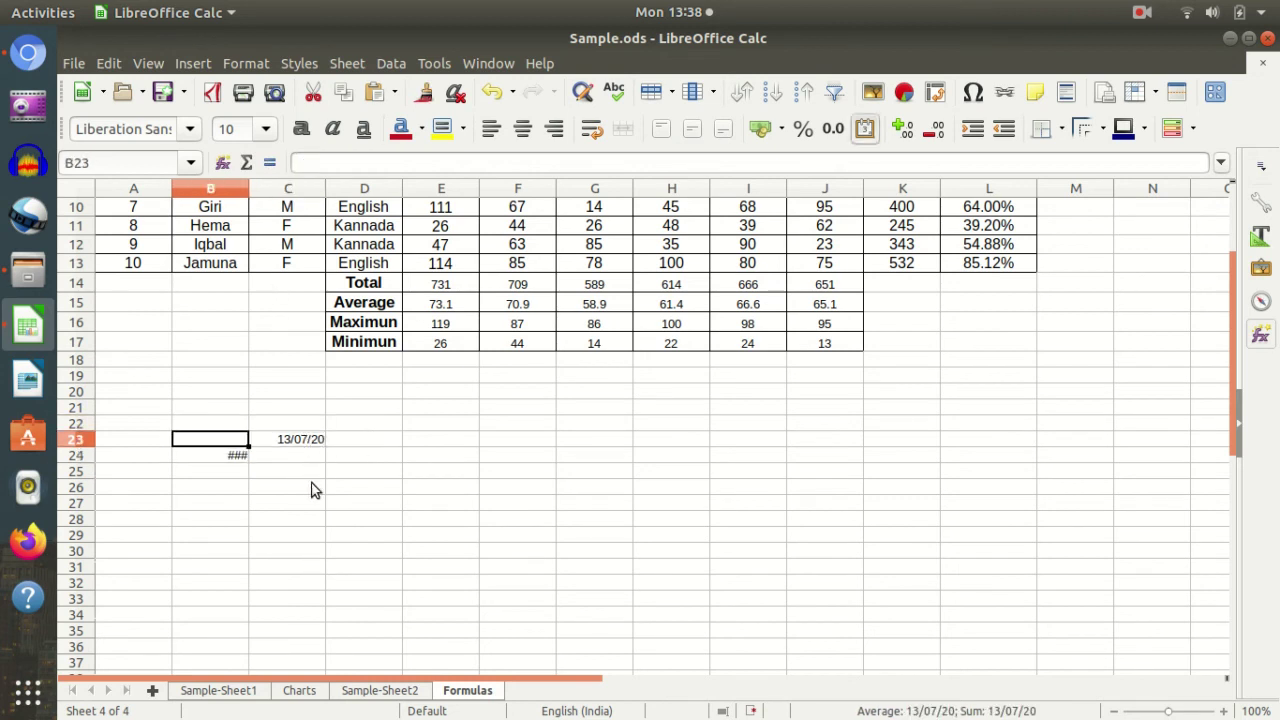
key(Down)
key(Delete)
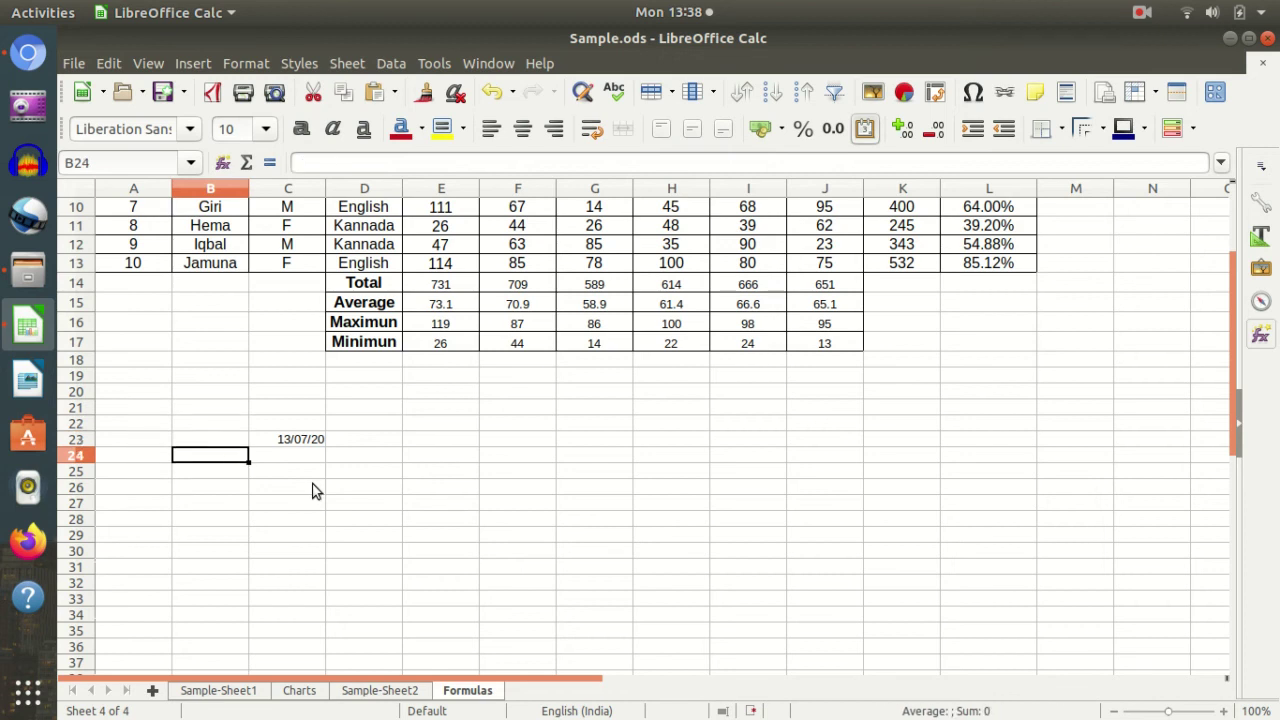
- Open the Functions sidebar, read IF's description, and browse Database and Financial functions
click(1261, 336)
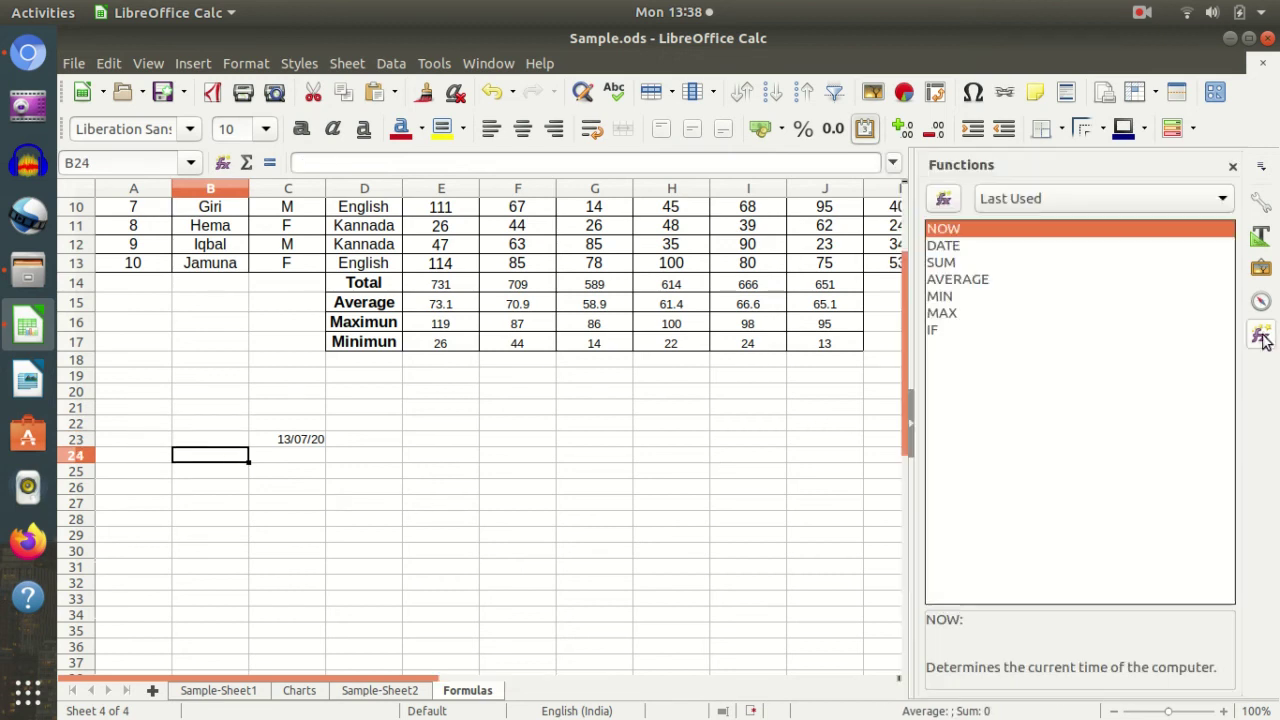
click(970, 330)
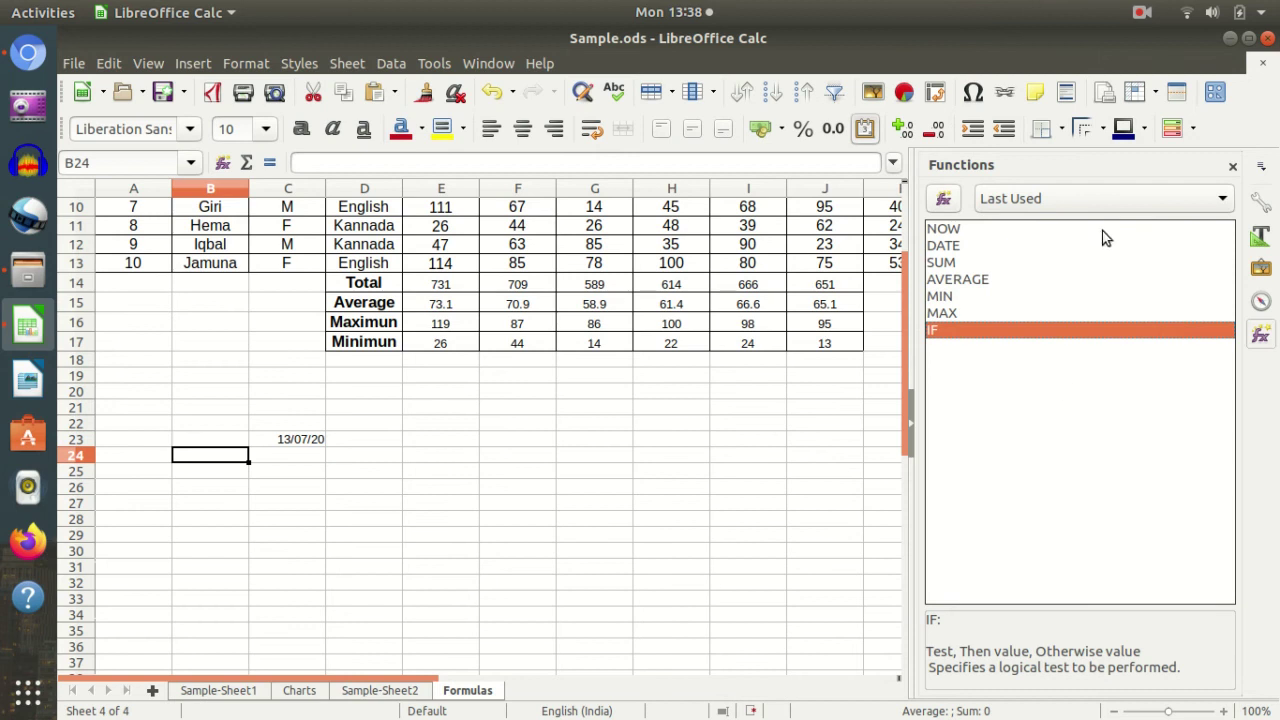
click(1092, 199)
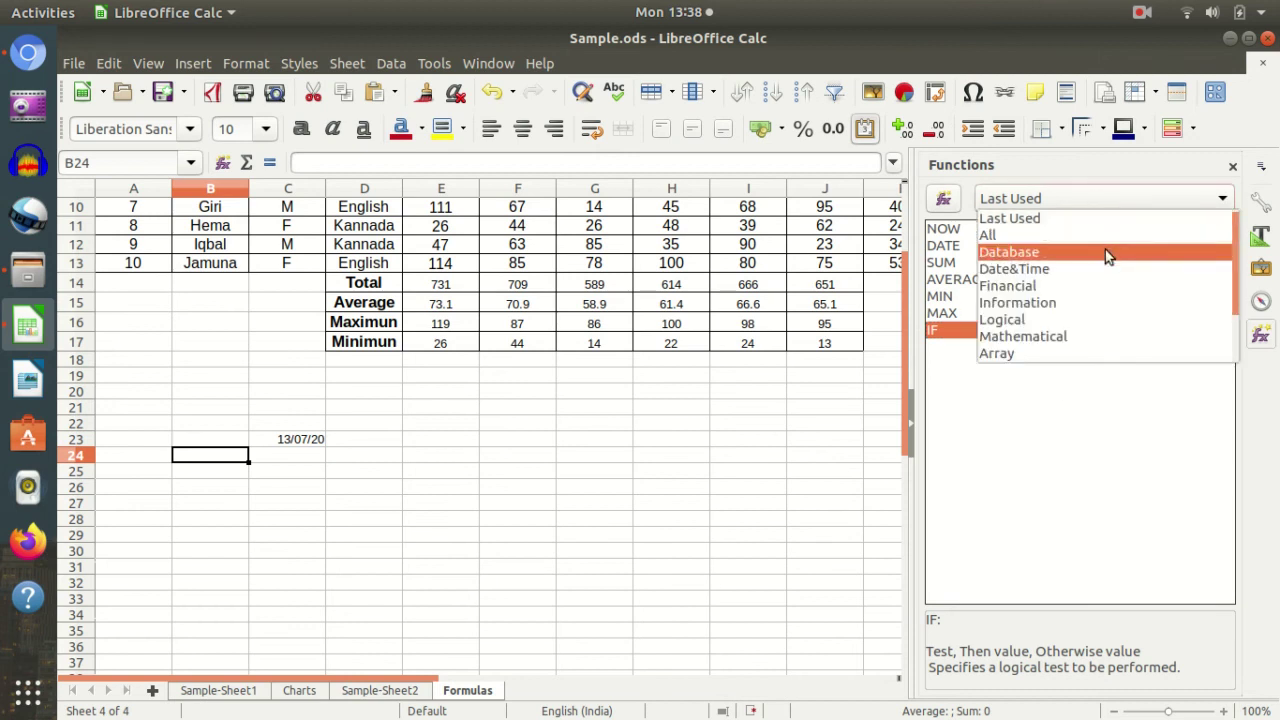
click(1105, 251)
click(1081, 201)
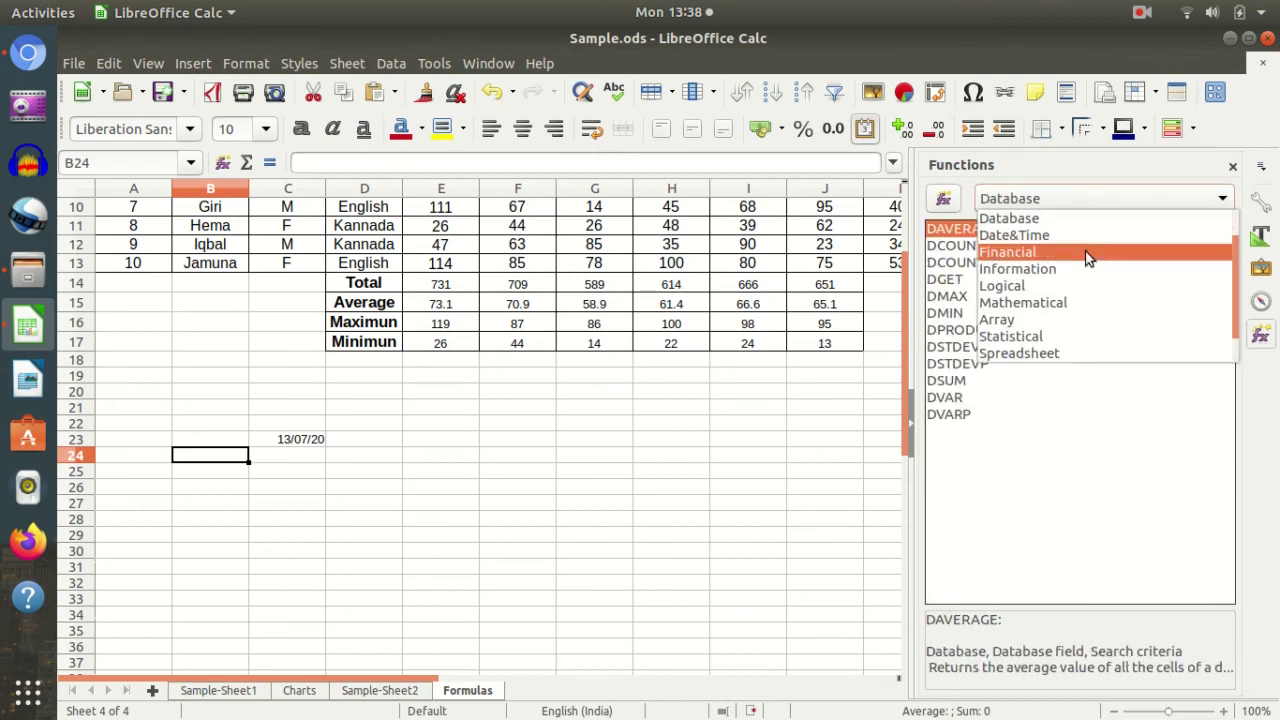
click(1088, 252)
scroll(1063, 274, down, 5)
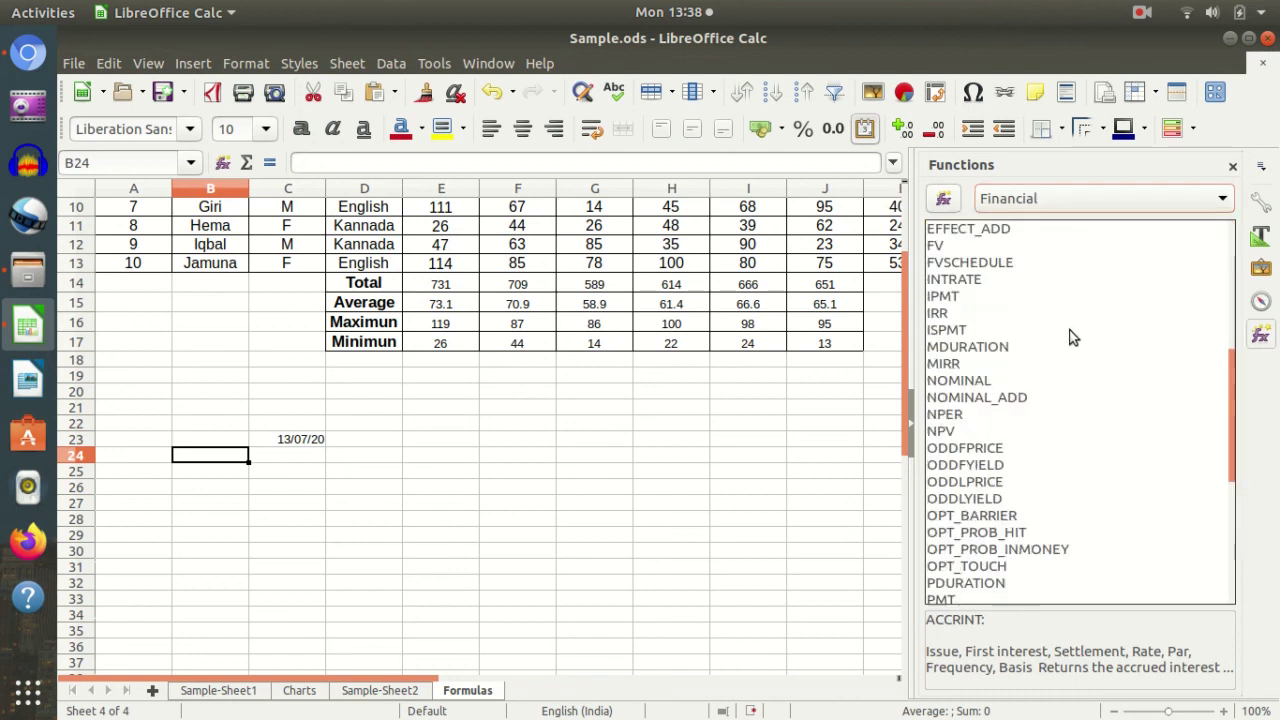
scroll(1068, 337, down, 5)
scroll(1070, 340, up, 6)
scroll(1064, 326, up, 2)
- Browse the Mathematical and Statistical function lists
click(1086, 205)
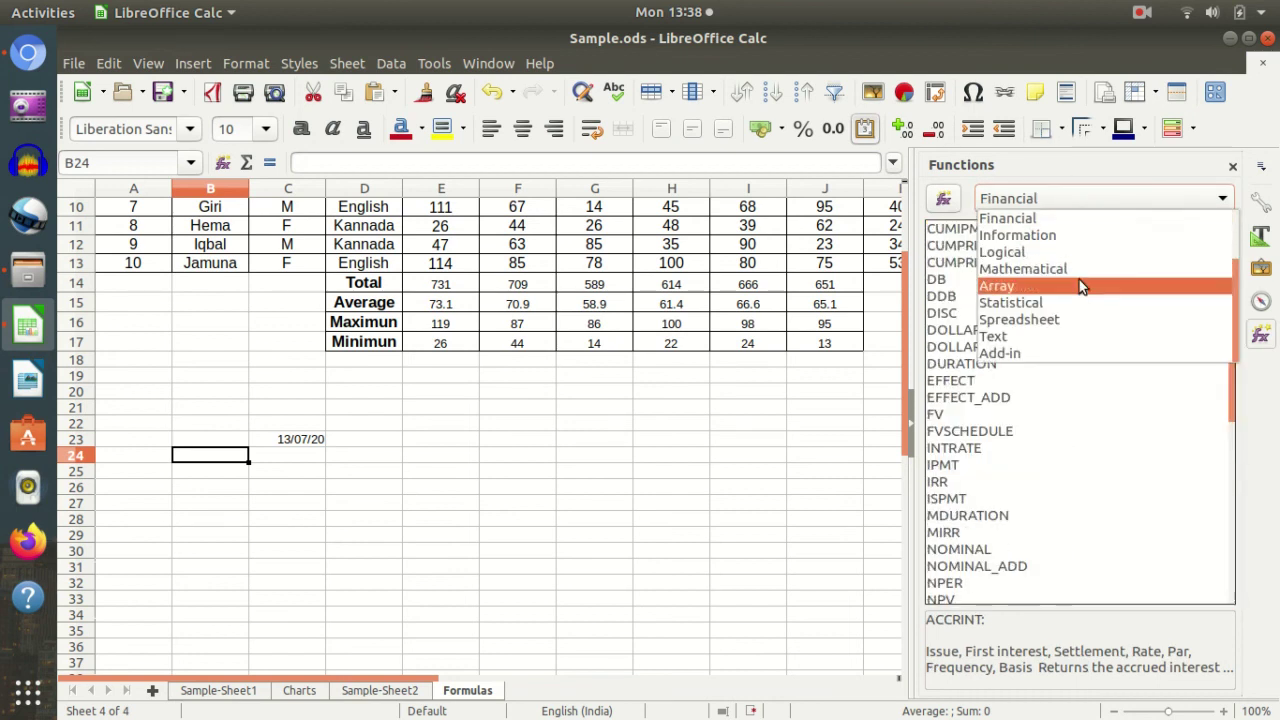
click(1076, 268)
scroll(1100, 340, down, 10)
scroll(1103, 330, down, 10)
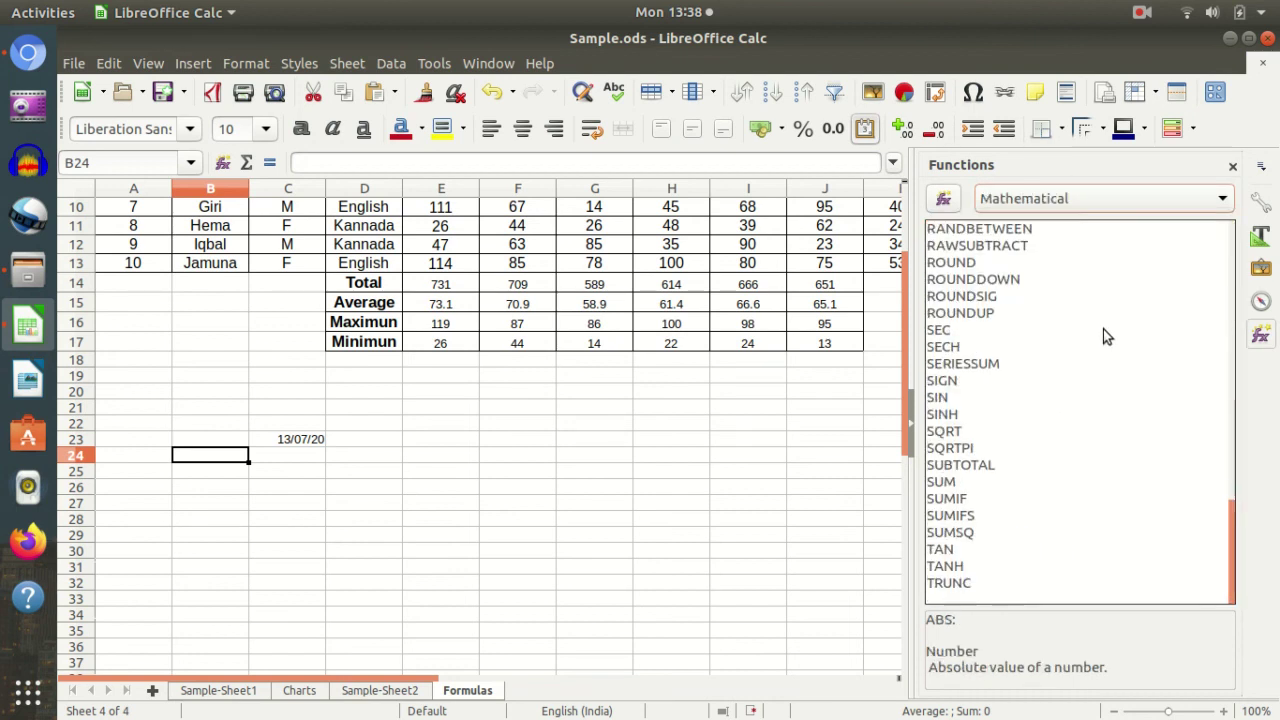
click(1088, 206)
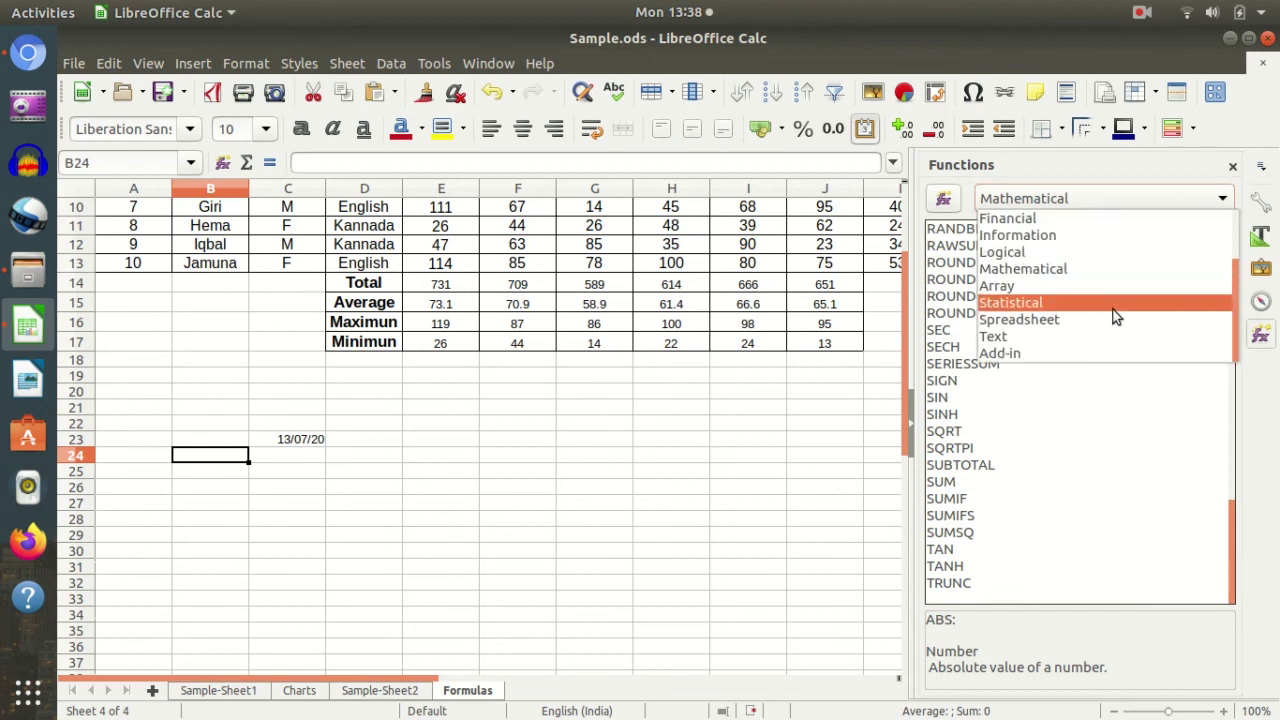
click(1115, 300)
scroll(1103, 345, down, 7)
scroll(1110, 320, down, 10)
- Browse the Text, Spreadsheet, Add-in and All function categories
click(1120, 198)
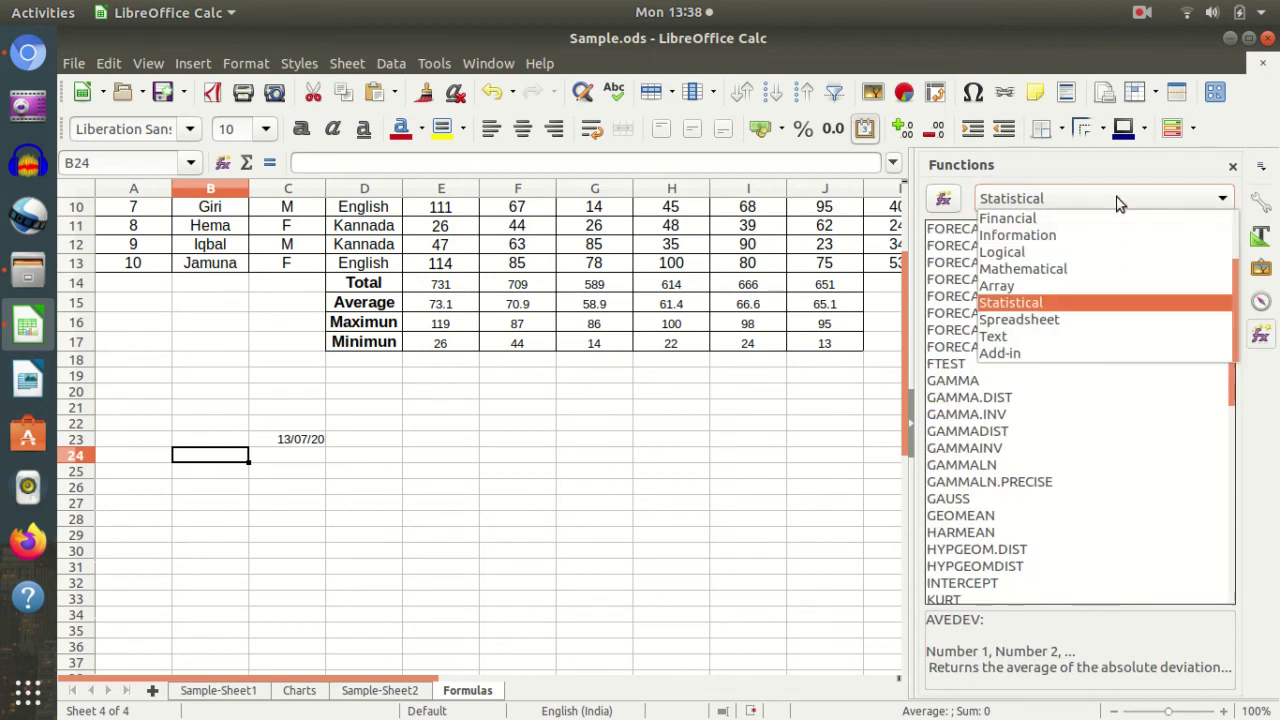
click(1103, 338)
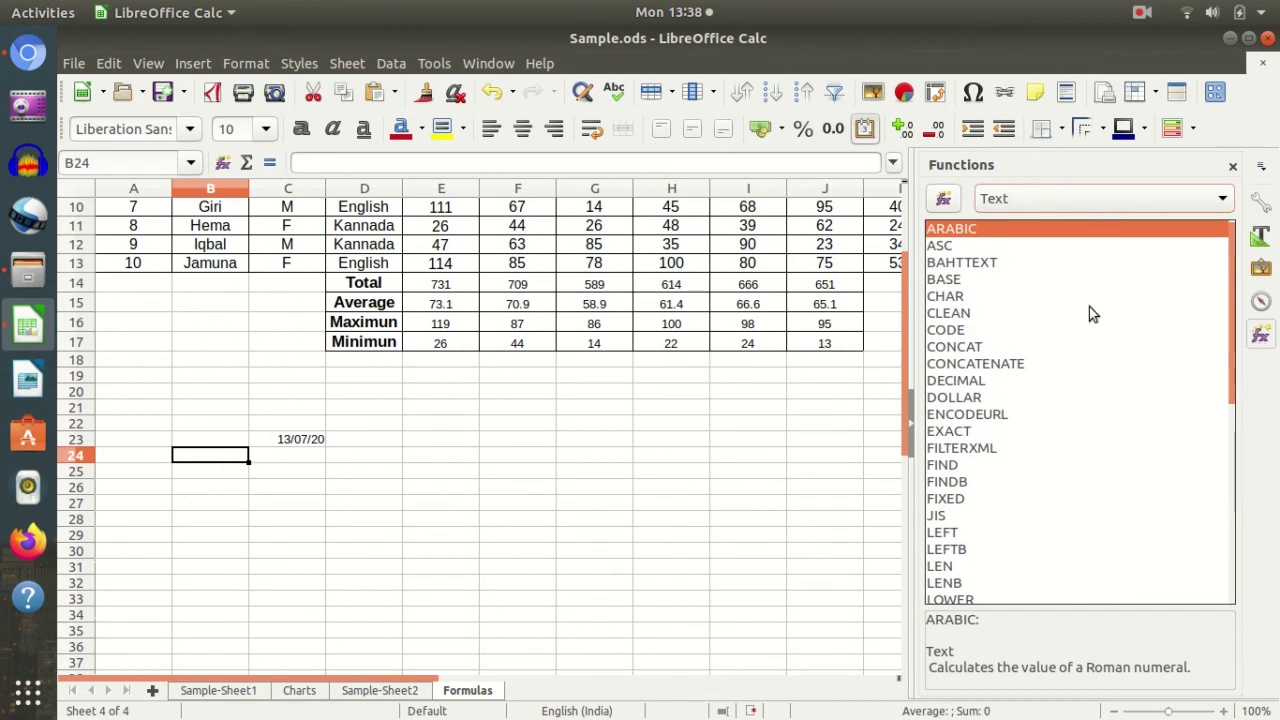
scroll(1092, 290, down, 10)
click(1100, 198)
click(1104, 319)
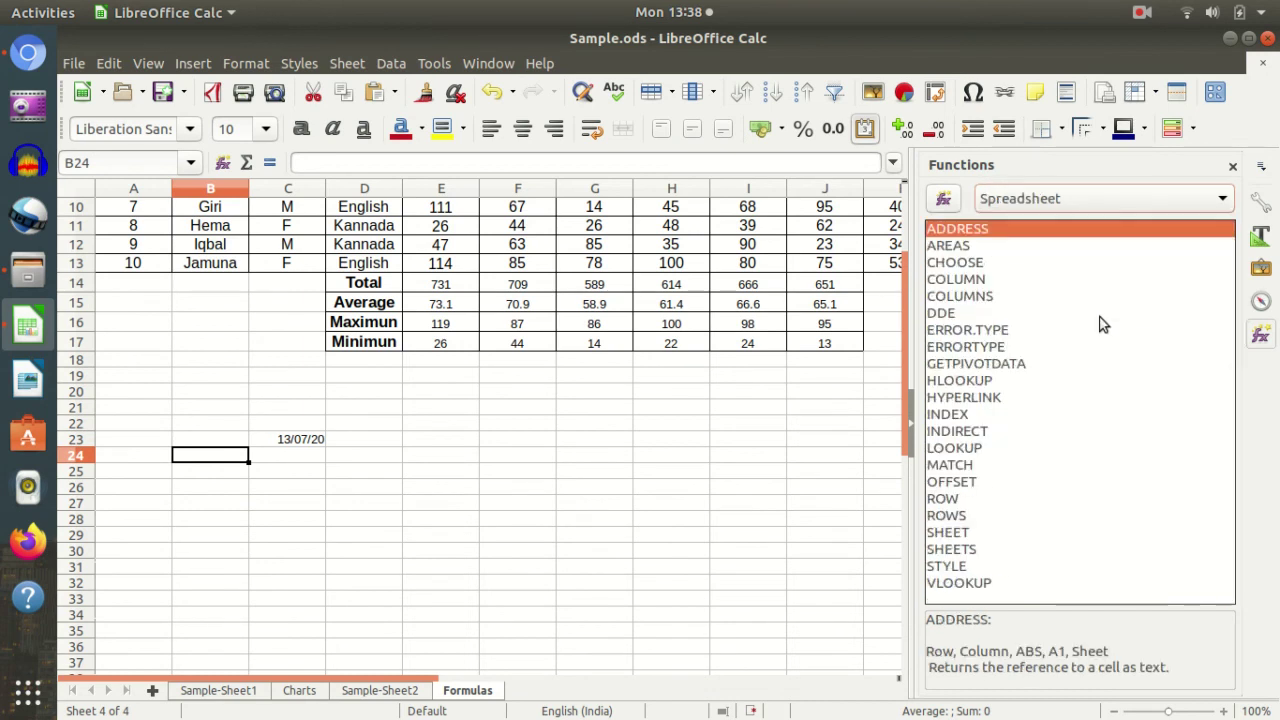
click(1091, 208)
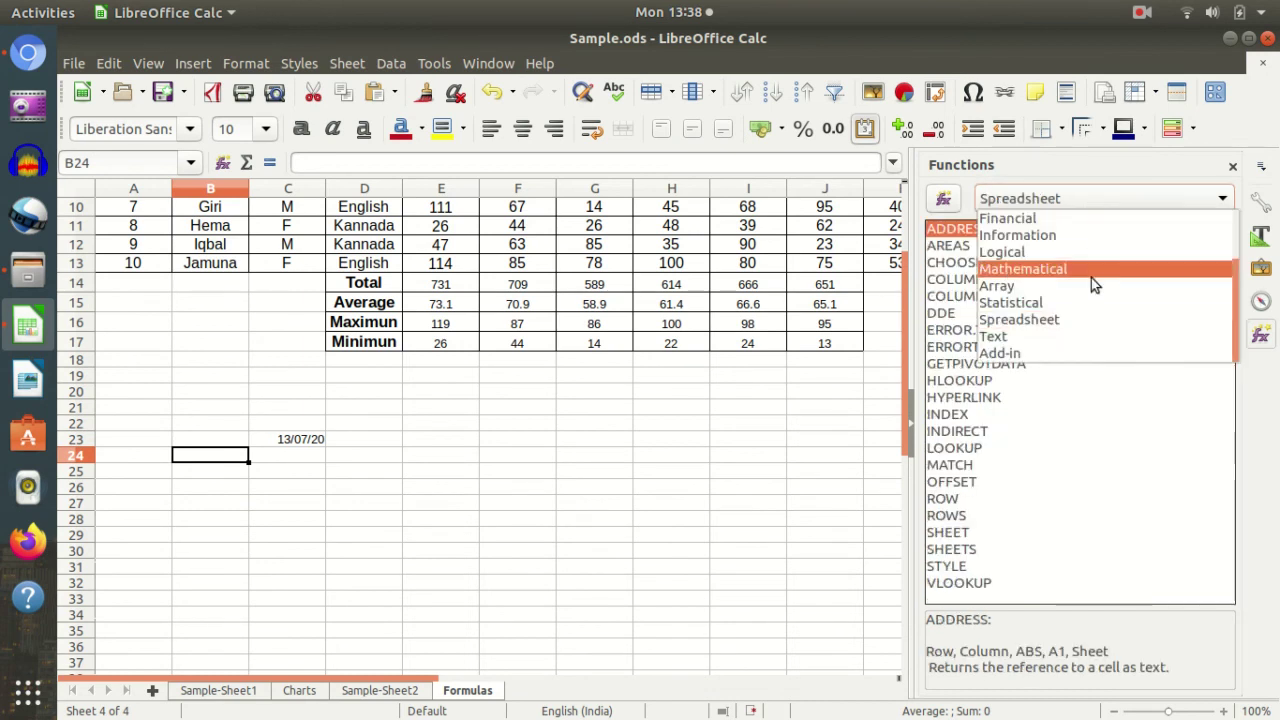
click(1085, 352)
click(1090, 199)
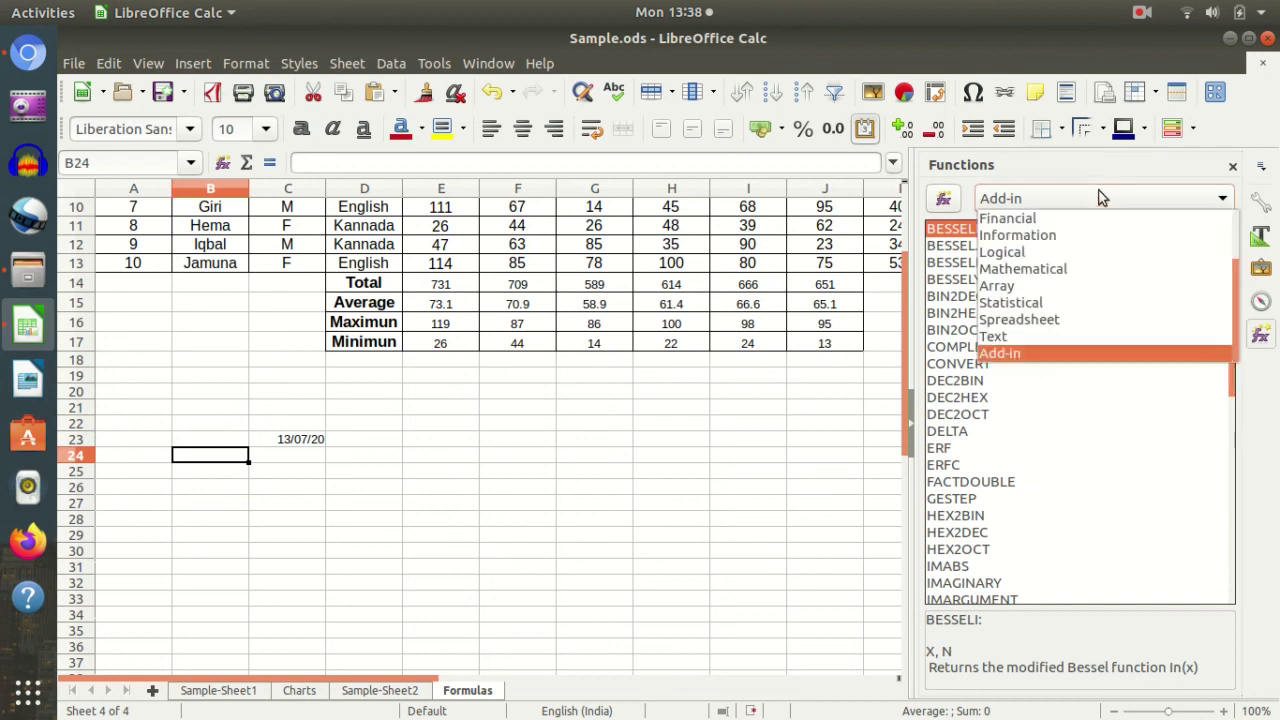
scroll(1070, 250, up, 2)
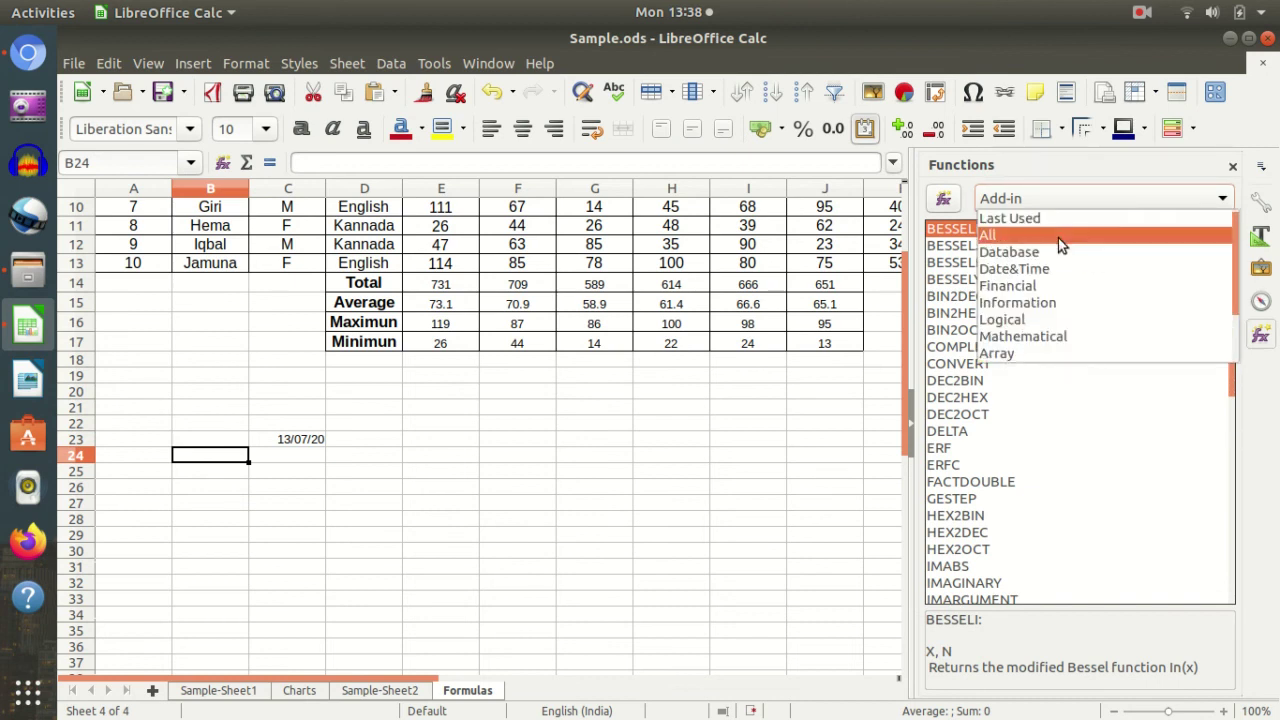
click(1058, 238)
- Switch back to the Database category and insert DAVERAGE into B24
click(1067, 199)
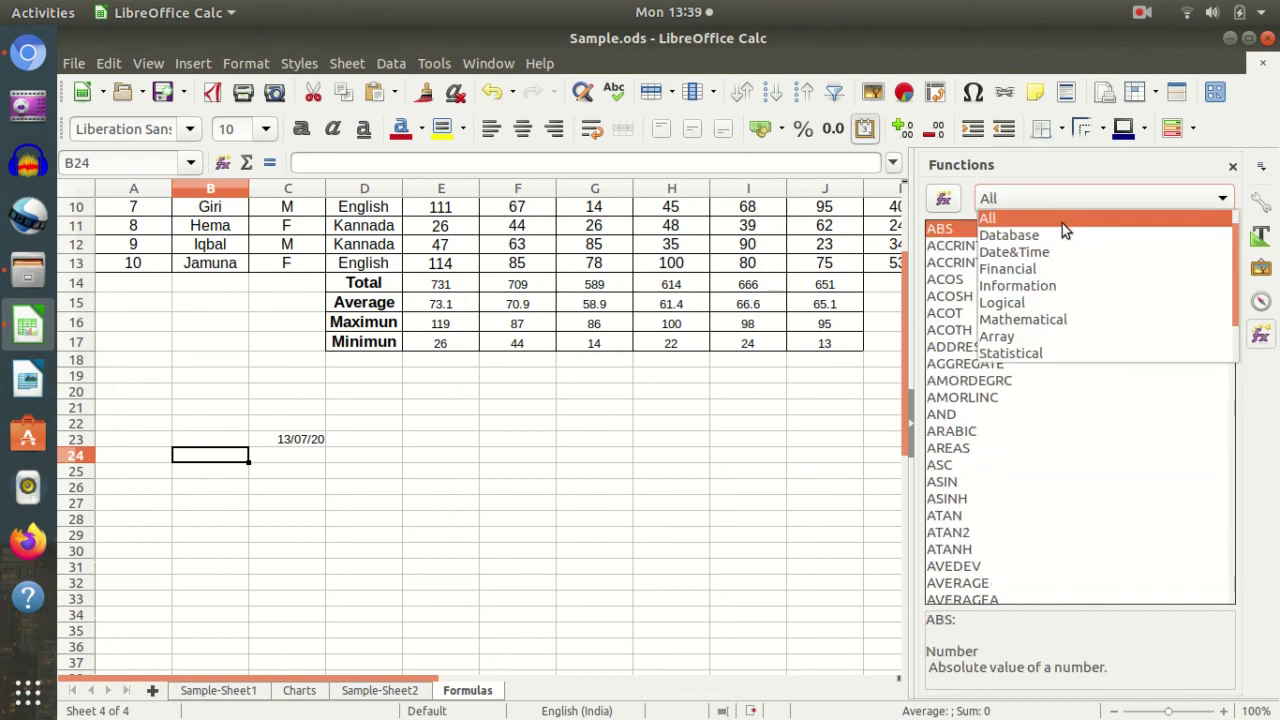
click(1062, 221)
click(1059, 202)
click(1062, 235)
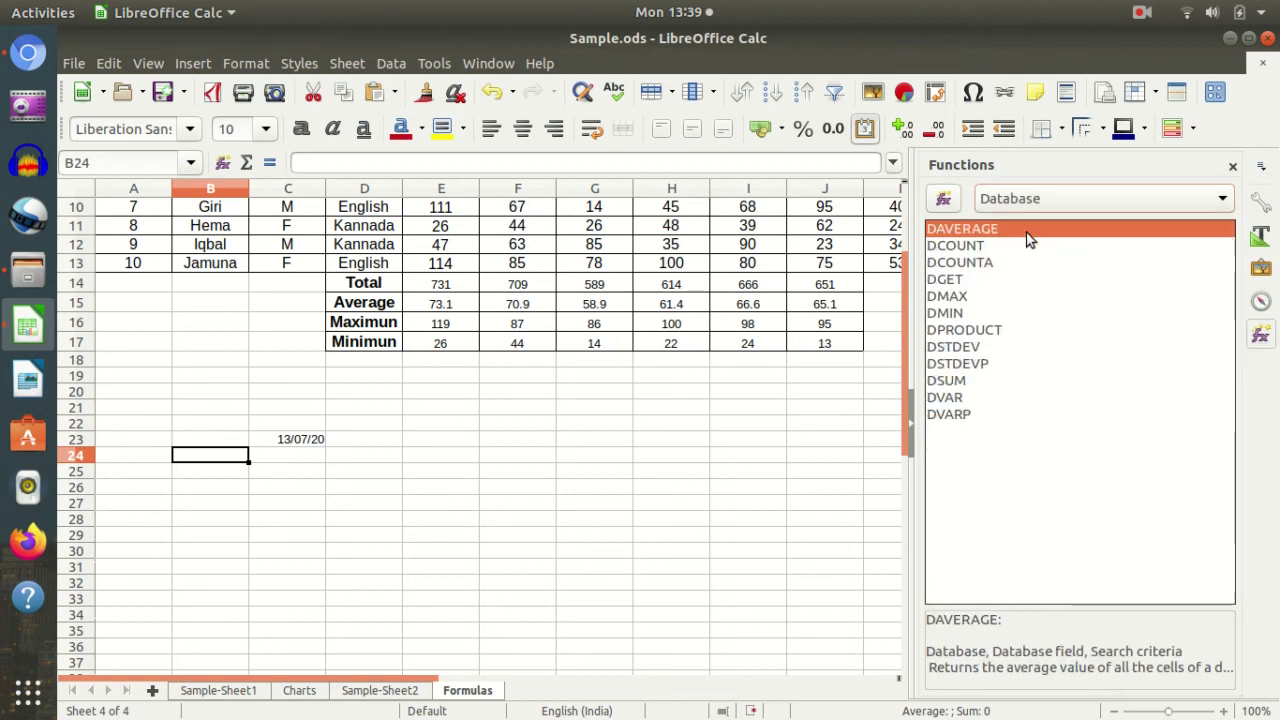
click(943, 198)
- Cancel the DAVERAGE entry in B24 and reopen the Functions deck
click(774, 472)
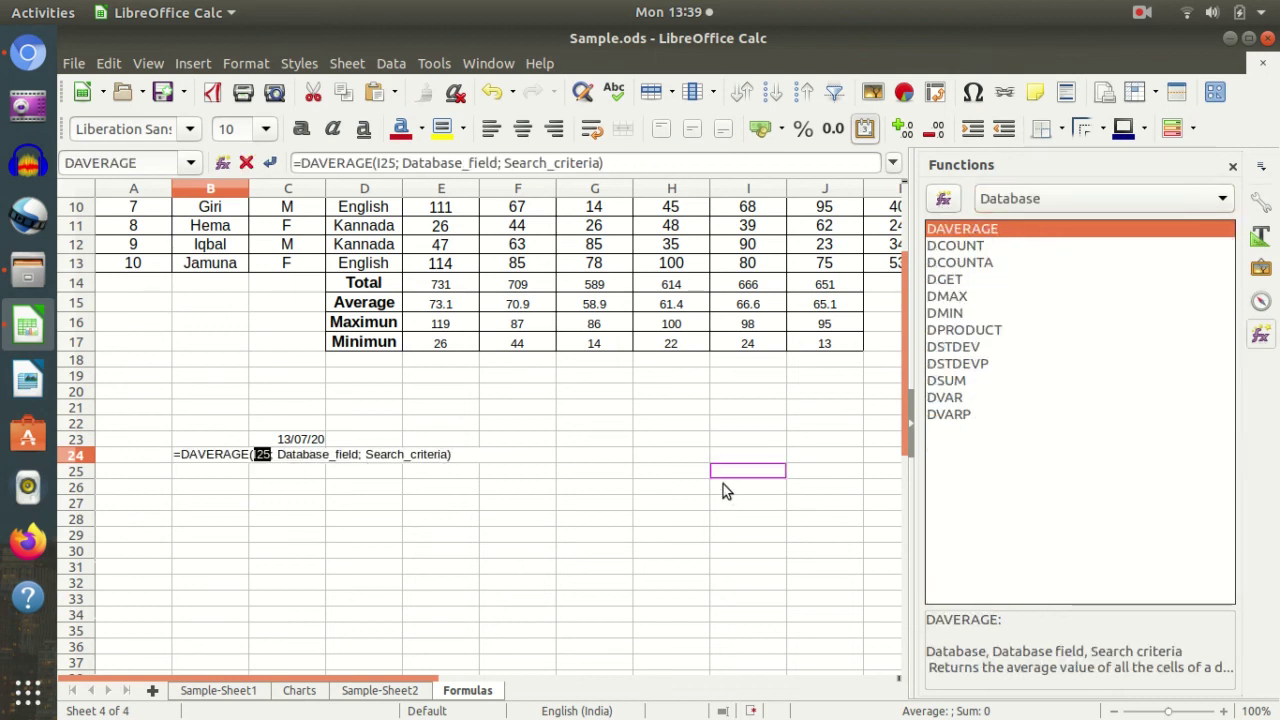
key(Escape)
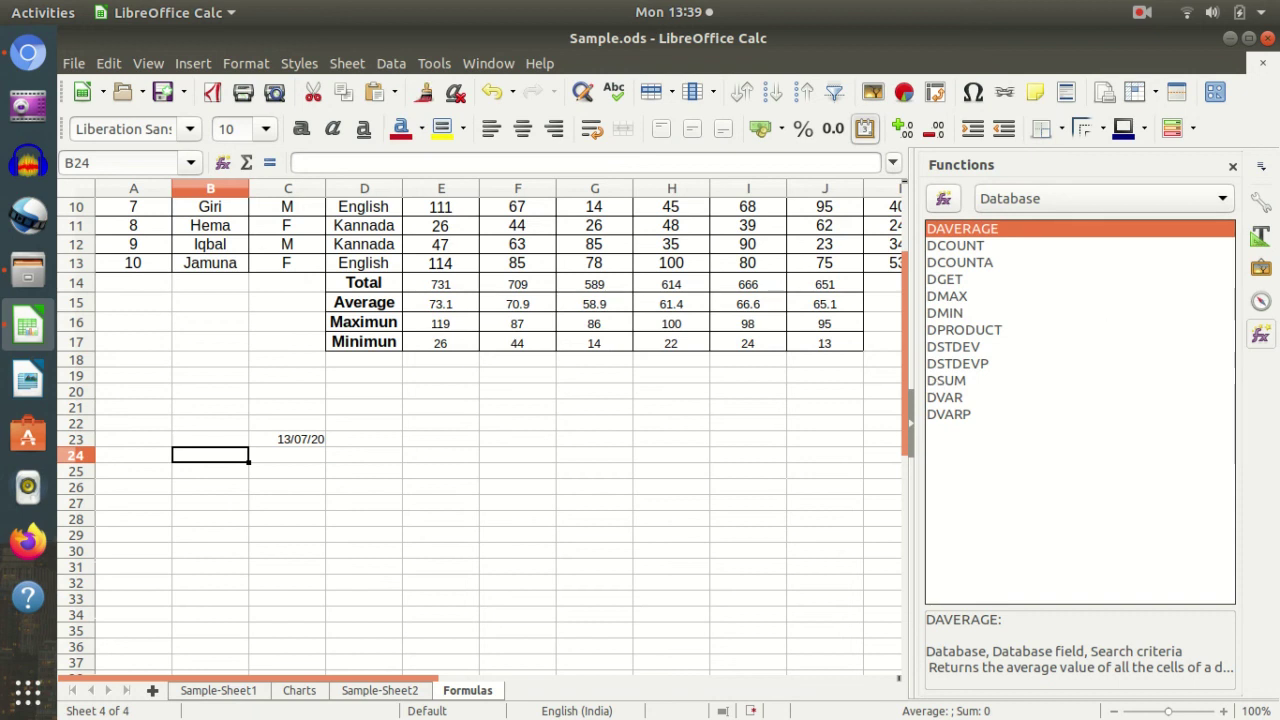
click(1263, 336)
click(1263, 336)
- Switch the function category to Date&Time and select the NOW function
click(1224, 198)
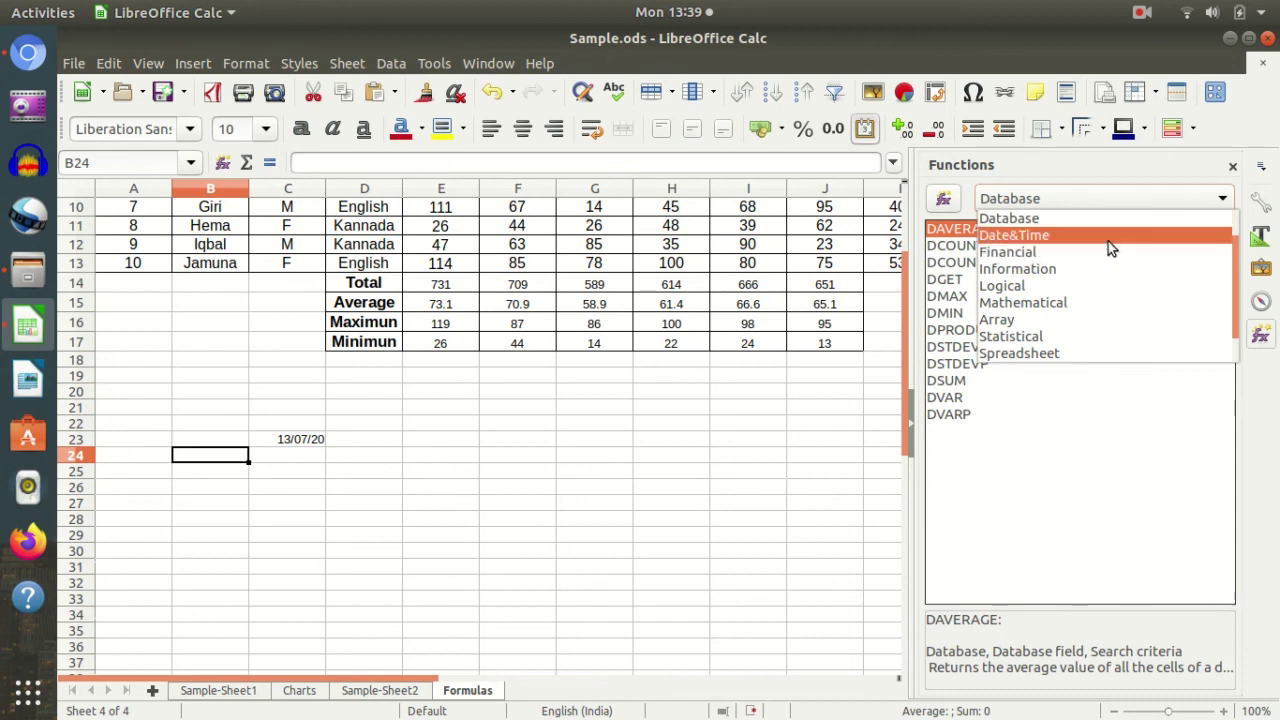
click(1108, 241)
click(1080, 199)
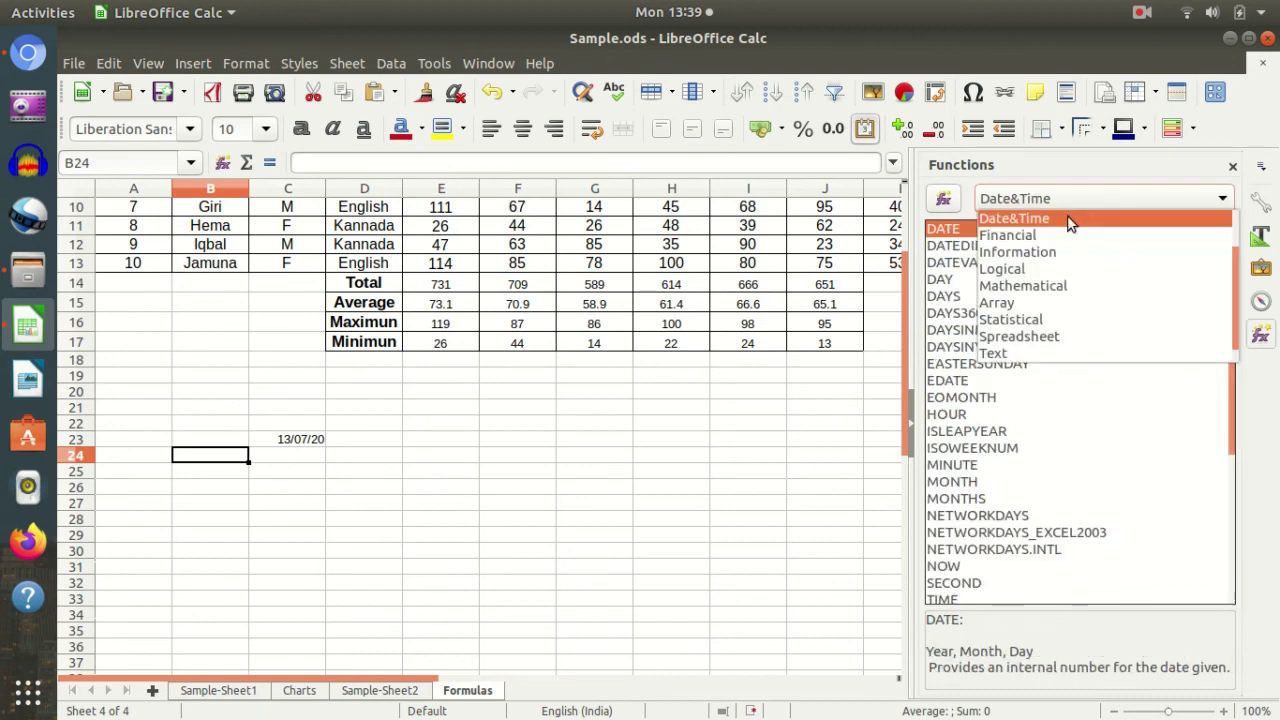
click(1052, 218)
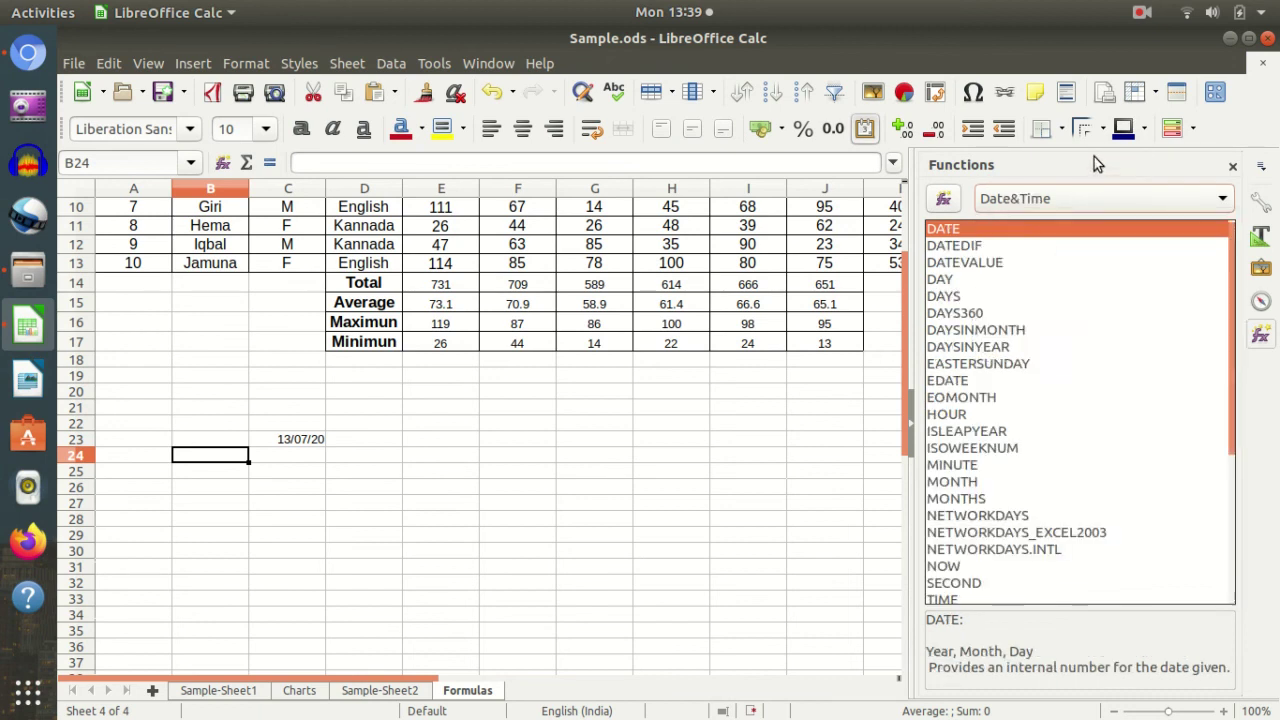
click(1055, 213)
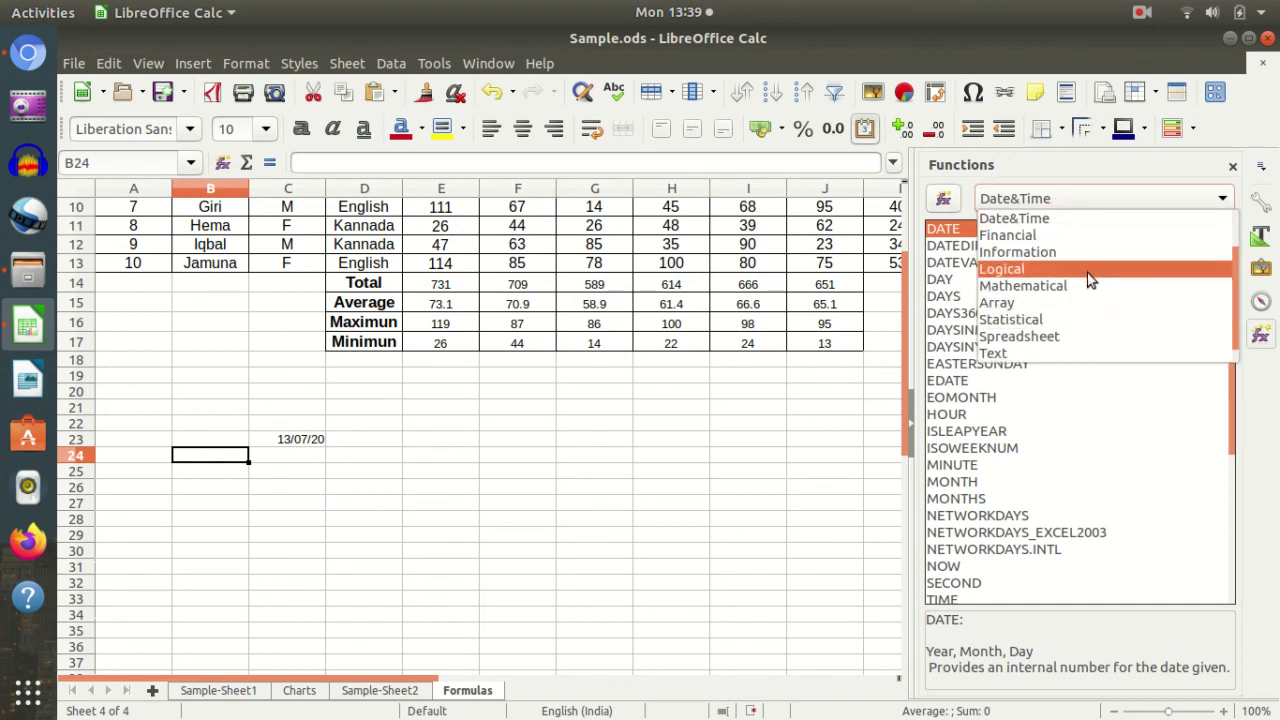
scroll(1023, 331, down, 5)
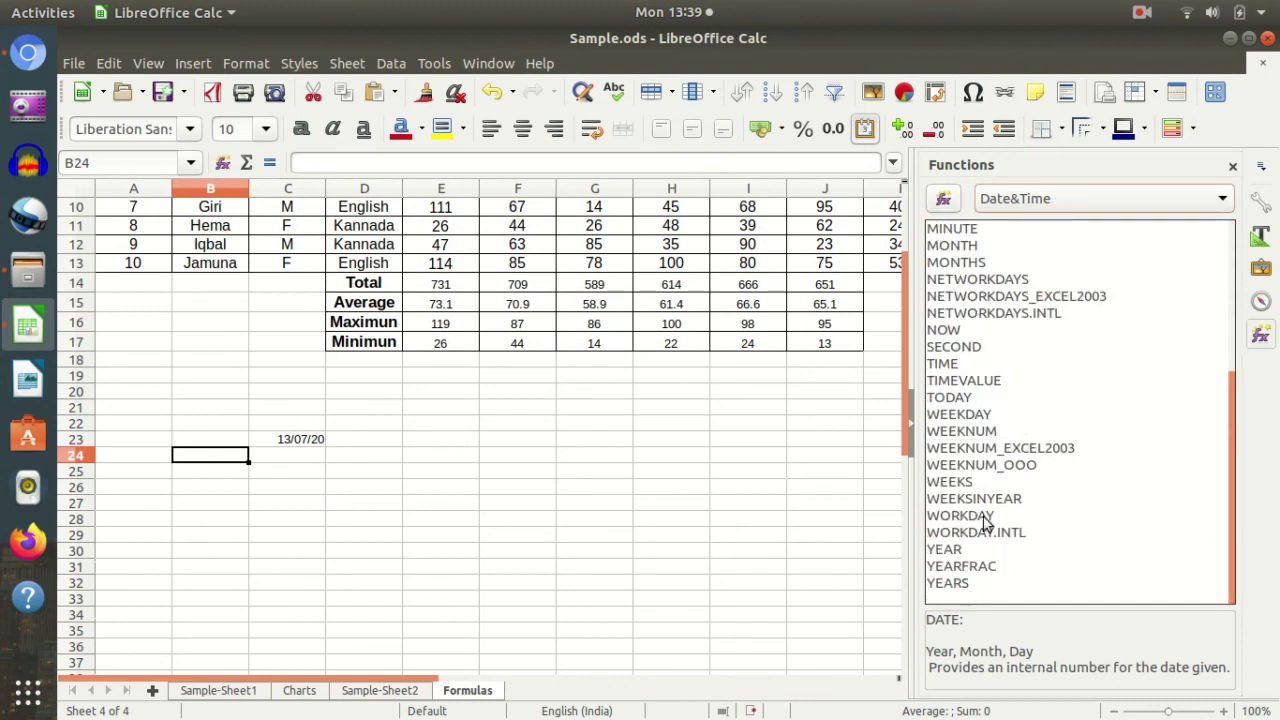
scroll(990, 435, up, 5)
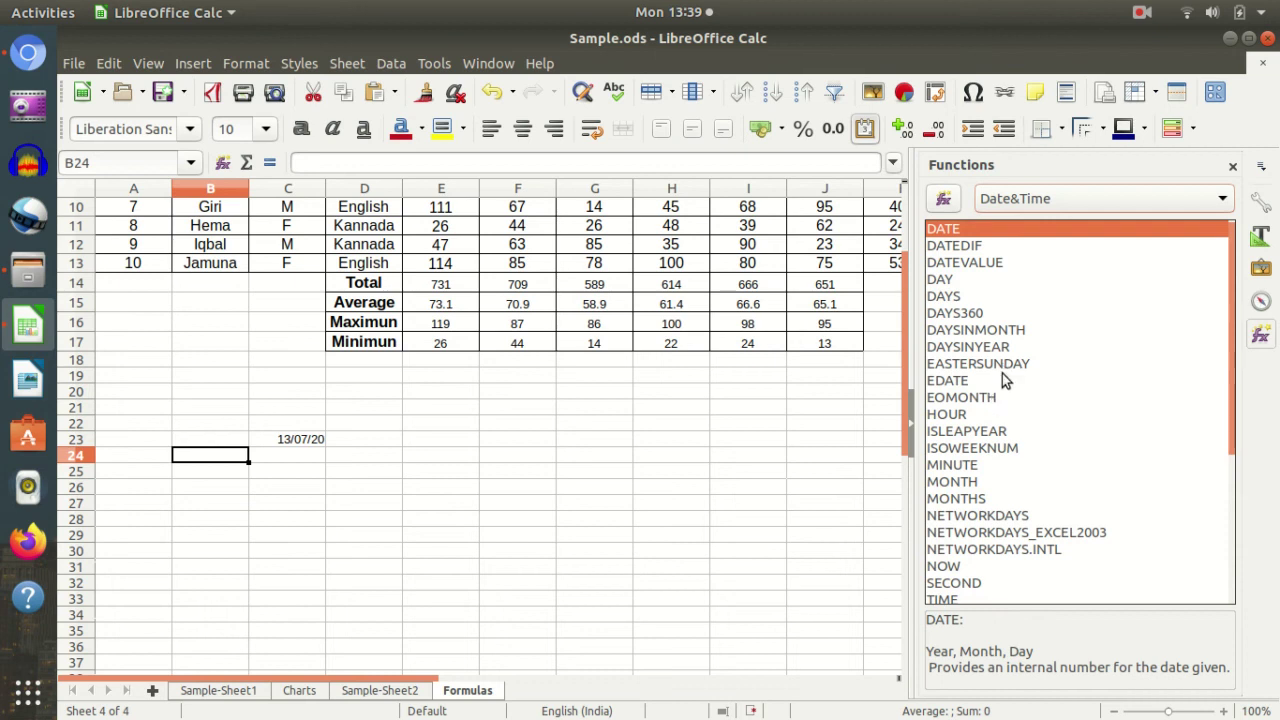
scroll(998, 425, down, 2)
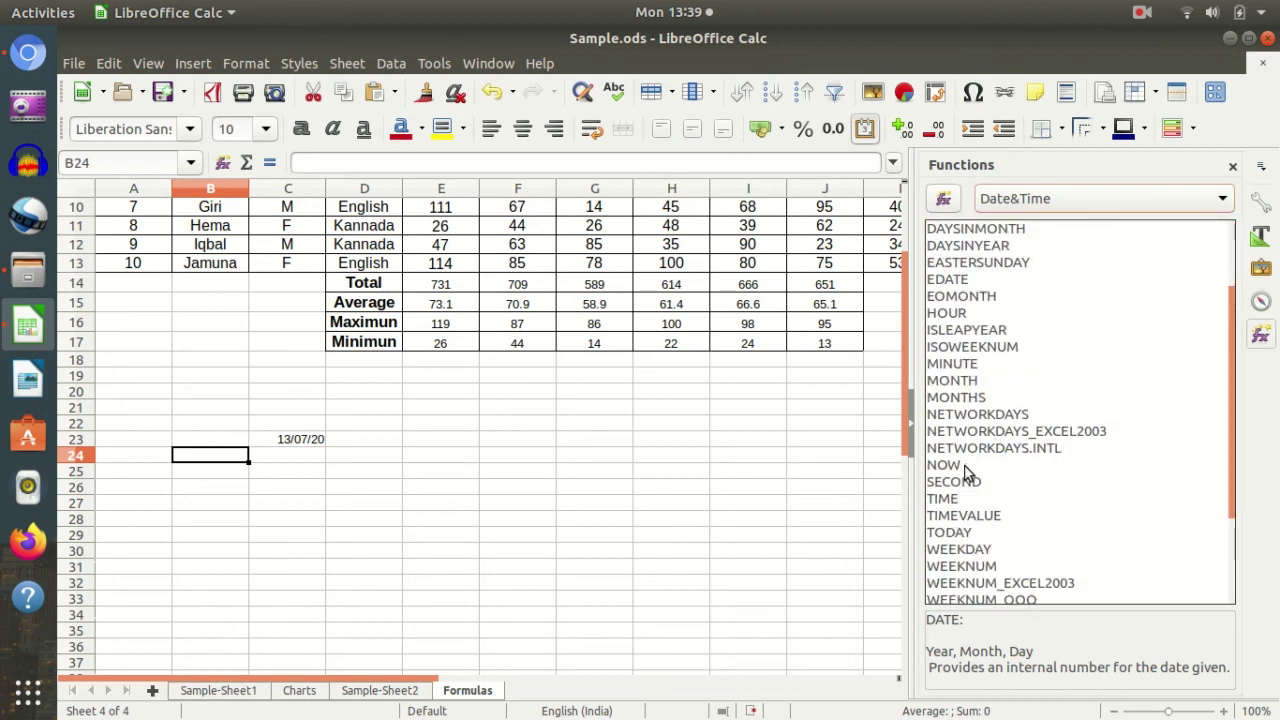
click(963, 463)
- Insert the NOW function into B24, commit it, then delete it
double_click(963, 463)
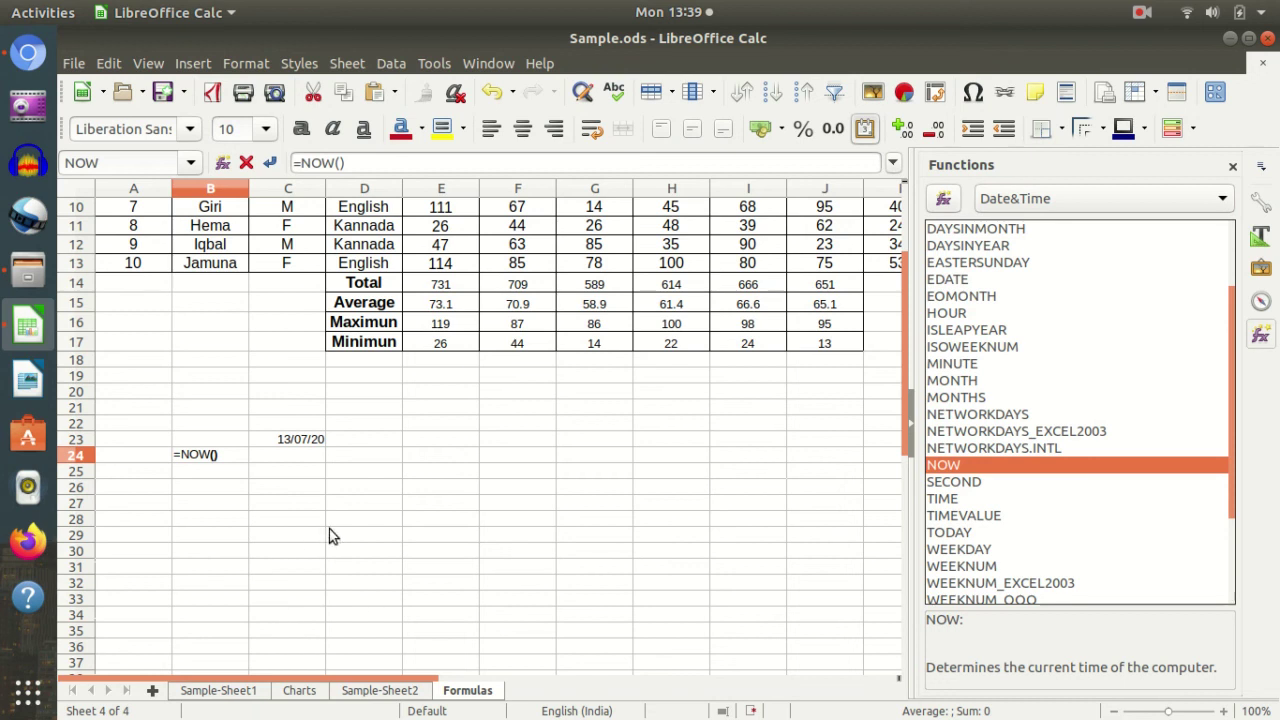
key(Return)
key(Return)
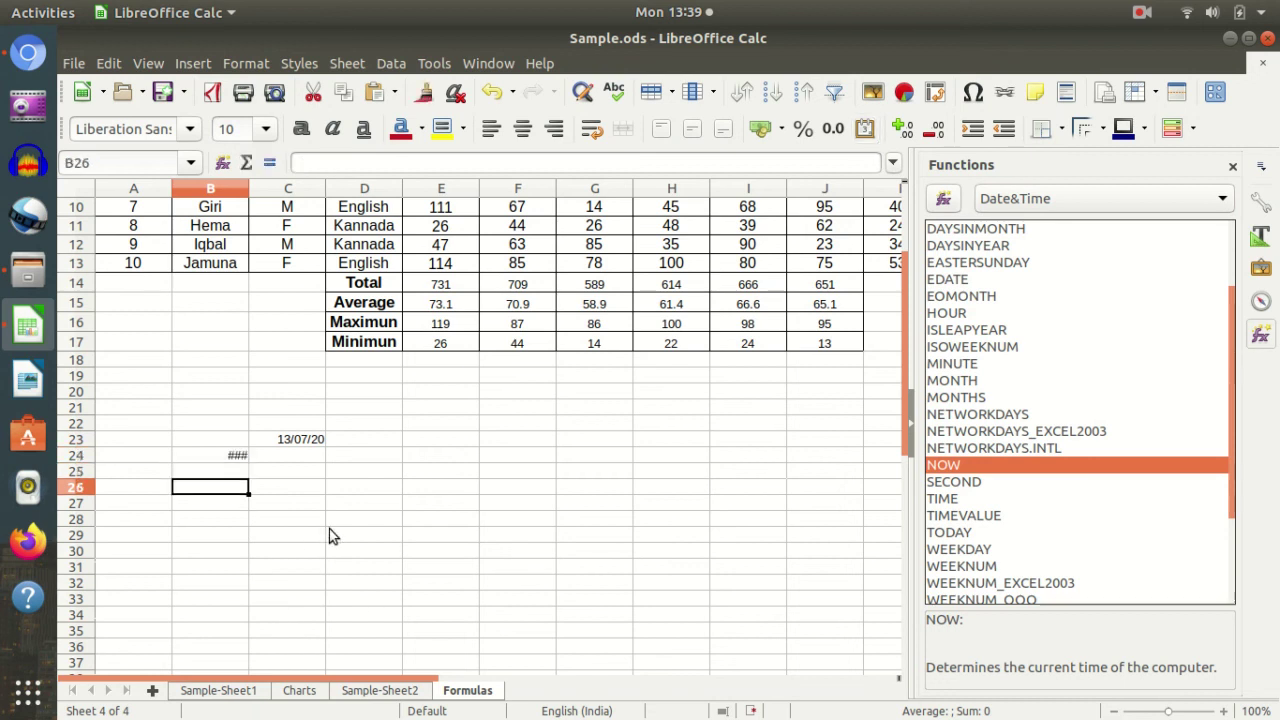
click(208, 466)
click(215, 456)
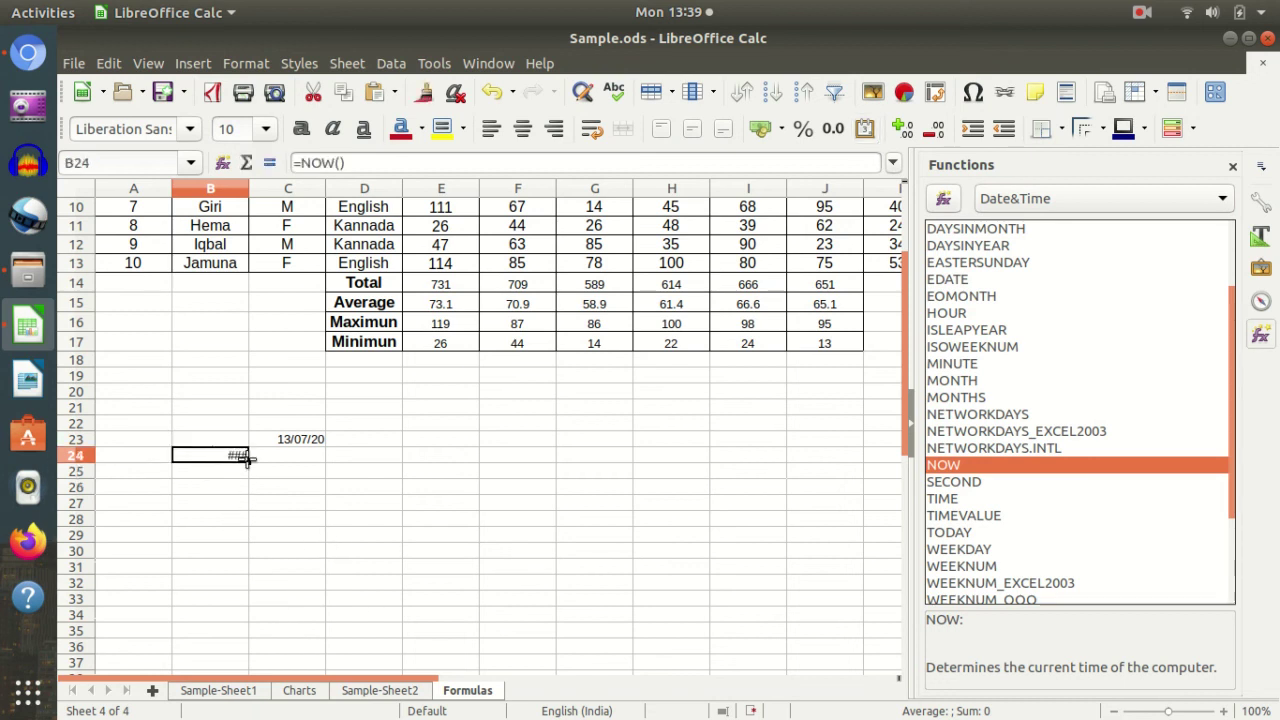
key(Delete)
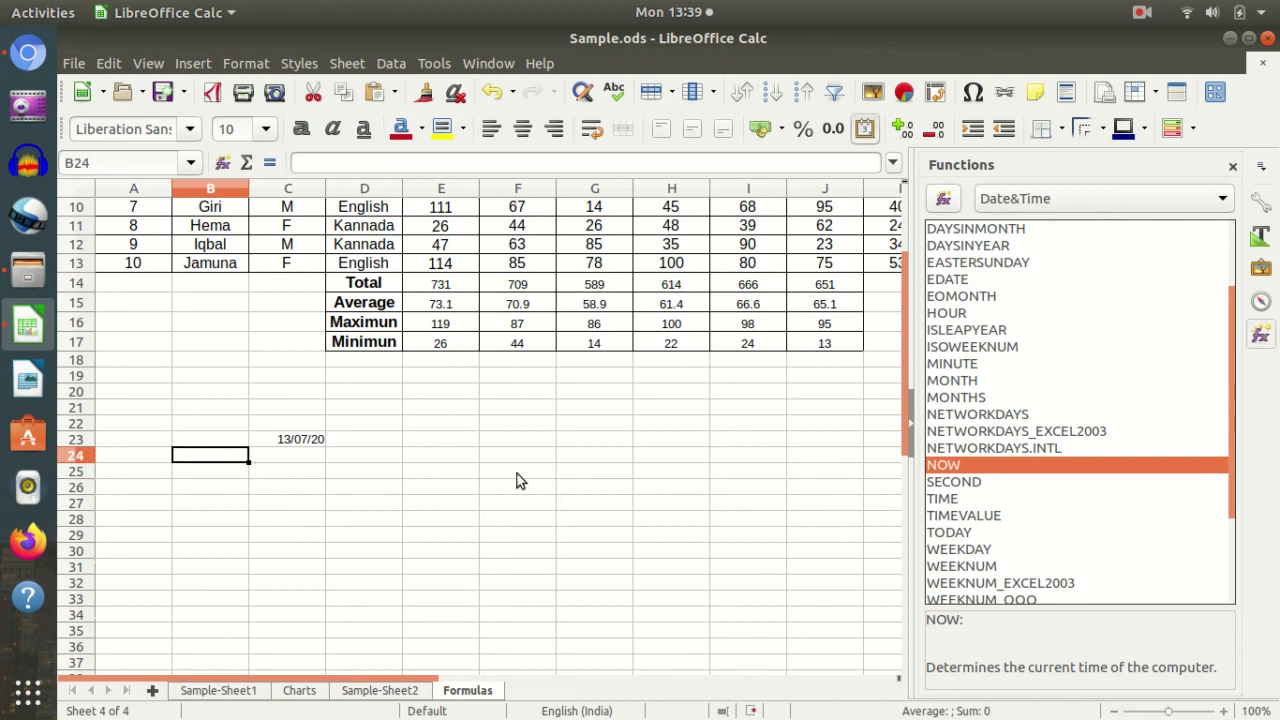
- Start =DAY(L23) in B24, close the Functions sidebar, and show the desktop
scroll(1044, 335, up, 2)
click(983, 279)
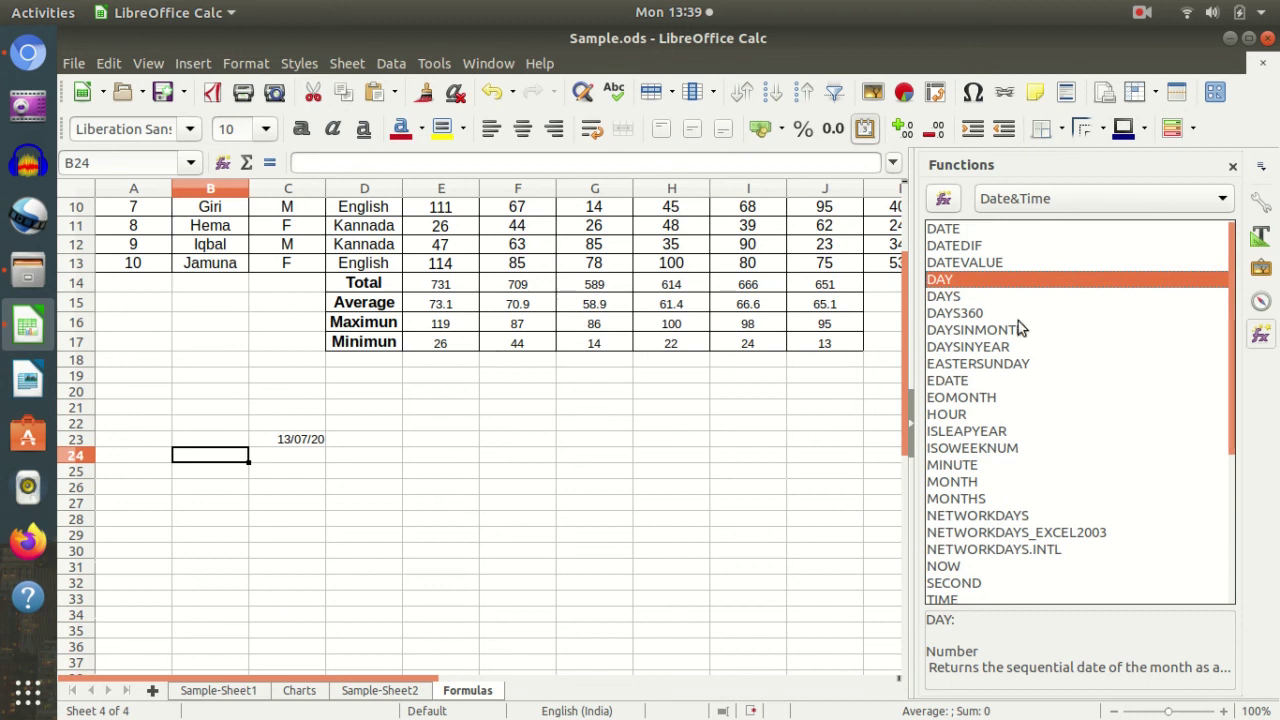
click(943, 198)
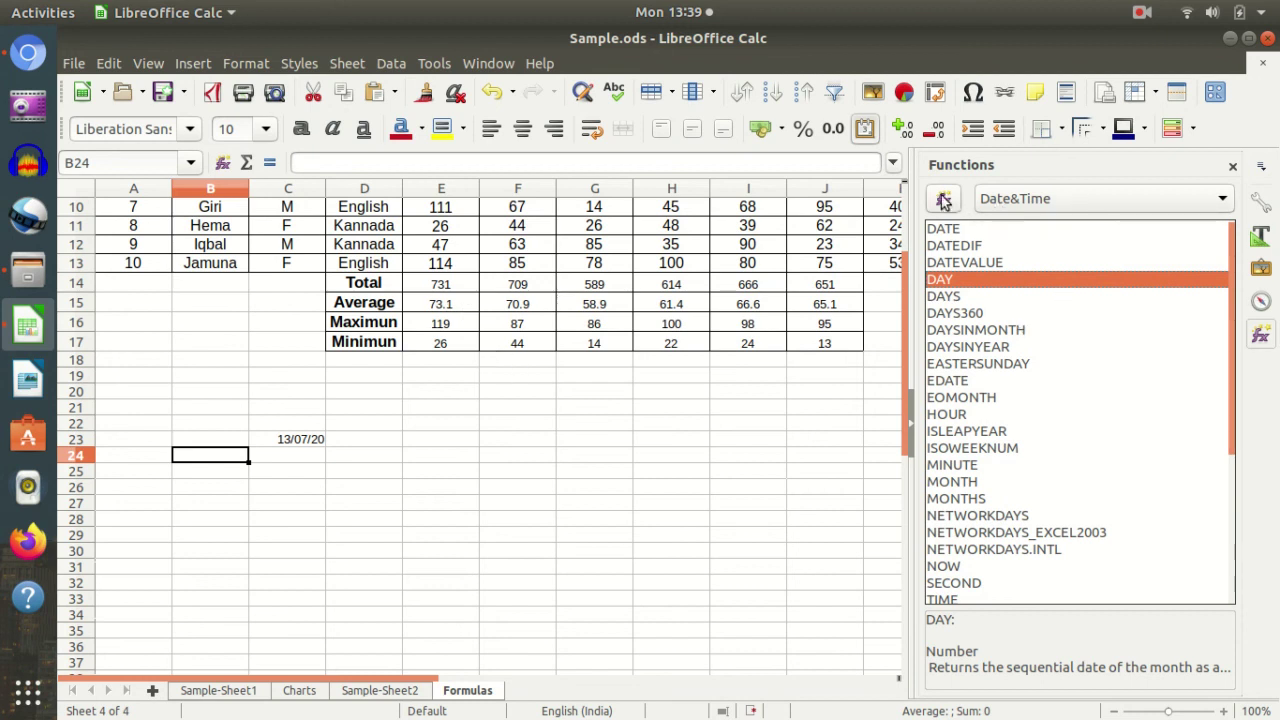
click(1233, 166)
click(1001, 438)
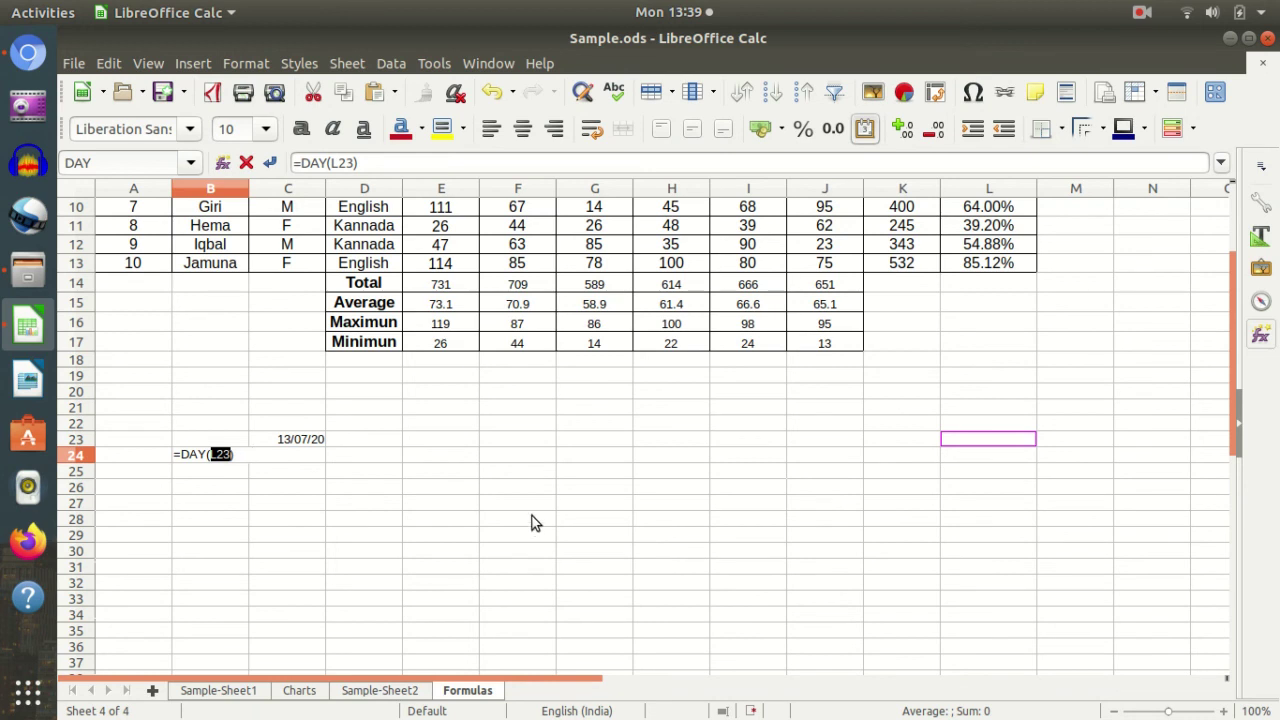
scroll(532, 516, up, 3)
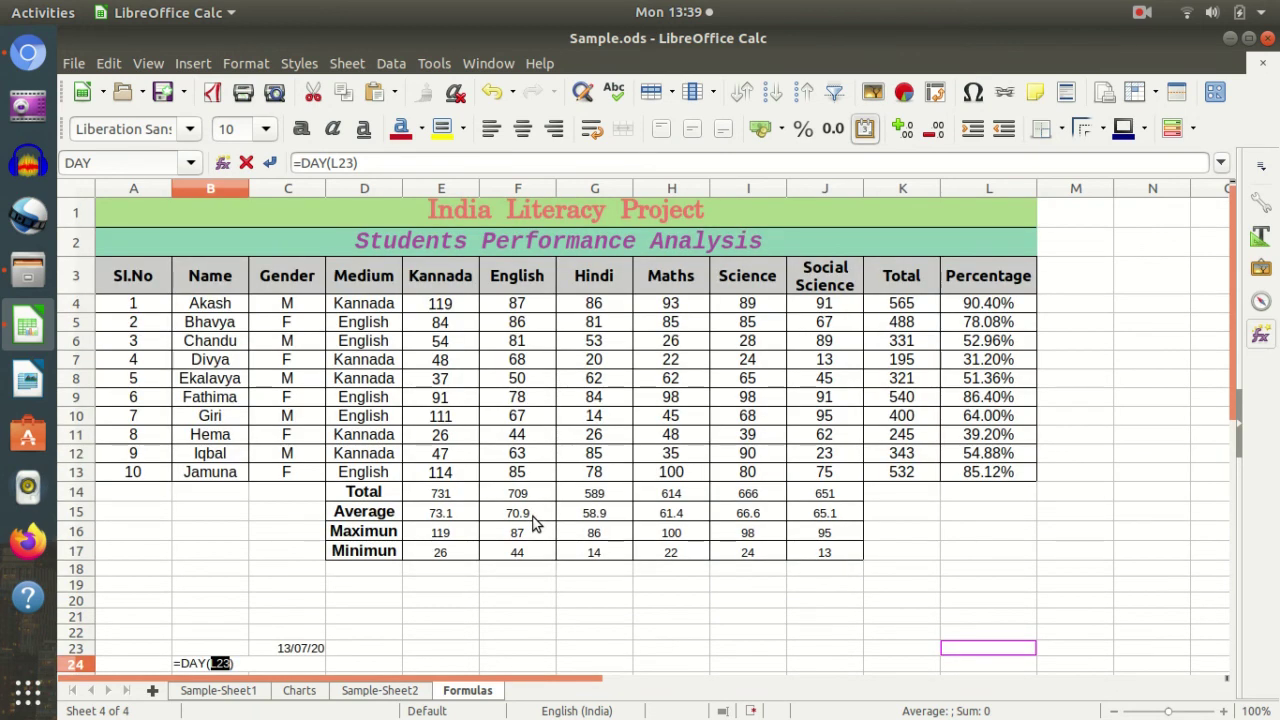
key(super+d)
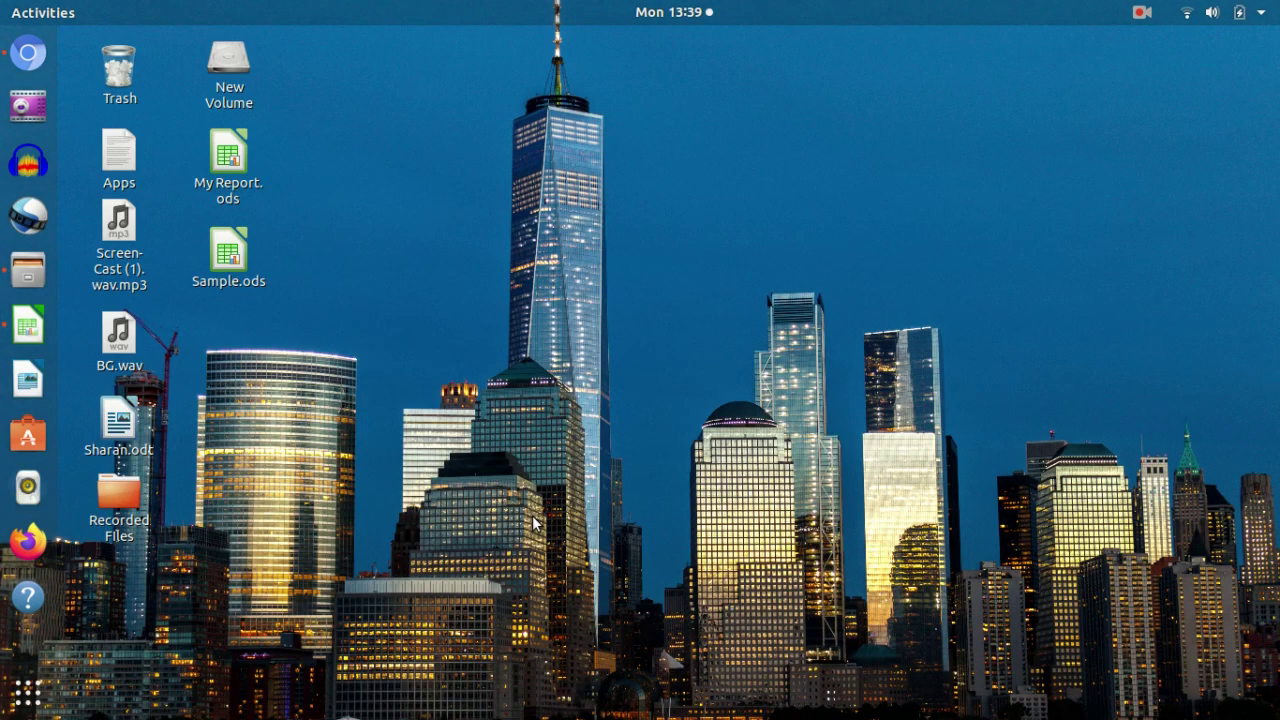